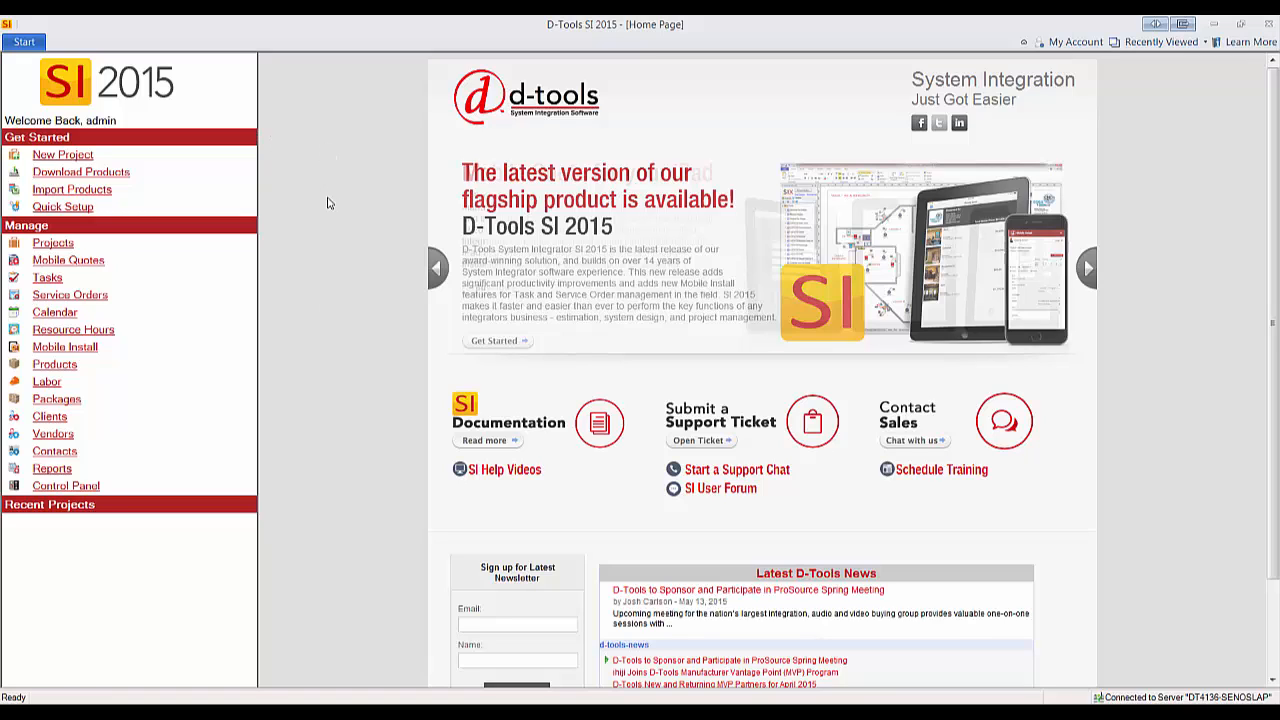
Bring up the main application menu with its project options.
{"action": "left_click", "coordinate": [27, 43]}
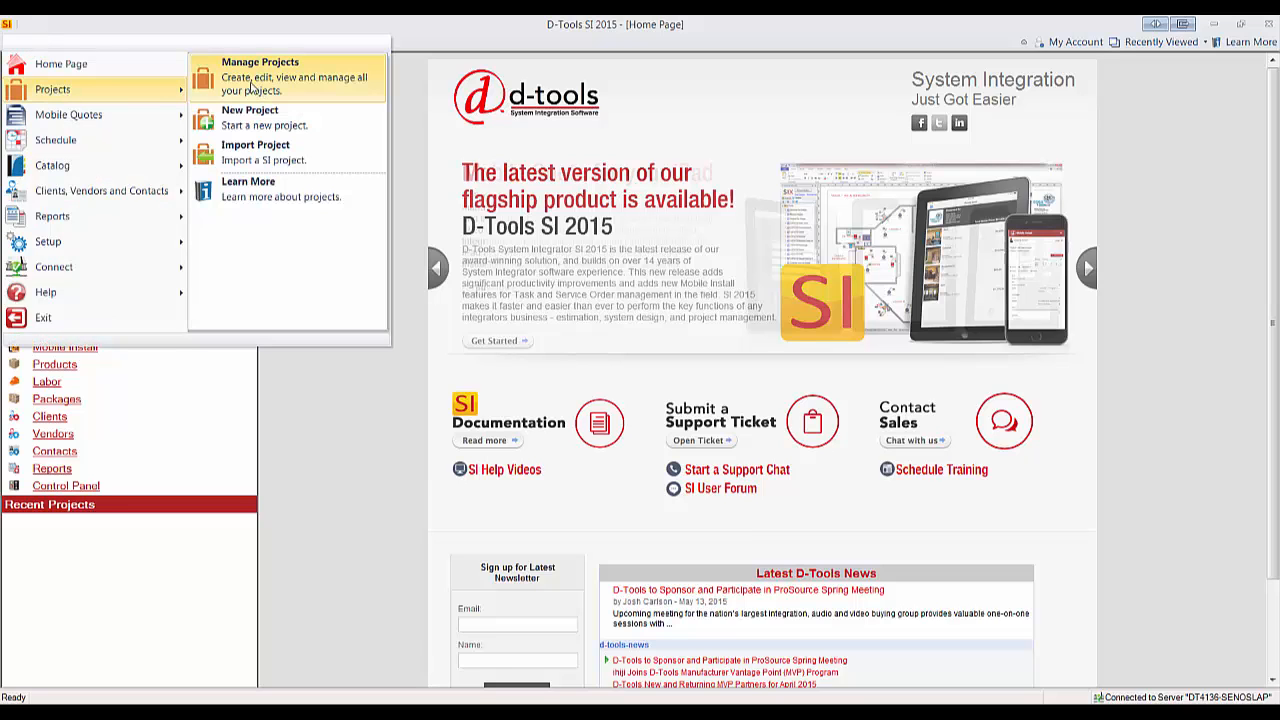
Check out the Kesselrun Bar and Grill project from the Project Explorer.
{"action": "left_click", "coordinate": [260, 72]}
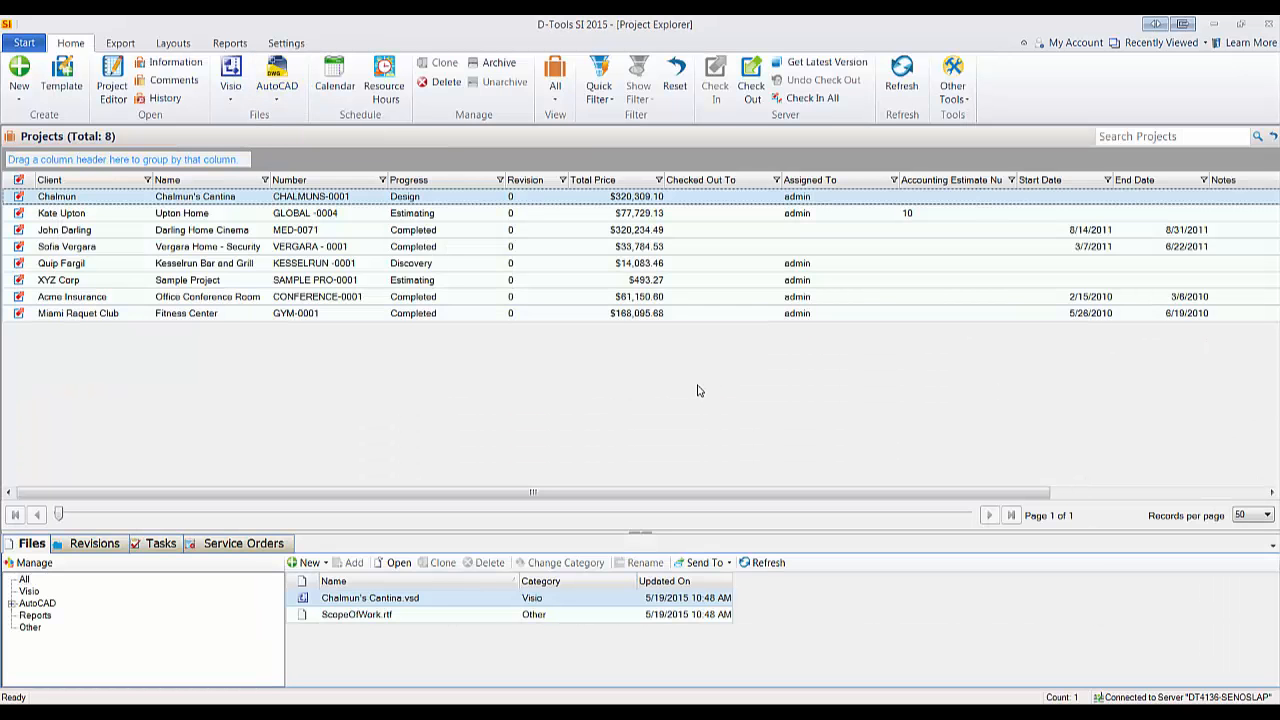
{"action": "left_click", "coordinate": [370, 263]}
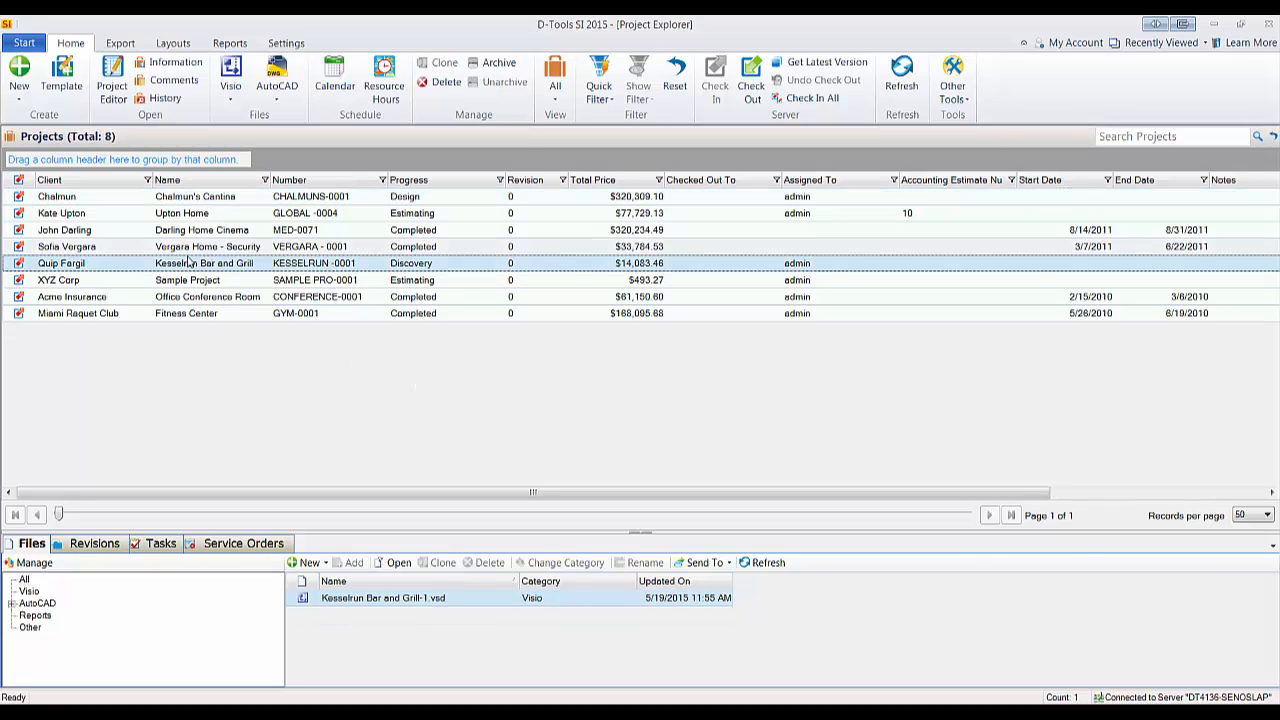
{"action": "left_click", "coordinate": [752, 80]}
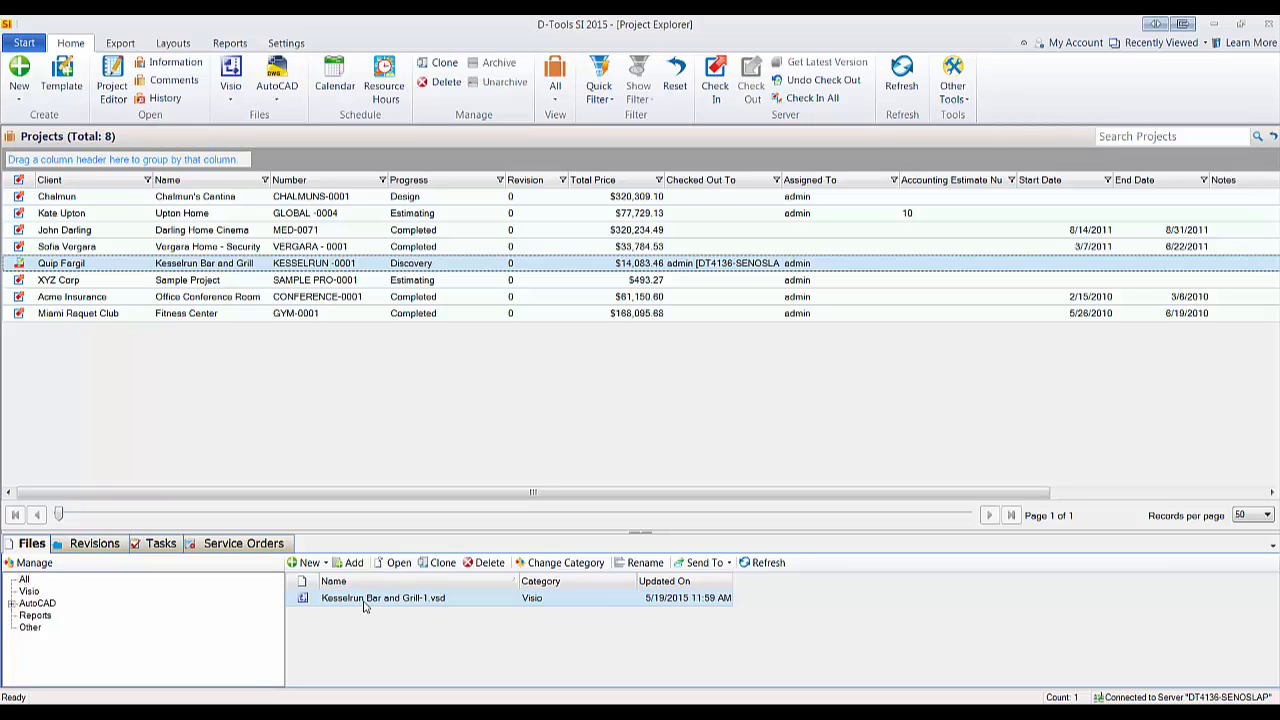
Open the Kesselrun Bar and Grill-1.vsd drawing file in Visio.
{"action": "left_click", "coordinate": [309, 563]}
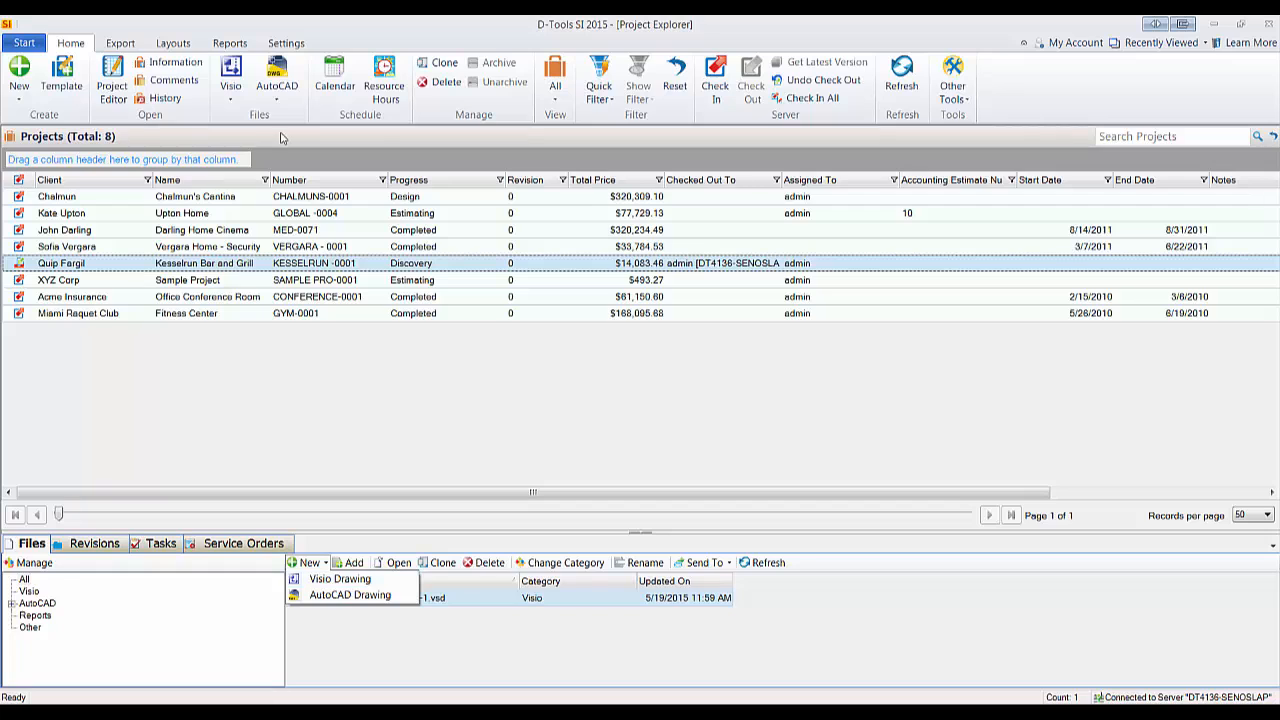
{"action": "left_click", "coordinate": [231, 85]}
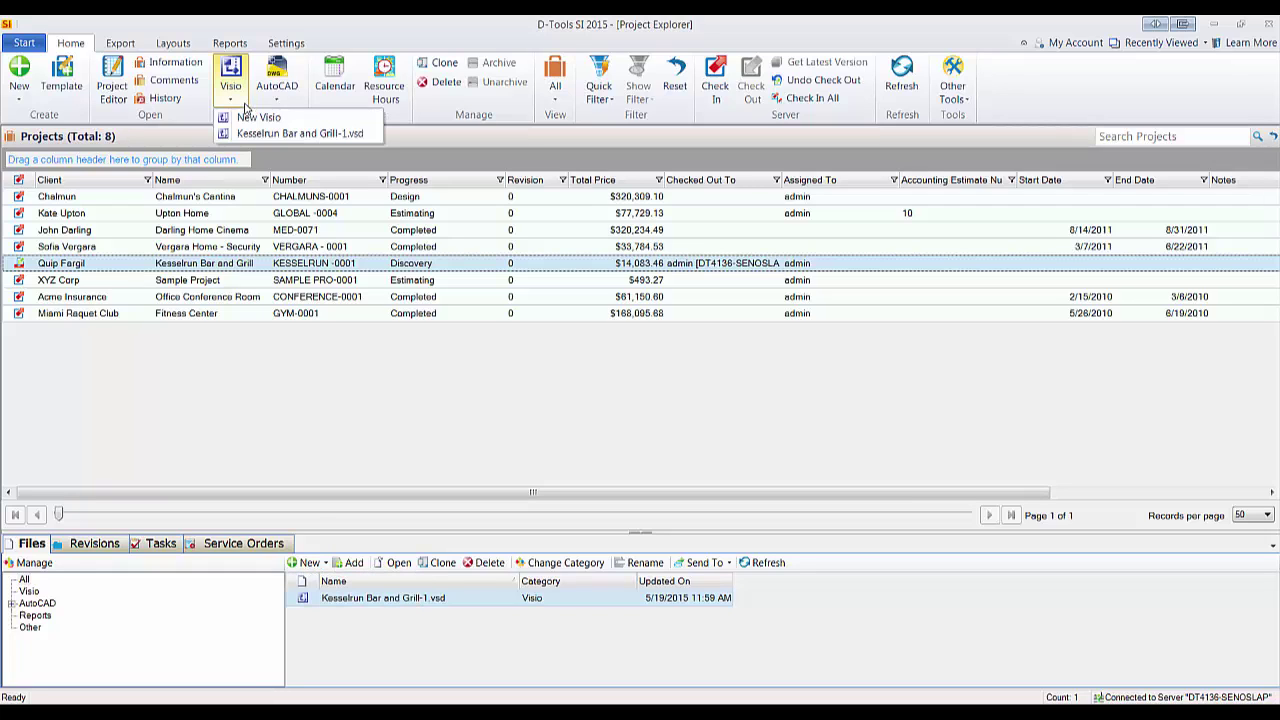
{"action": "right_click", "coordinate": [377, 250]}
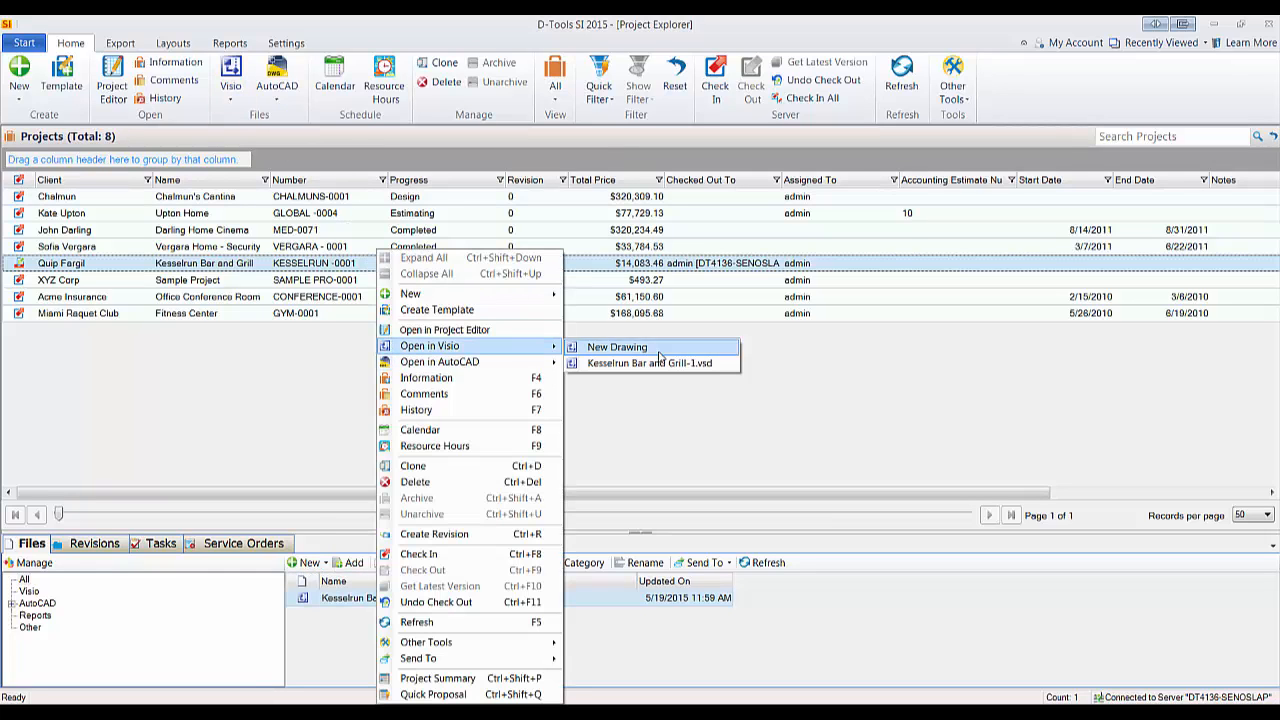
{"action": "mouse_move", "coordinate": [439, 362]}
{"action": "left_click", "coordinate": [338, 358]}
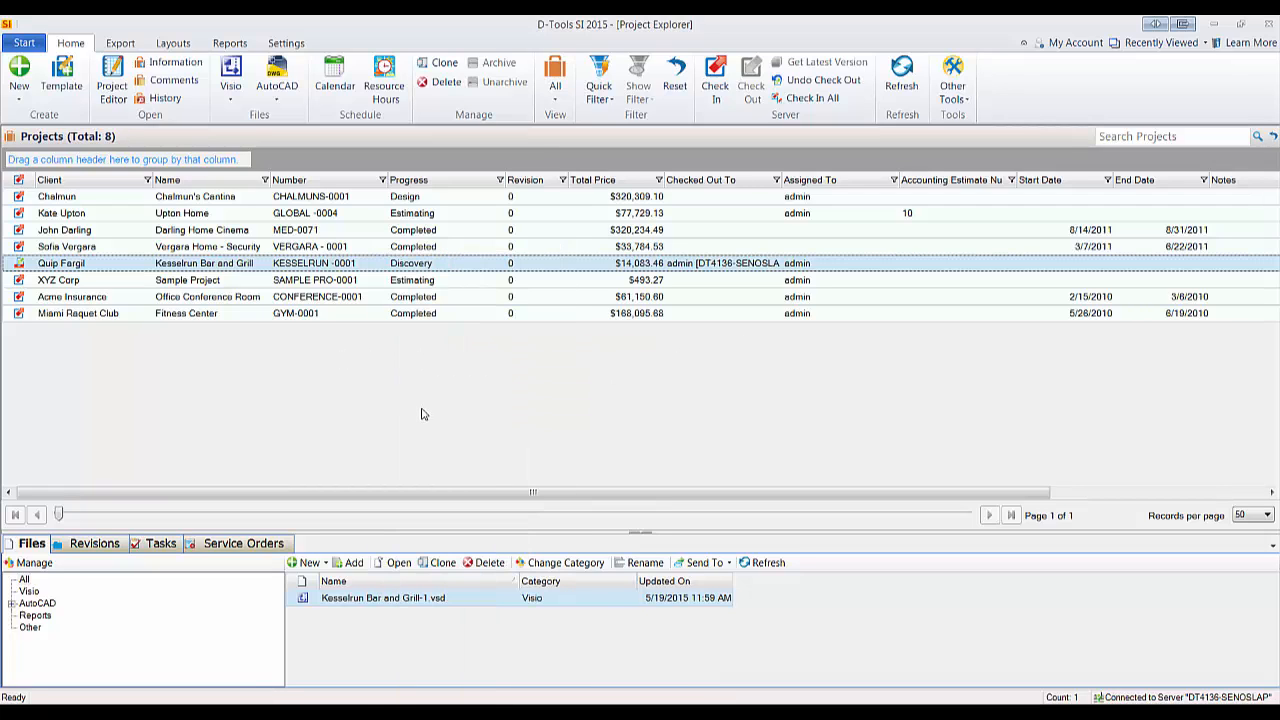
{"action": "double_click", "coordinate": [425, 598]}
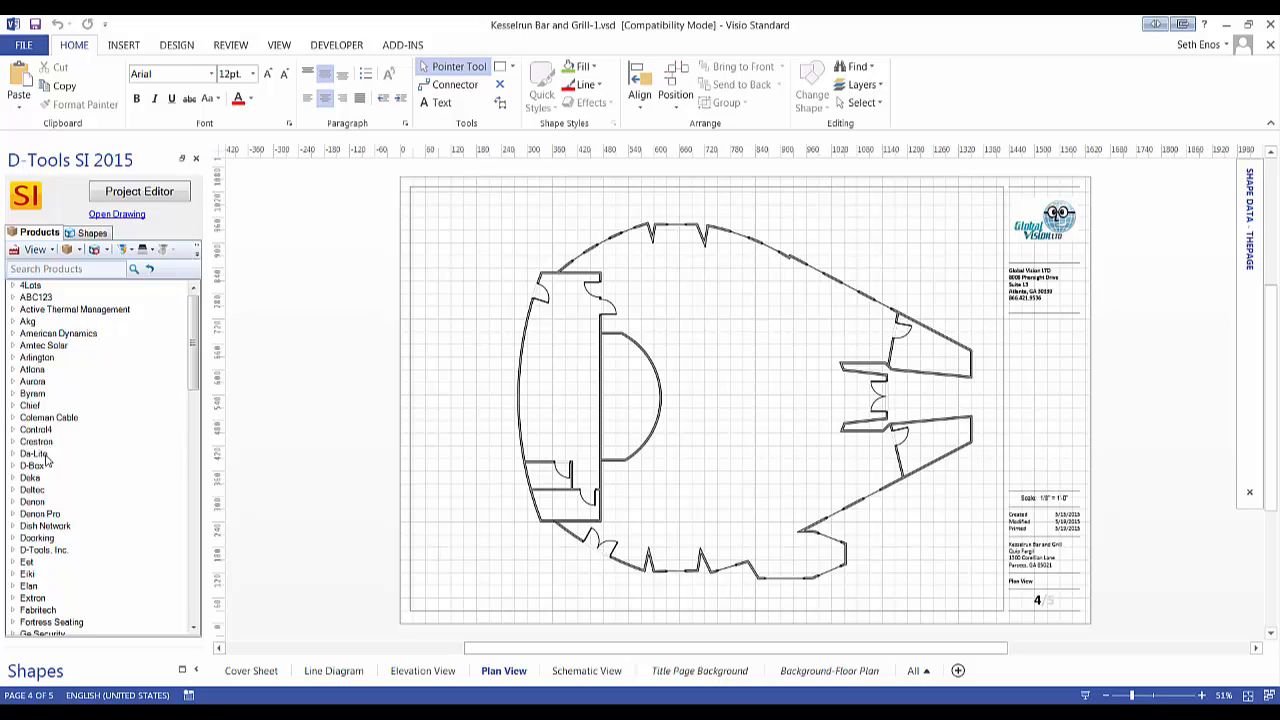
Check the D-Tools Shapes pane, then open, move aside and close the Project Editor.
{"action": "left_click", "coordinate": [92, 232]}
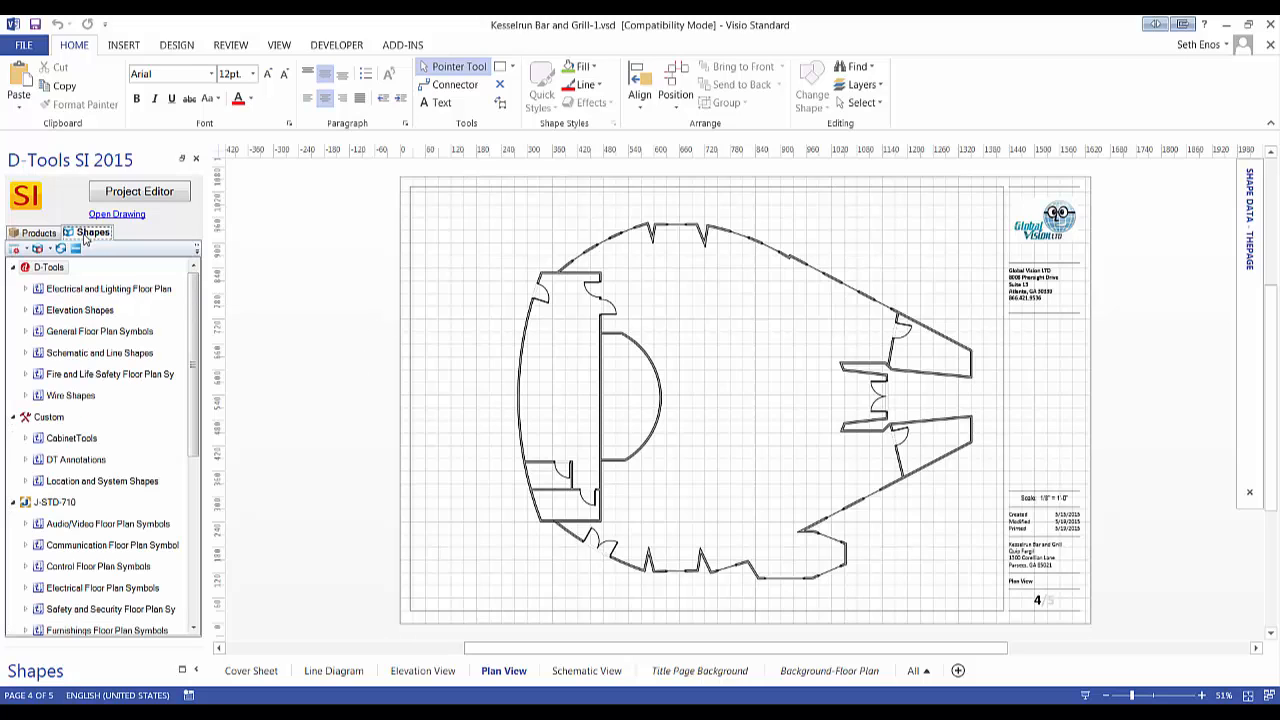
{"action": "left_click", "coordinate": [40, 232]}
{"action": "left_click", "coordinate": [139, 191]}
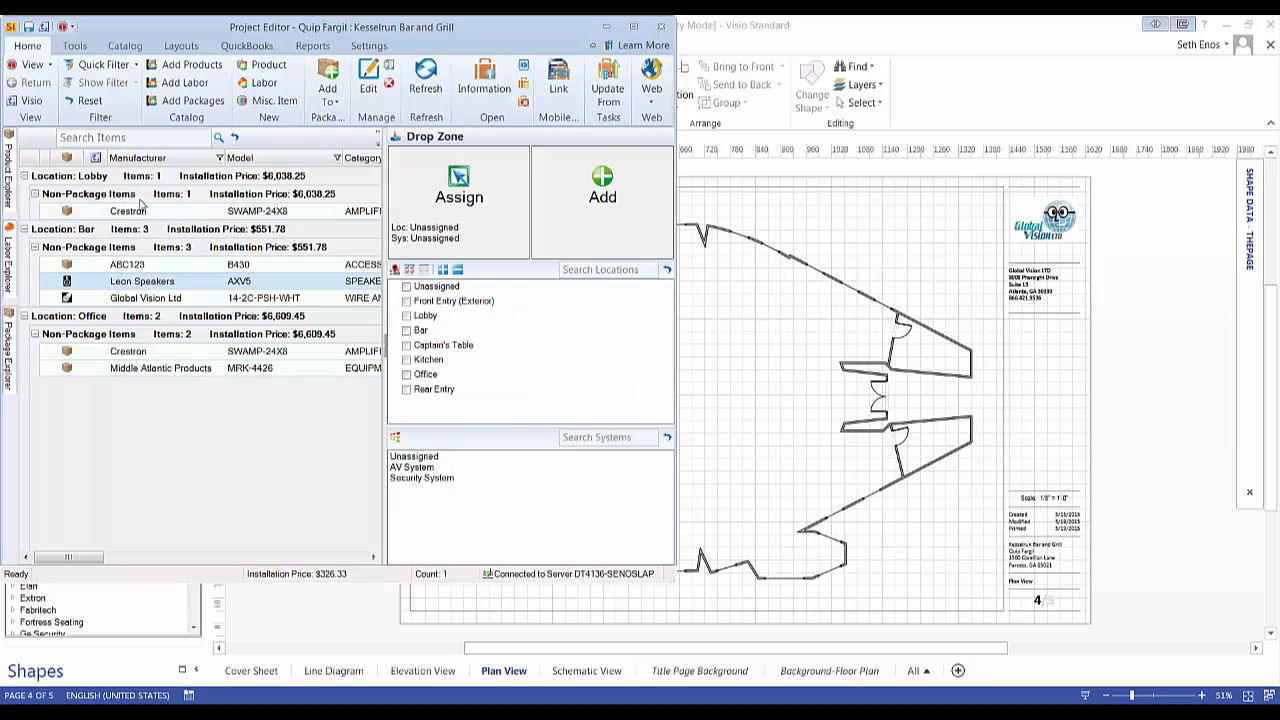
{"action": "left_click_drag", "start_coordinate": [500, 27], "coordinate": [560, 45]}
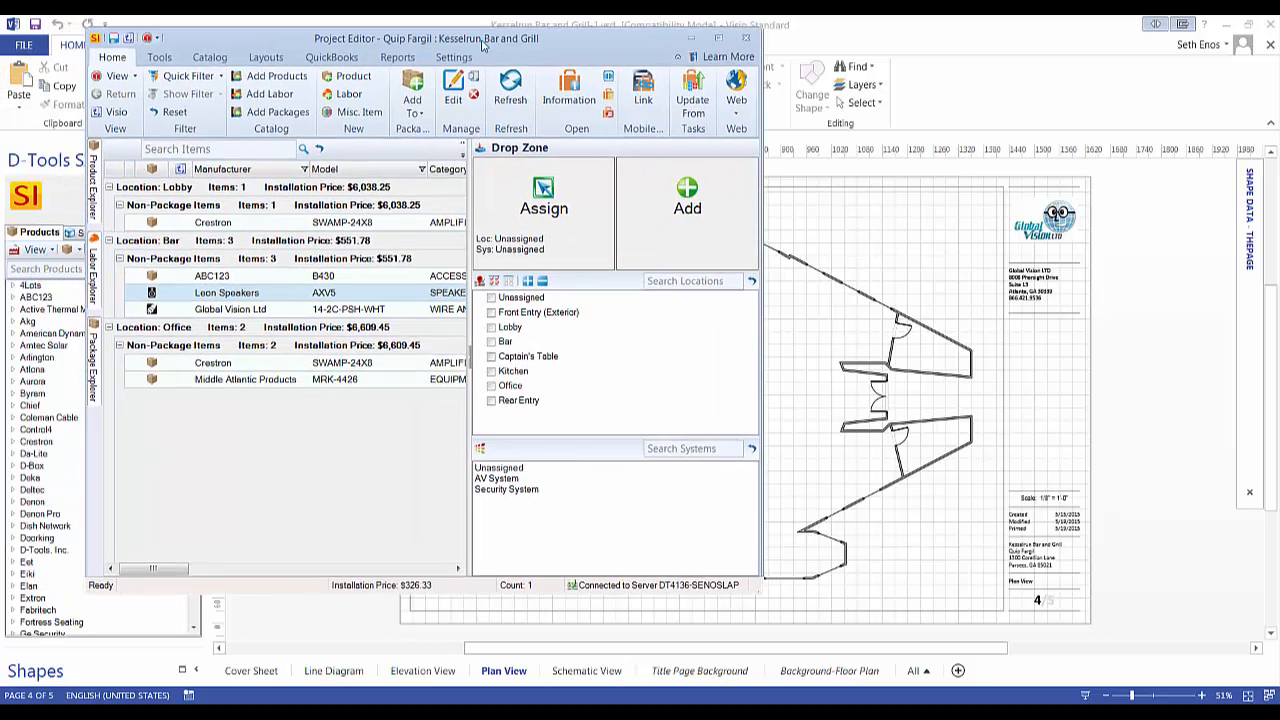
{"action": "left_click", "coordinate": [667, 45]}
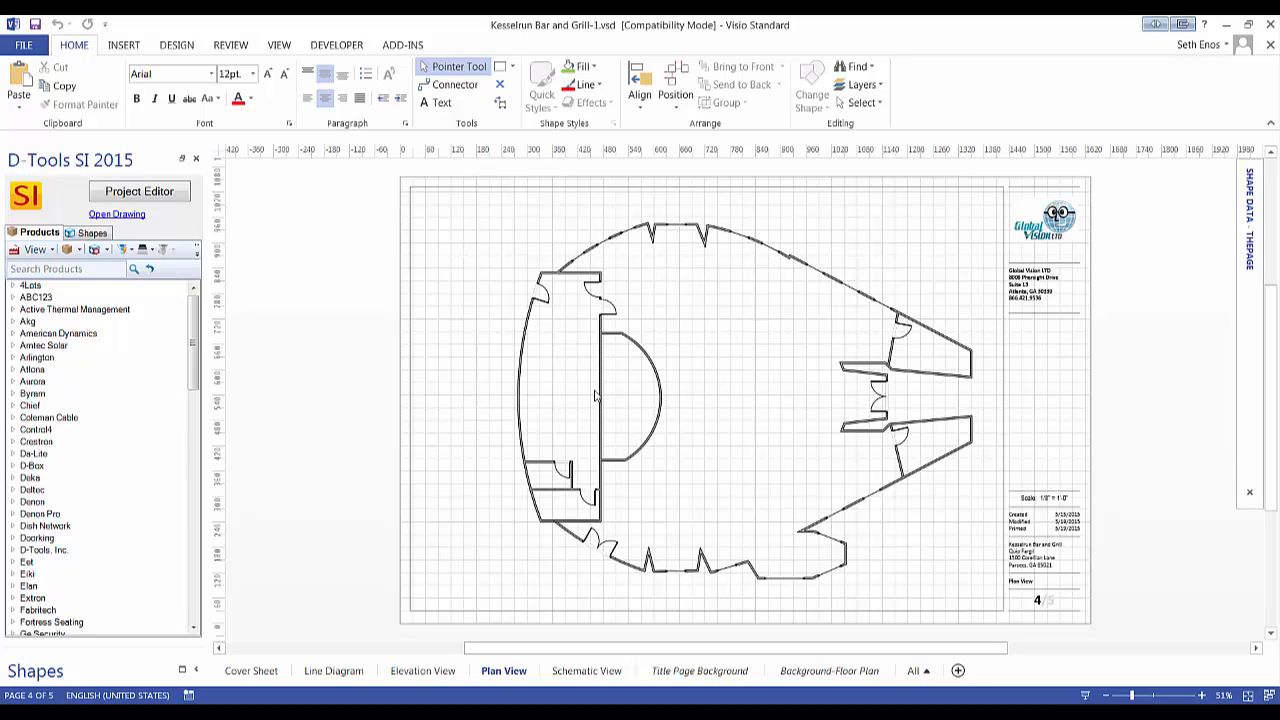
Load the Walls, Doors and Windows stencil from Building Plan, then restore the D-Tools product list.
{"action": "left_click", "coordinate": [184, 672]}
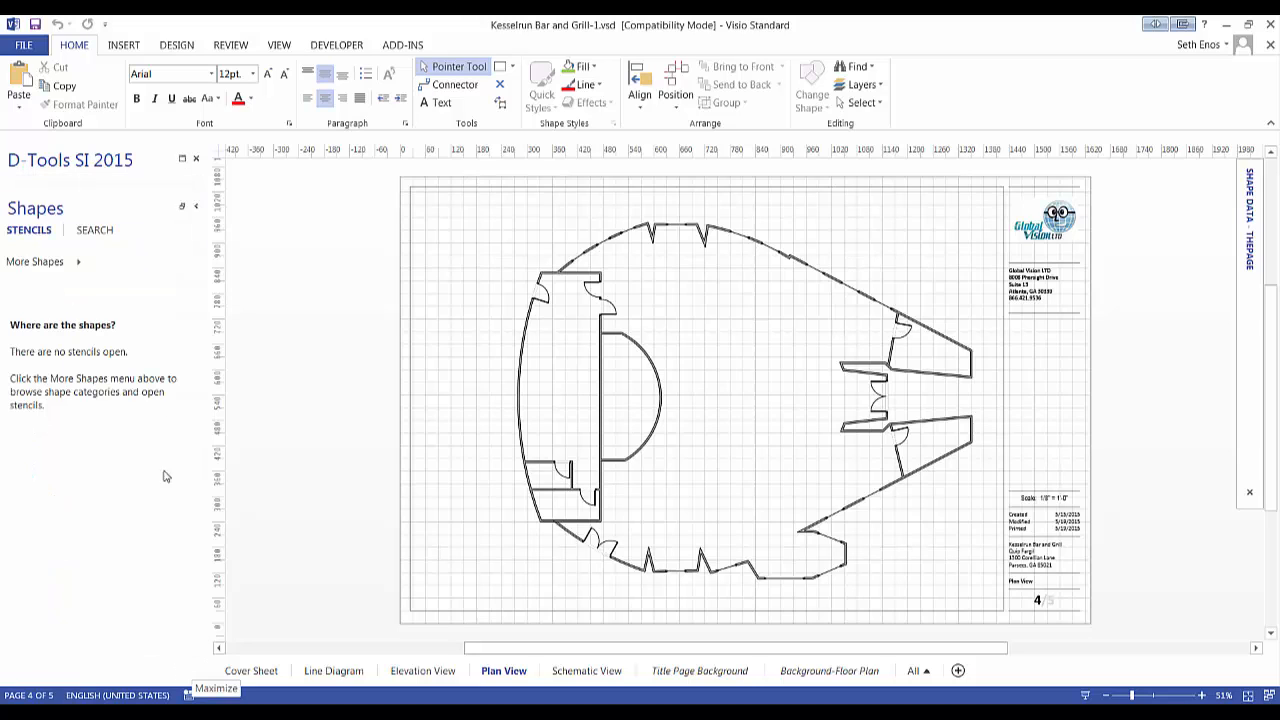
{"action": "left_click", "coordinate": [89, 264]}
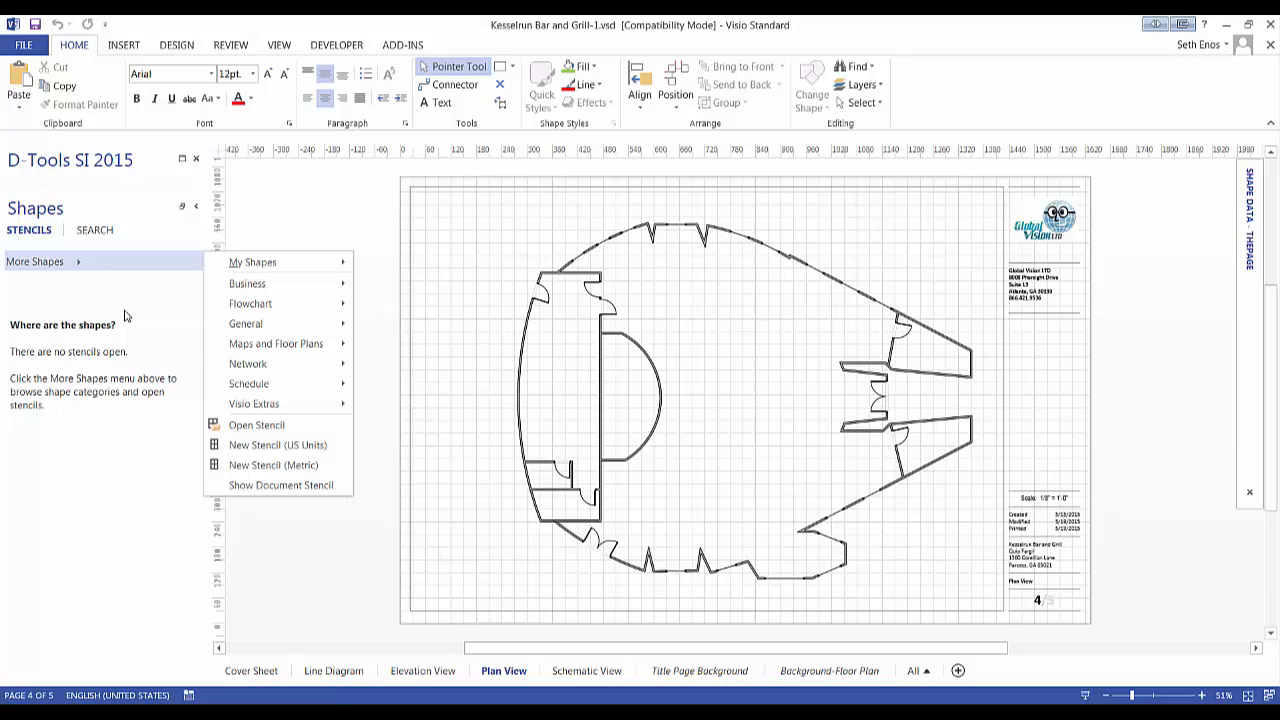
{"action": "mouse_move", "coordinate": [276, 344]}
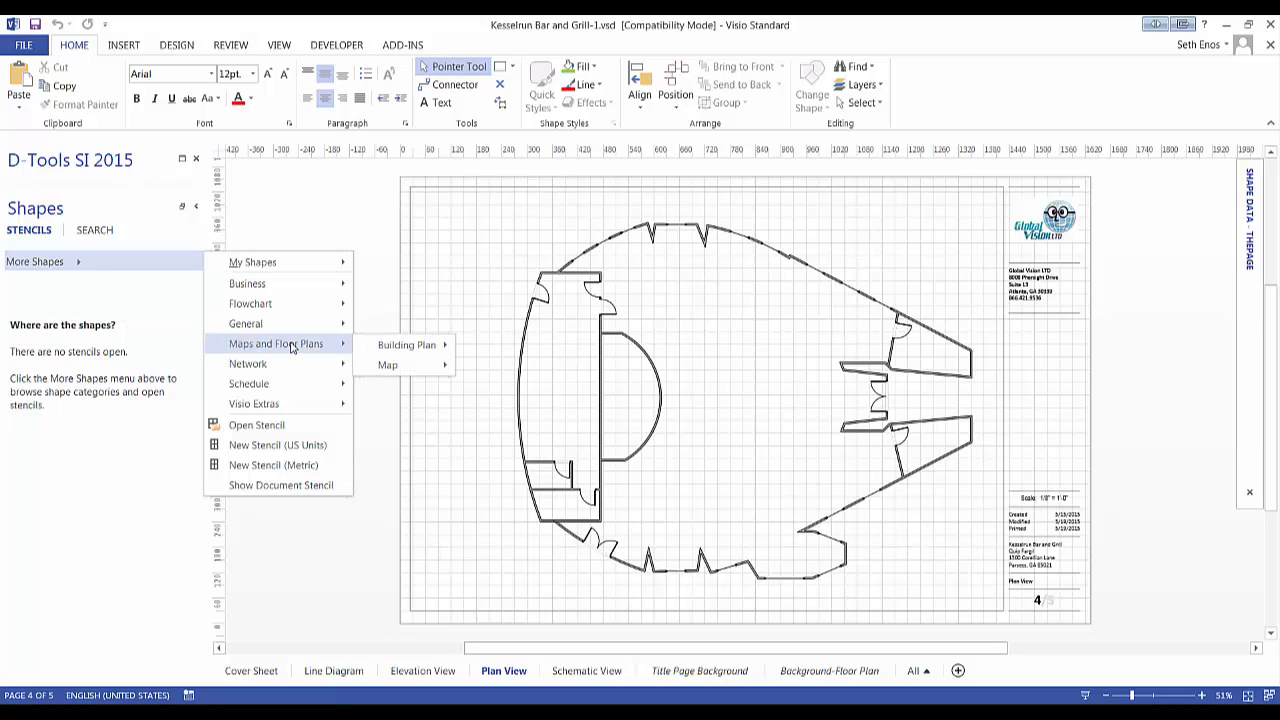
{"action": "mouse_move", "coordinate": [407, 345]}
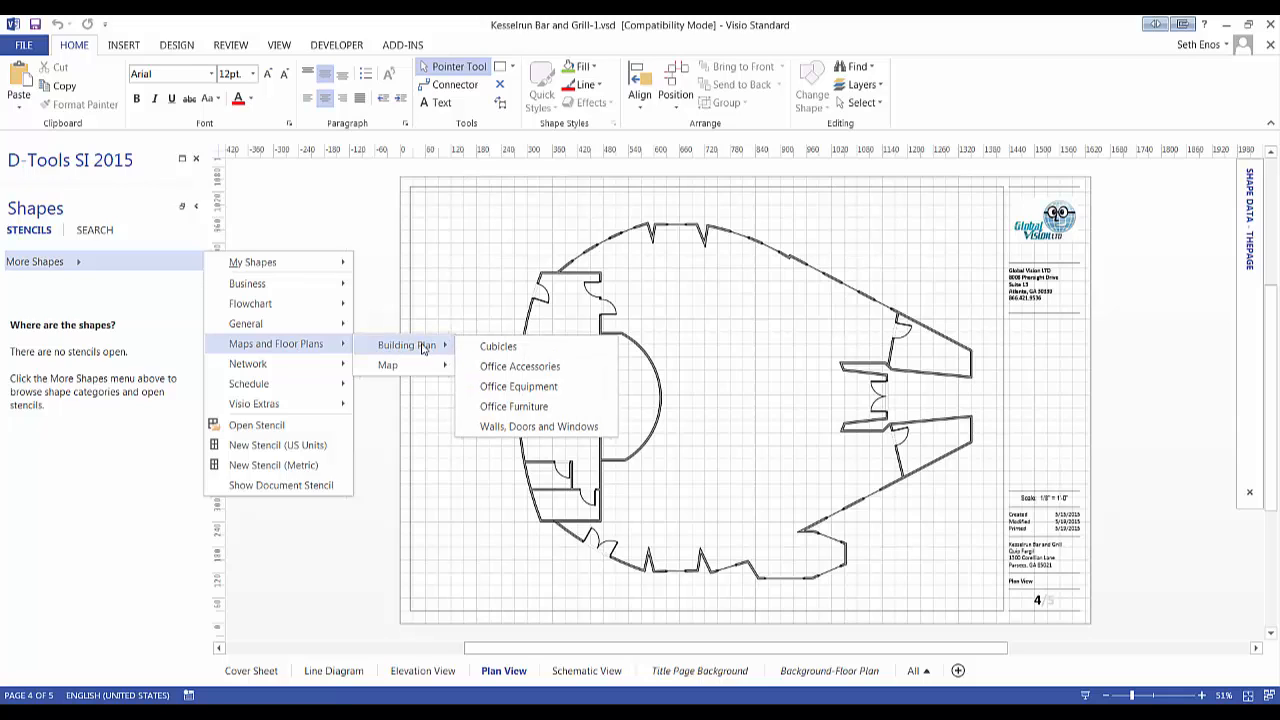
{"action": "left_click", "coordinate": [519, 430]}
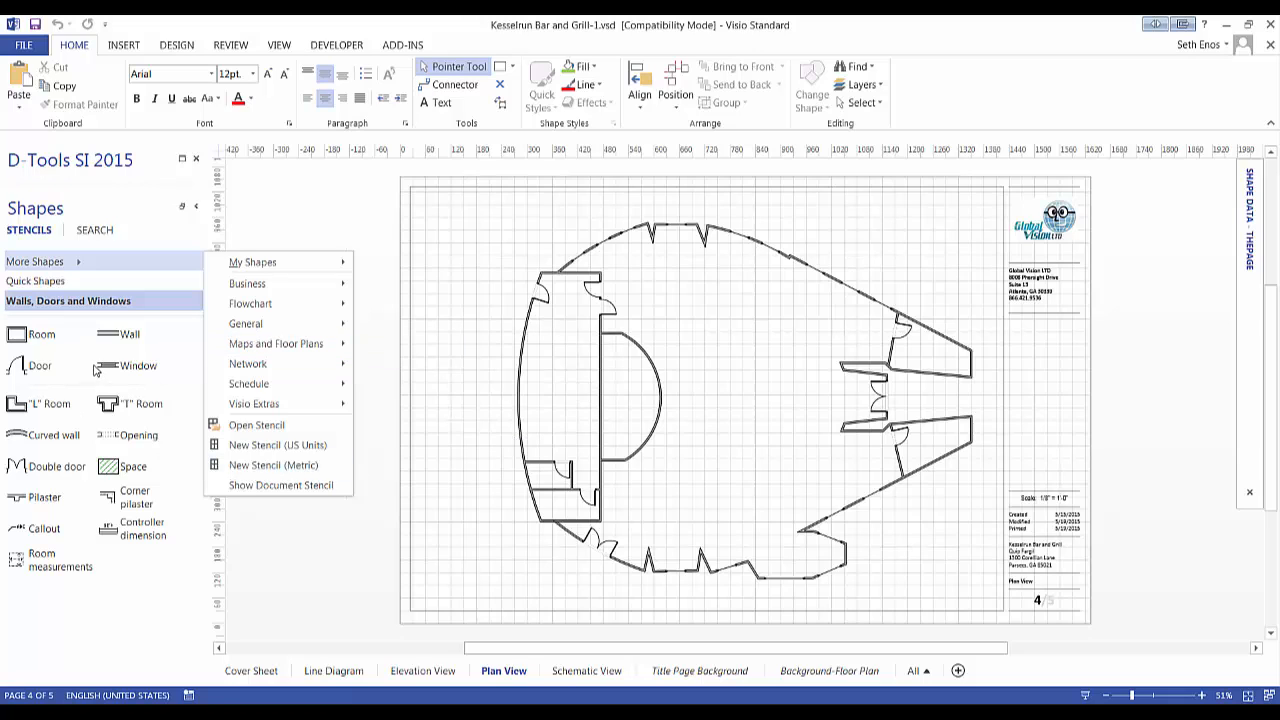
{"action": "left_click", "coordinate": [425, 347]}
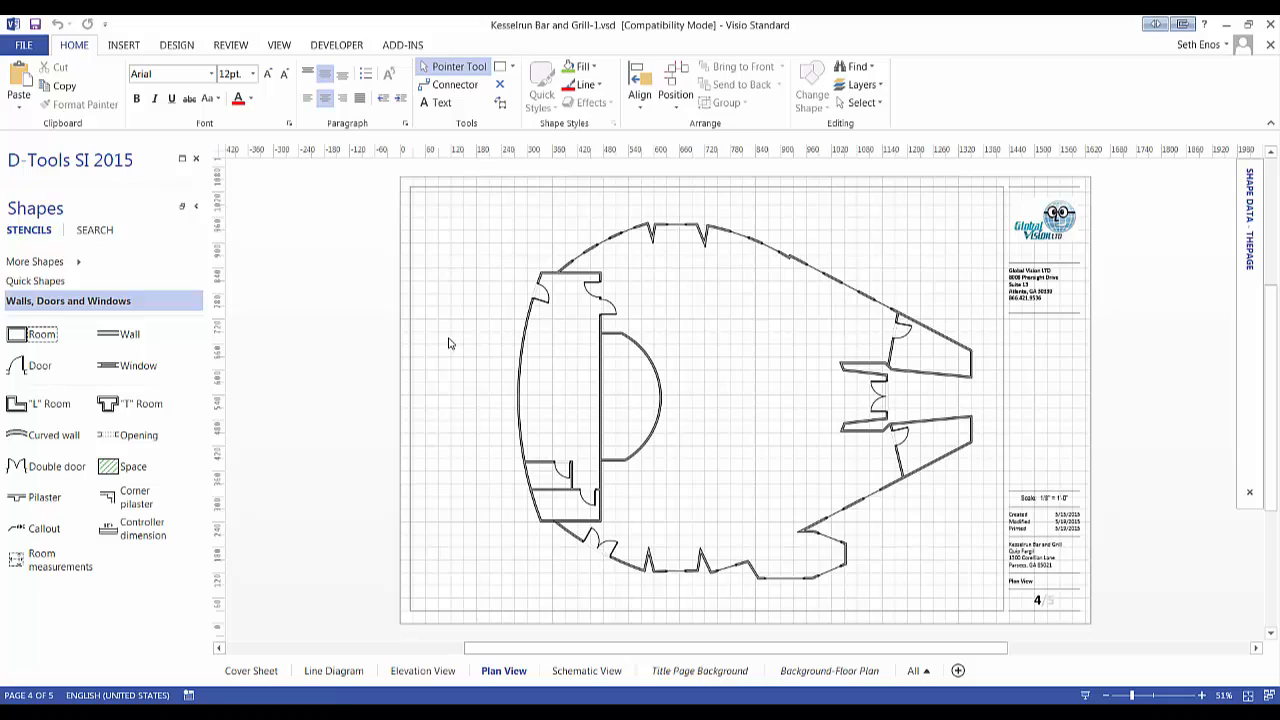
{"action": "left_click", "coordinate": [182, 161]}
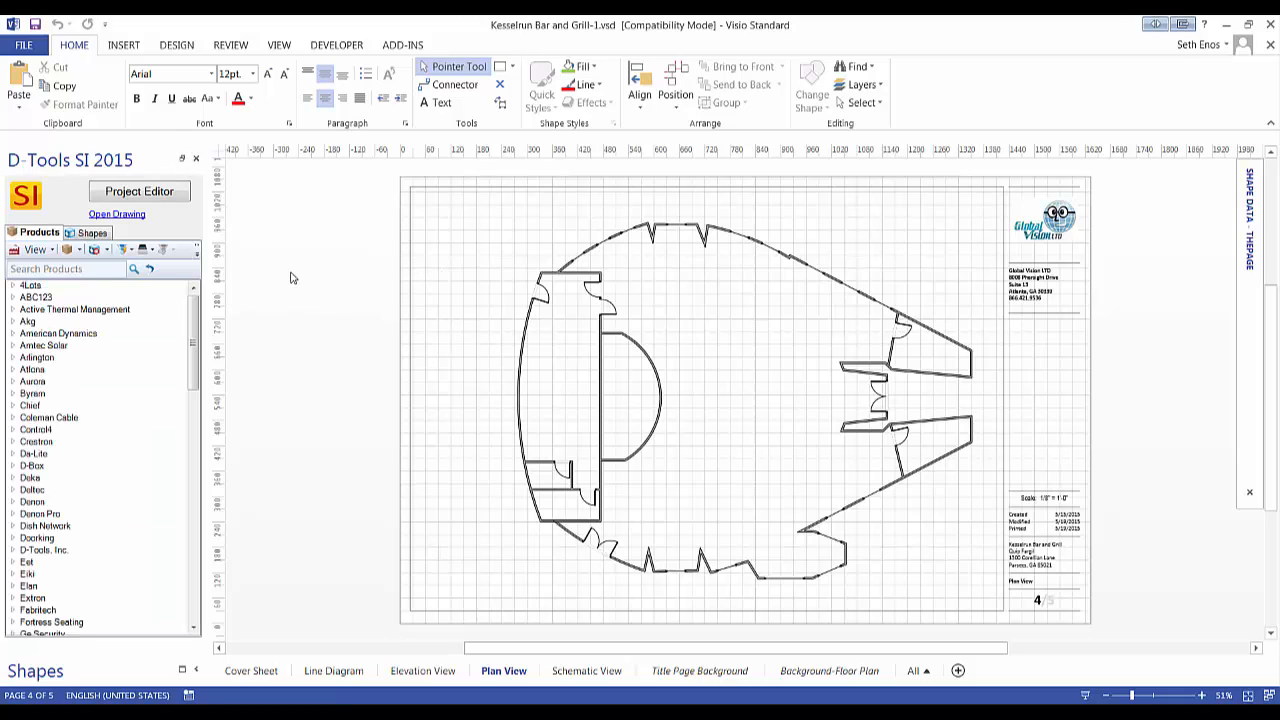
Drag the Leon Speakers item from the Bar location in Project Editor onto the plan view.
{"action": "left_click", "coordinate": [124, 45]}
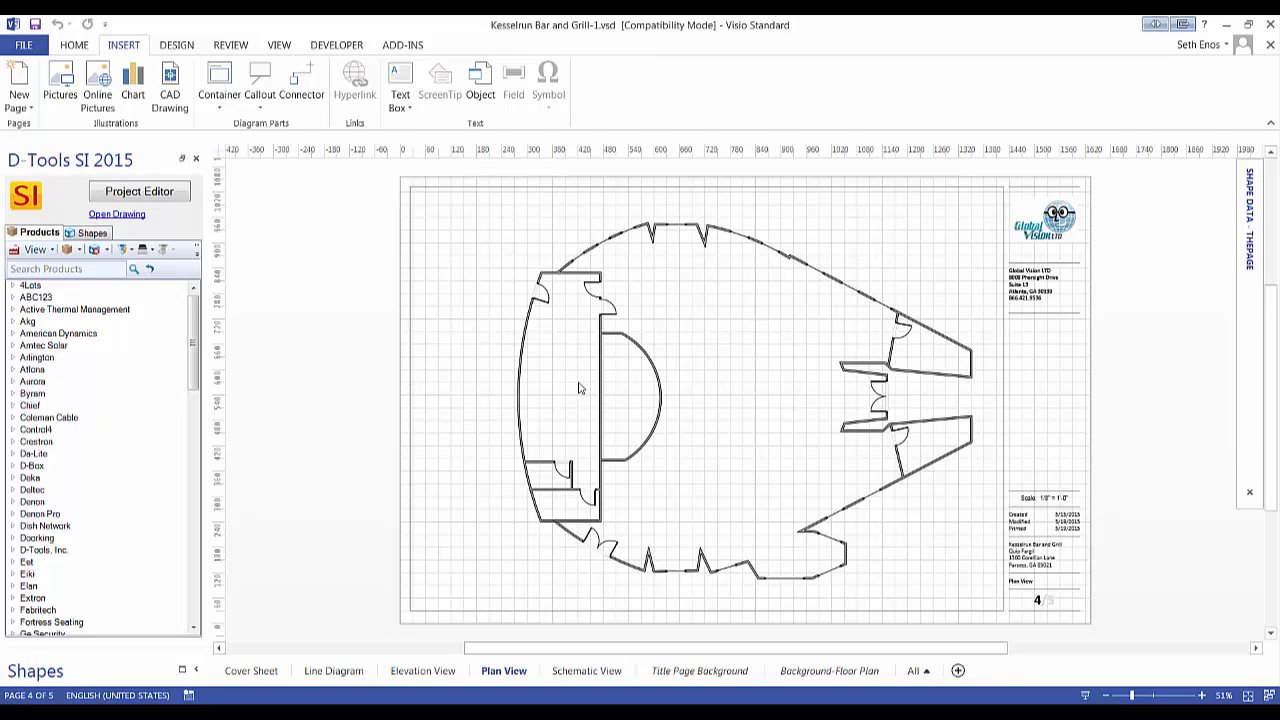
{"action": "left_click", "coordinate": [139, 191]}
{"action": "left_click", "coordinate": [210, 300]}
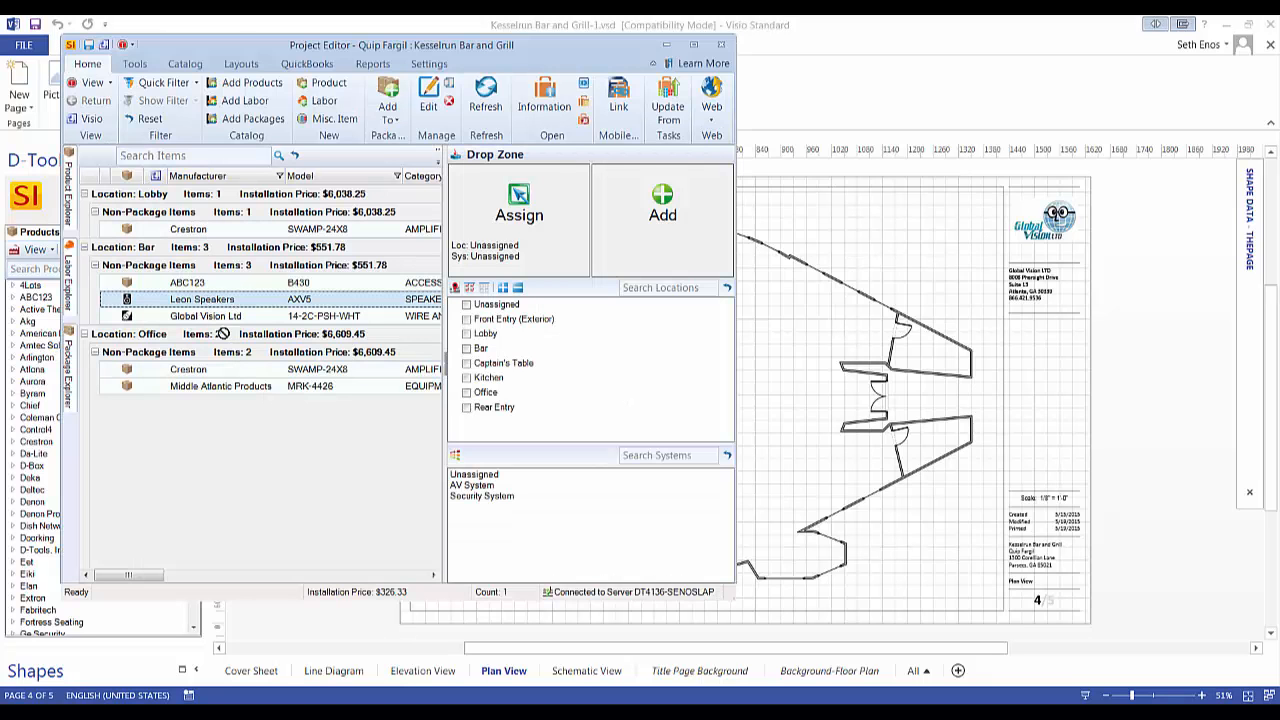
{"action": "left_click_drag", "start_coordinate": [210, 300], "coordinate": [763, 390]}
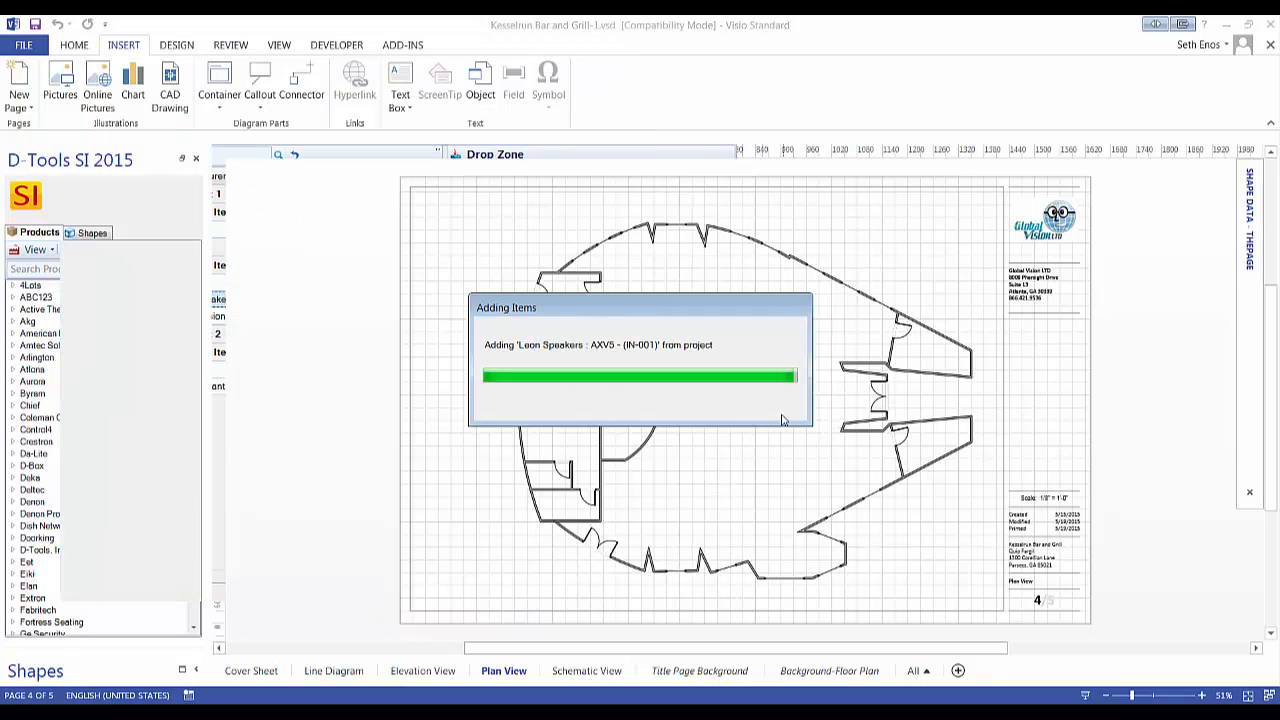
{"action": "scroll", "coordinate": [827, 430], "scroll_direction": "up", "scroll_amount": 5}
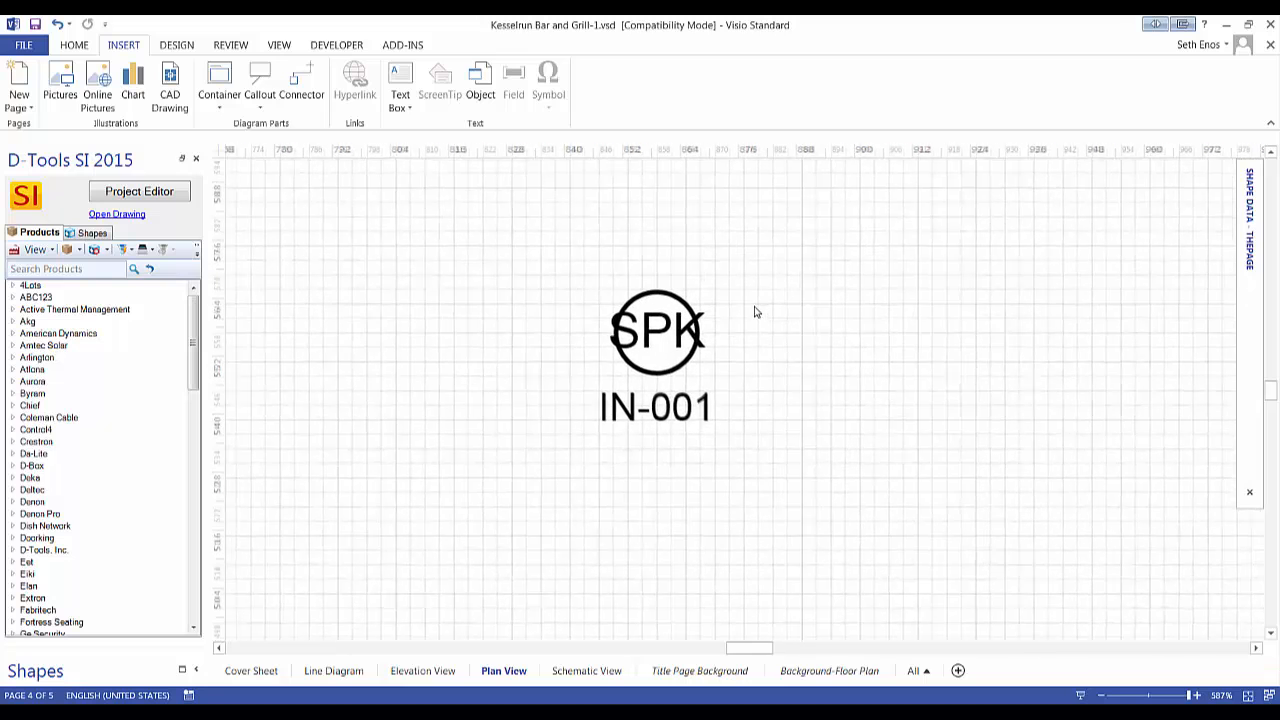
{"action": "scroll", "coordinate": [757, 312], "scroll_direction": "up", "scroll_amount": 2}
{"action": "left_click", "coordinate": [650, 330]}
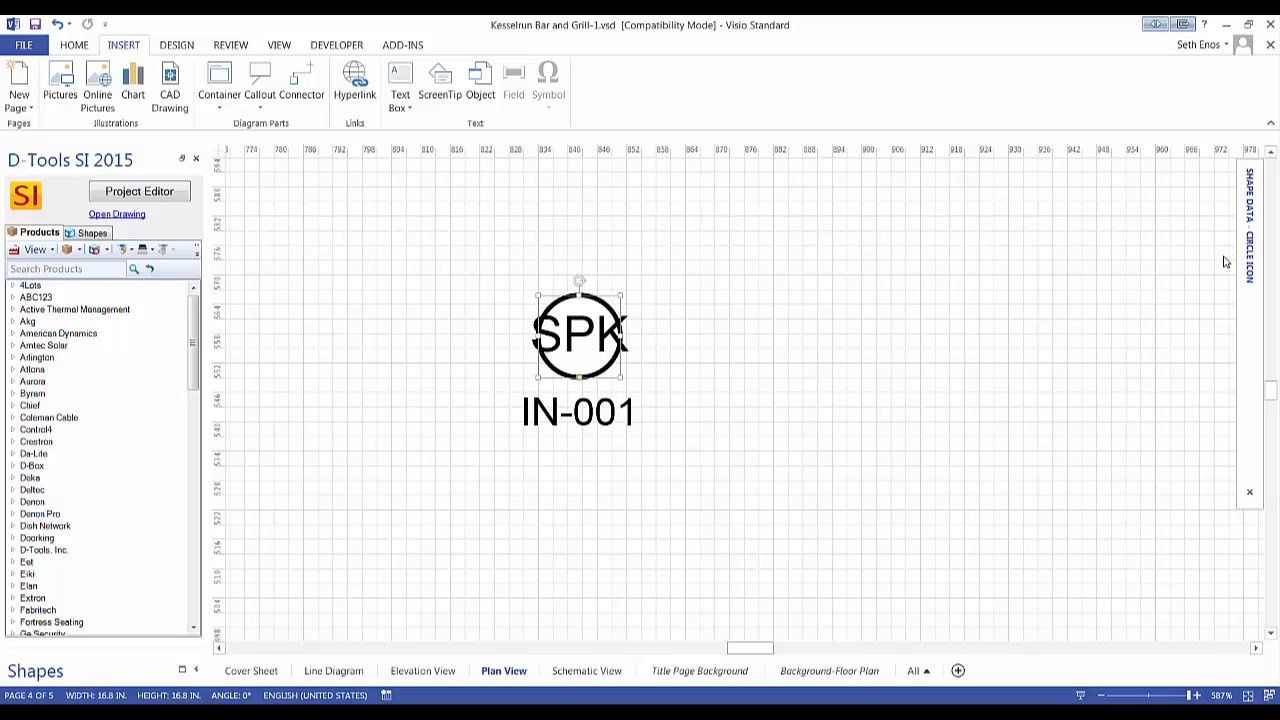
{"action": "left_click", "coordinate": [1252, 237]}
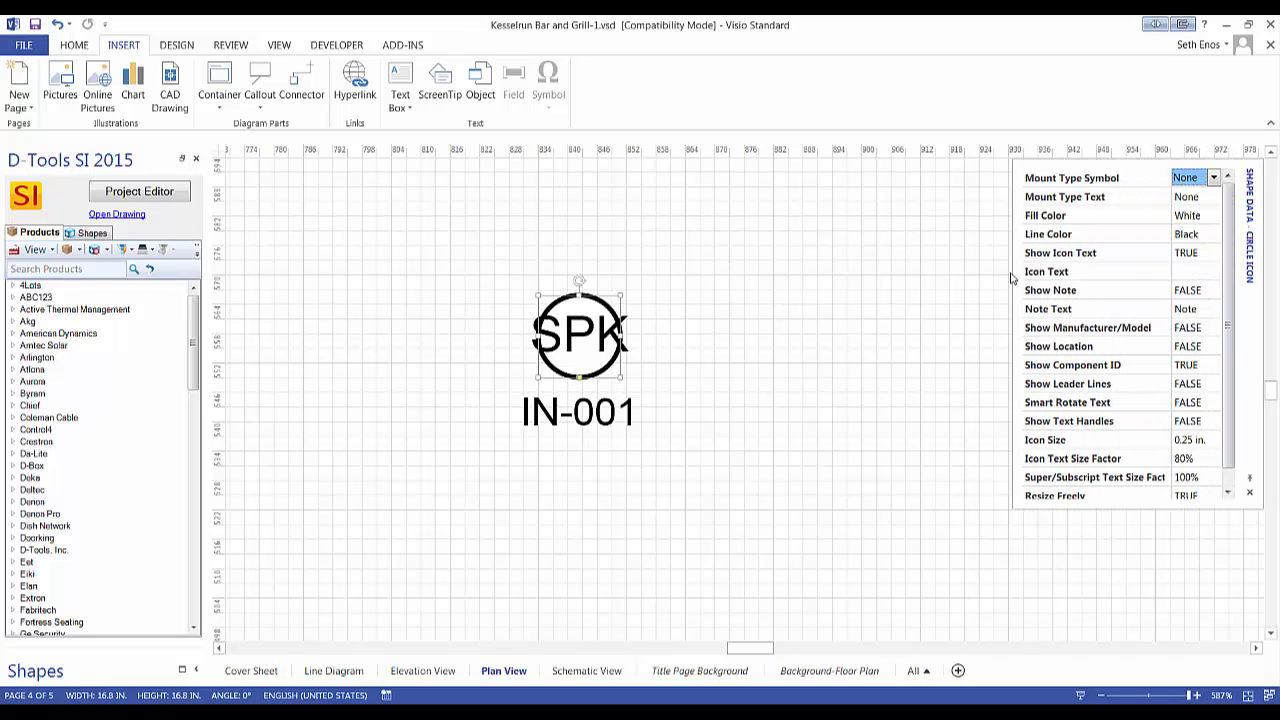
{"action": "left_click_drag", "start_coordinate": [1015, 271], "coordinate": [974, 271]}
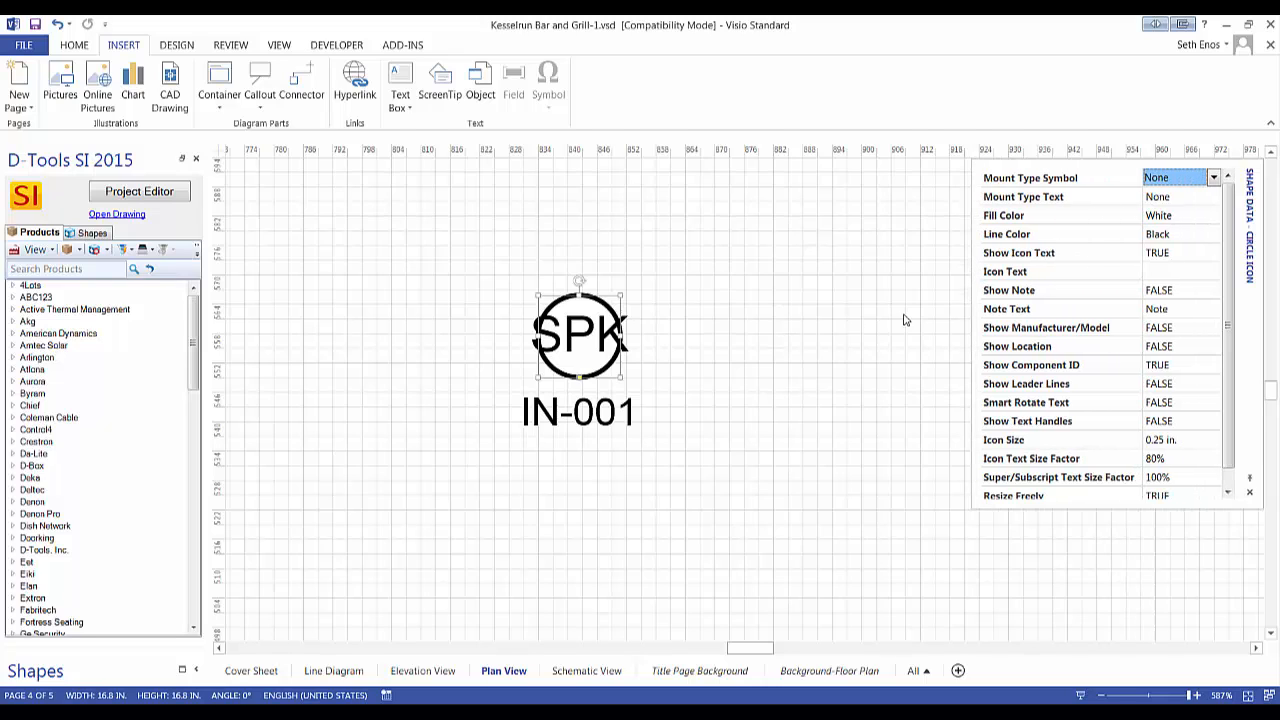
{"action": "left_click", "coordinate": [840, 284]}
{"action": "left_click", "coordinate": [281, 45]}
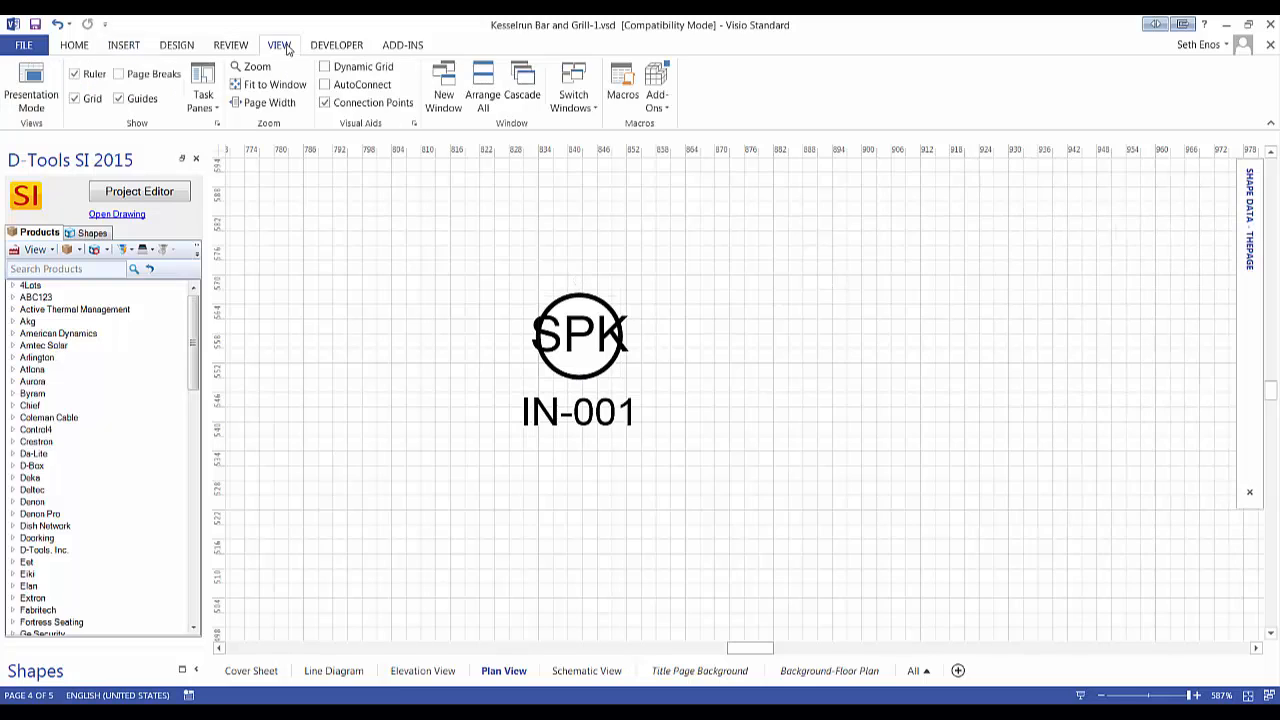
{"action": "left_click", "coordinate": [203, 100]}
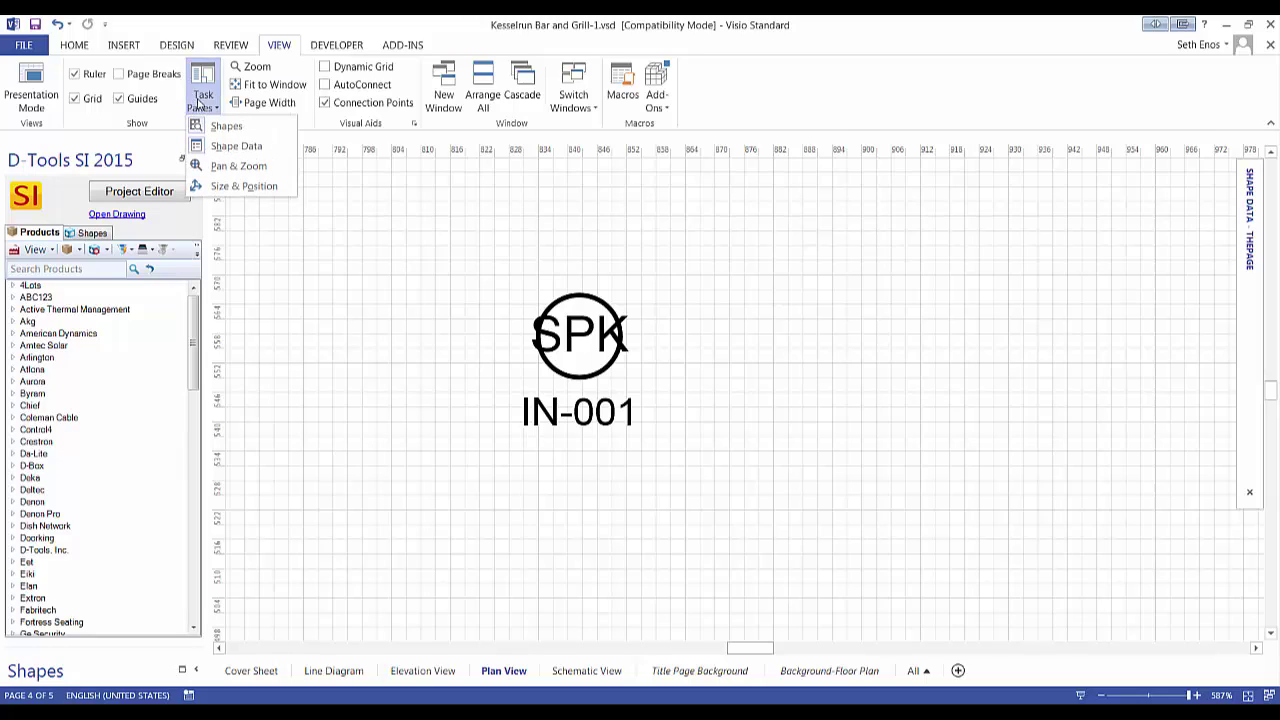
{"action": "left_click", "coordinate": [240, 147]}
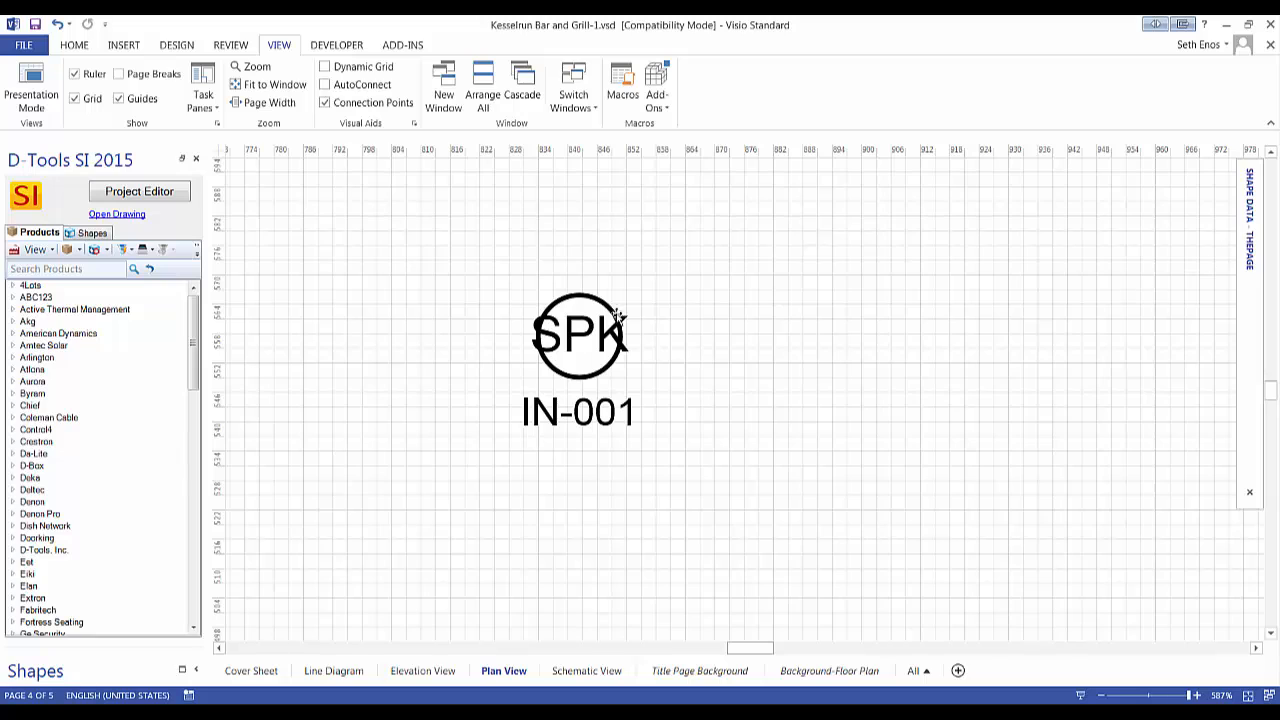
{"action": "right_click", "coordinate": [594, 330]}
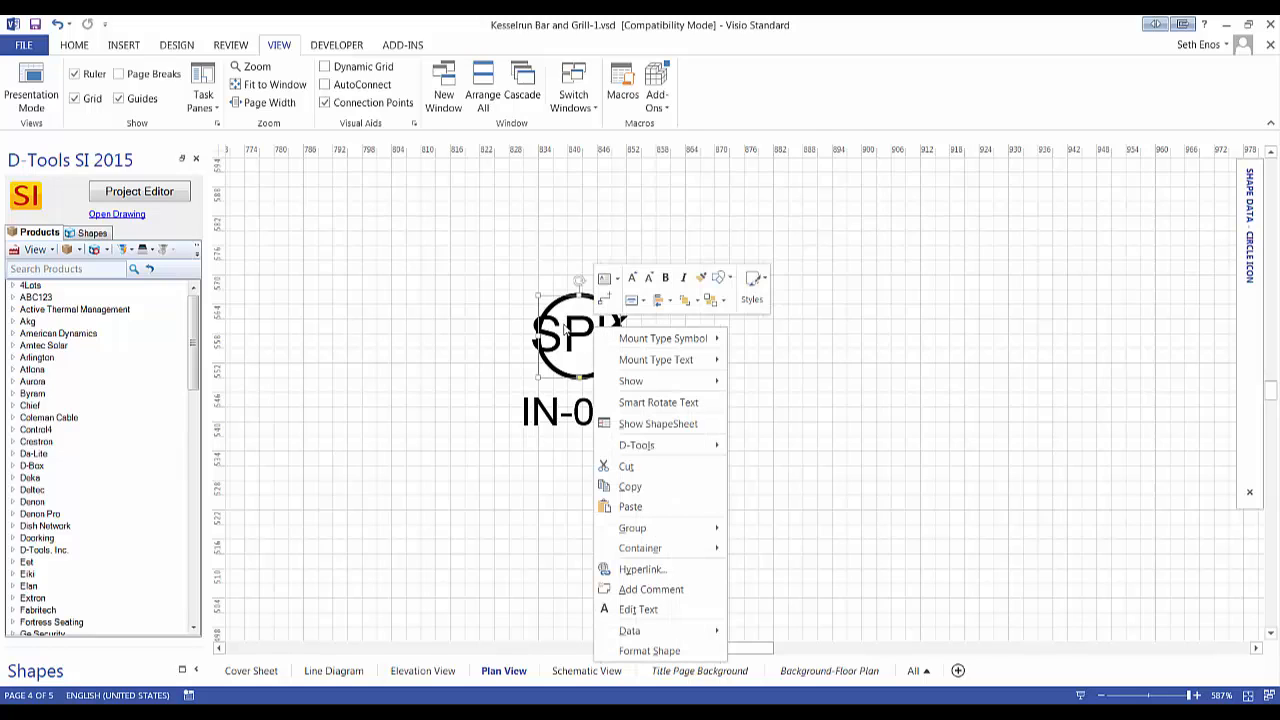
{"action": "left_click", "coordinate": [1249, 250]}
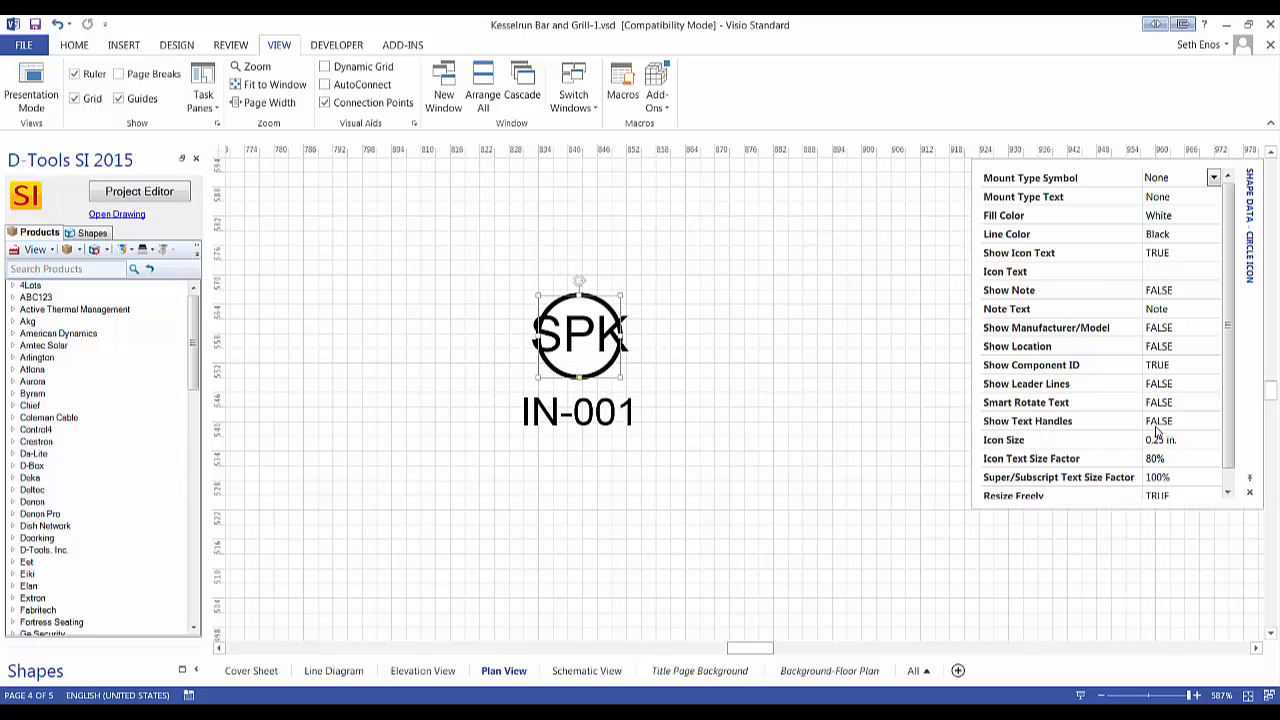
{"action": "left_click", "coordinate": [267, 370]}
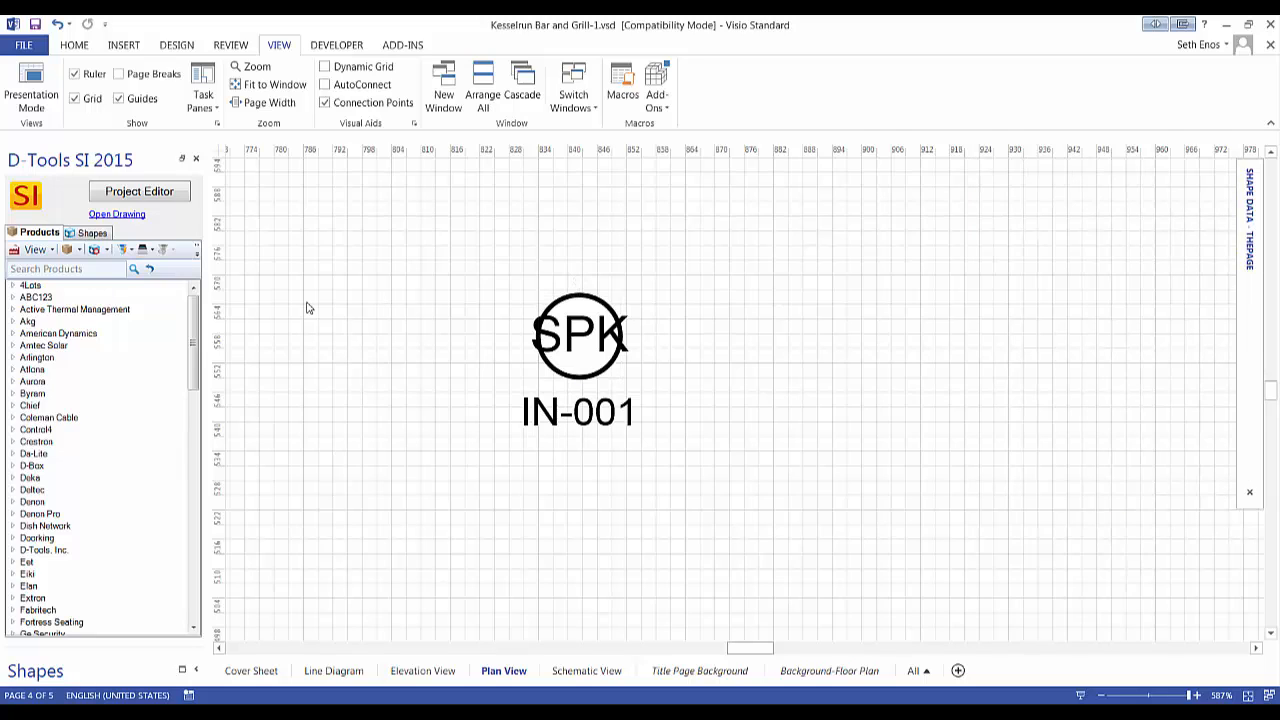
Expand General Floor Plan Symbols in the D-Tools stencils and pick Circle Icon.
{"action": "left_click", "coordinate": [93, 233]}
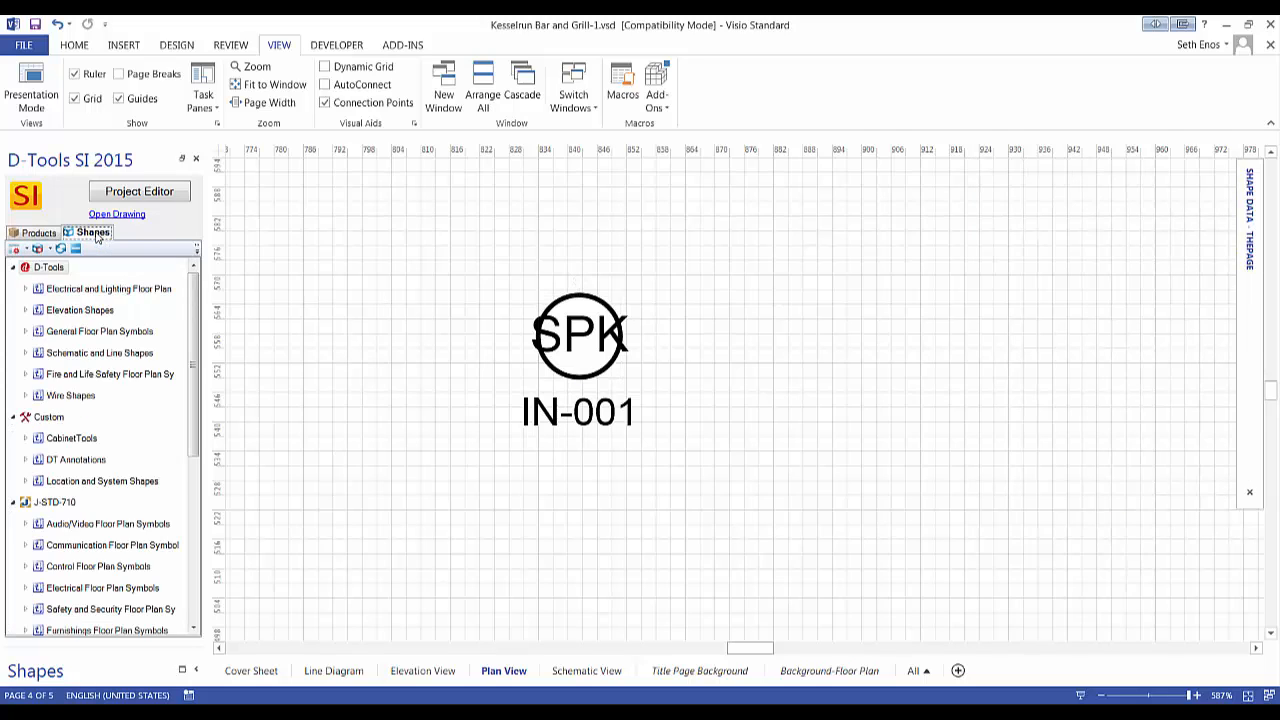
{"action": "left_click", "coordinate": [25, 331]}
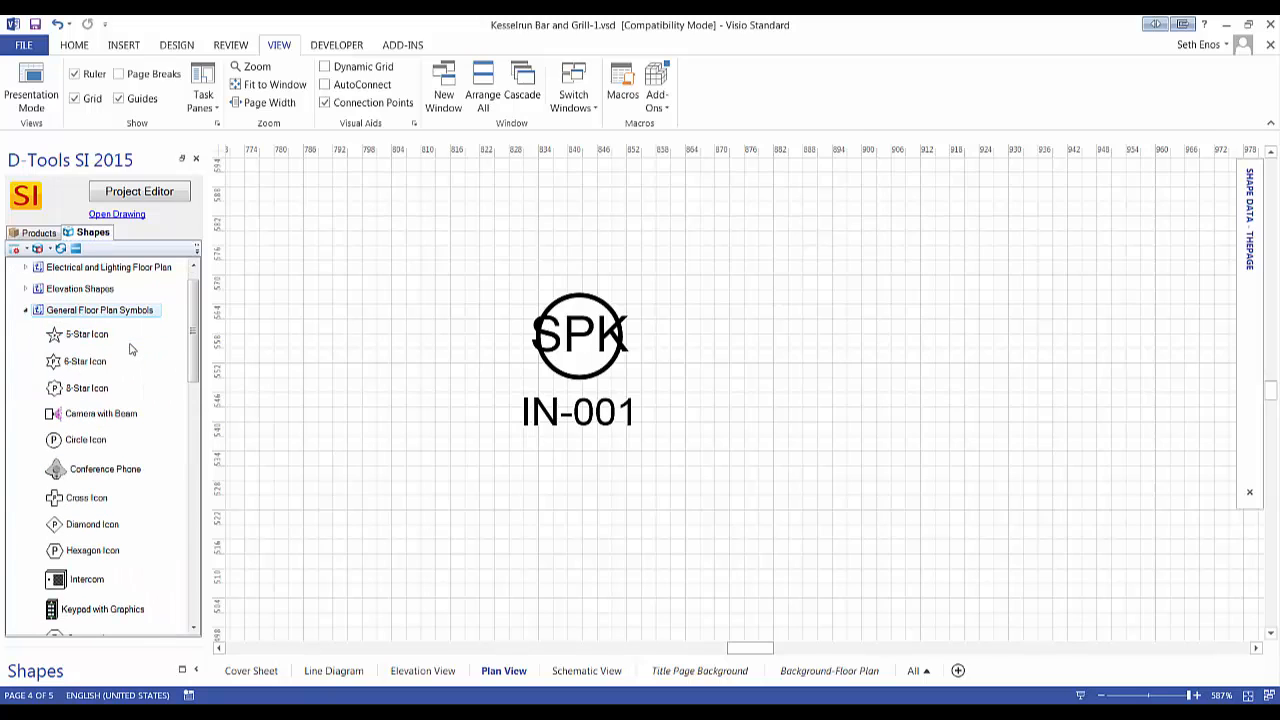
{"action": "scroll", "coordinate": [130, 350], "scroll_direction": "down", "scroll_amount": 2}
{"action": "left_click", "coordinate": [85, 418]}
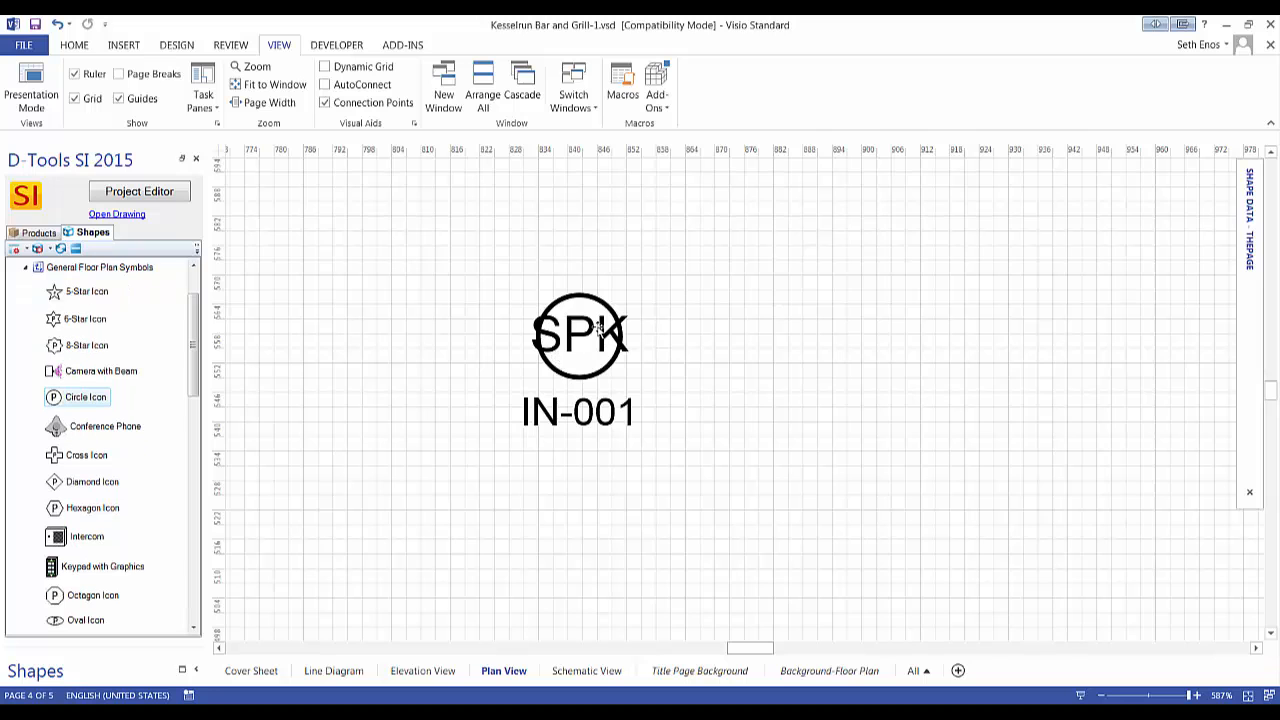
Set the SPK speaker symbol's Fill Color to Purple in Shape Data.
{"action": "left_click", "coordinate": [563, 320]}
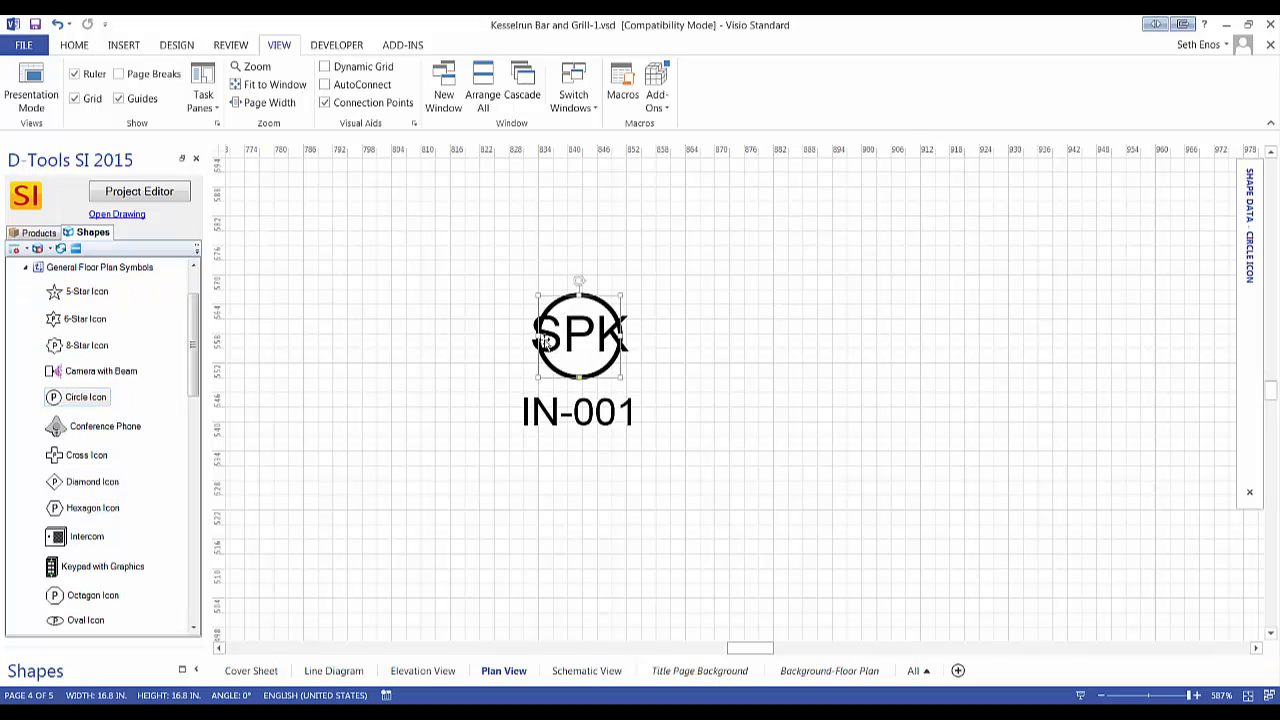
{"action": "scroll", "coordinate": [498, 335], "scroll_direction": "down", "scroll_amount": 3}
{"action": "scroll", "coordinate": [827, 357], "scroll_direction": "down", "scroll_amount": 2}
{"action": "scroll", "coordinate": [680, 365], "scroll_direction": "up", "scroll_amount": 3}
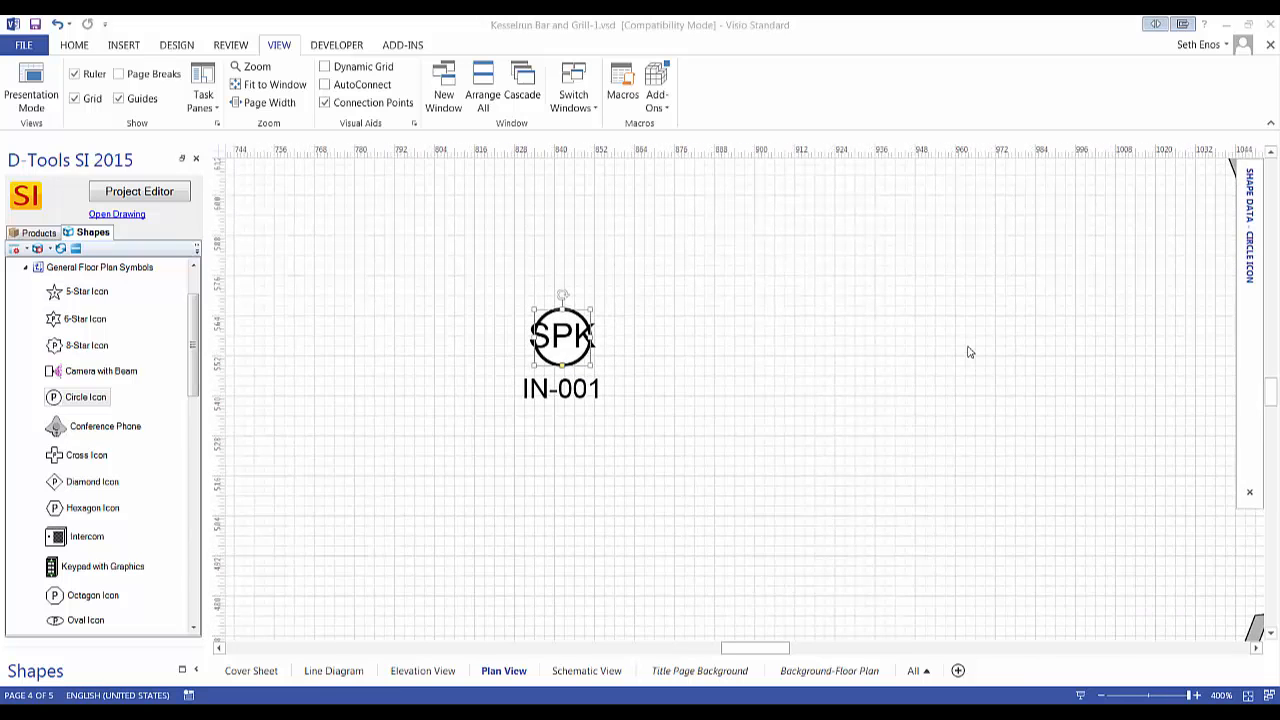
{"action": "left_click", "coordinate": [1248, 230]}
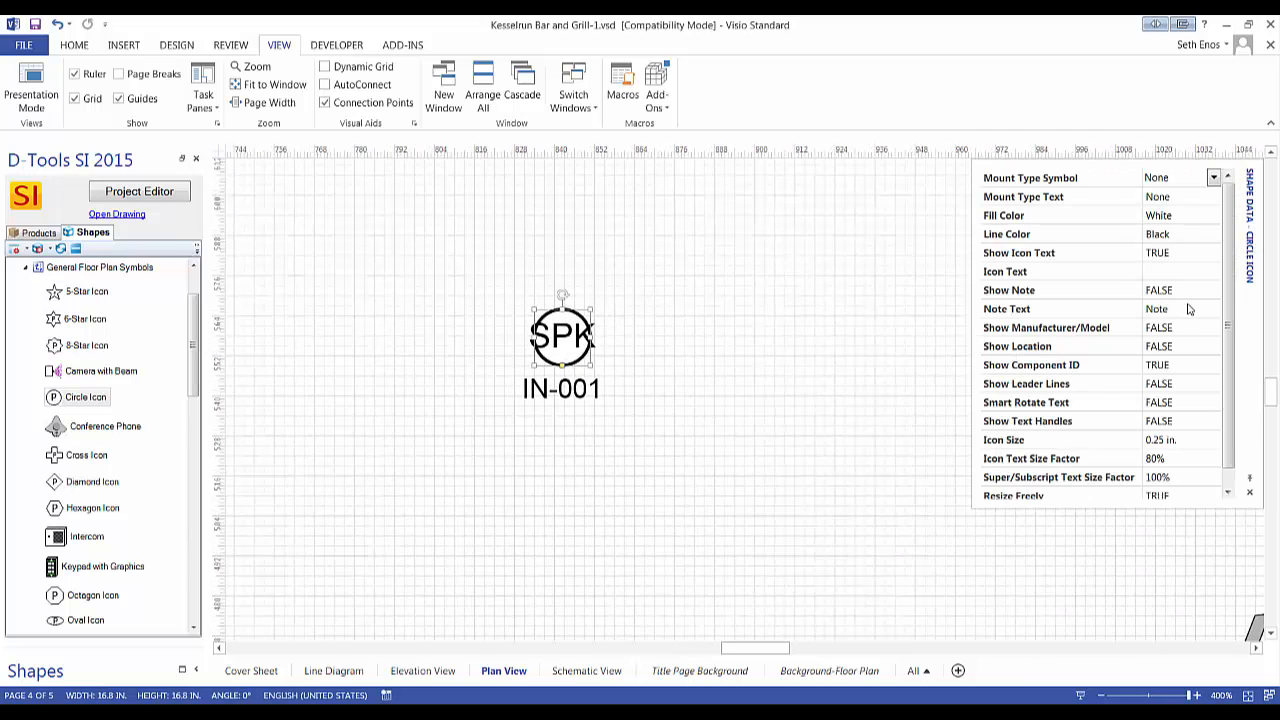
{"action": "left_click", "coordinate": [1175, 215]}
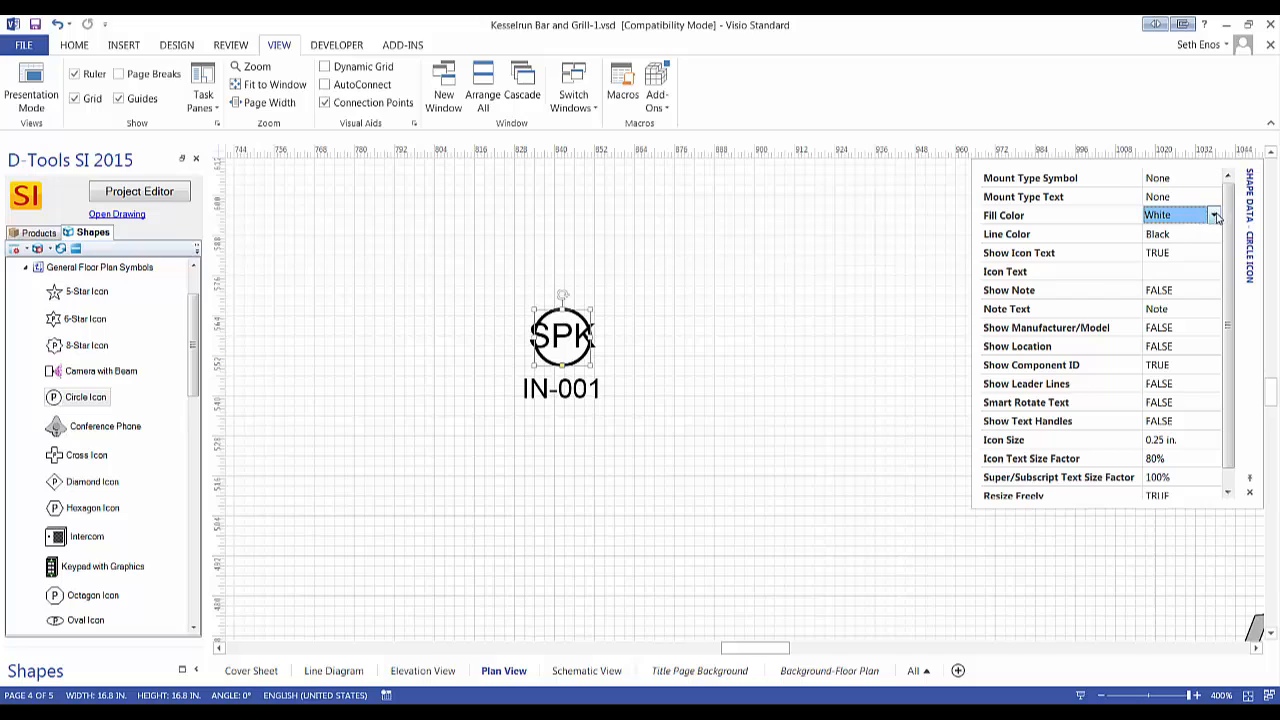
{"action": "left_click", "coordinate": [1213, 215]}
{"action": "left_click", "coordinate": [1160, 231]}
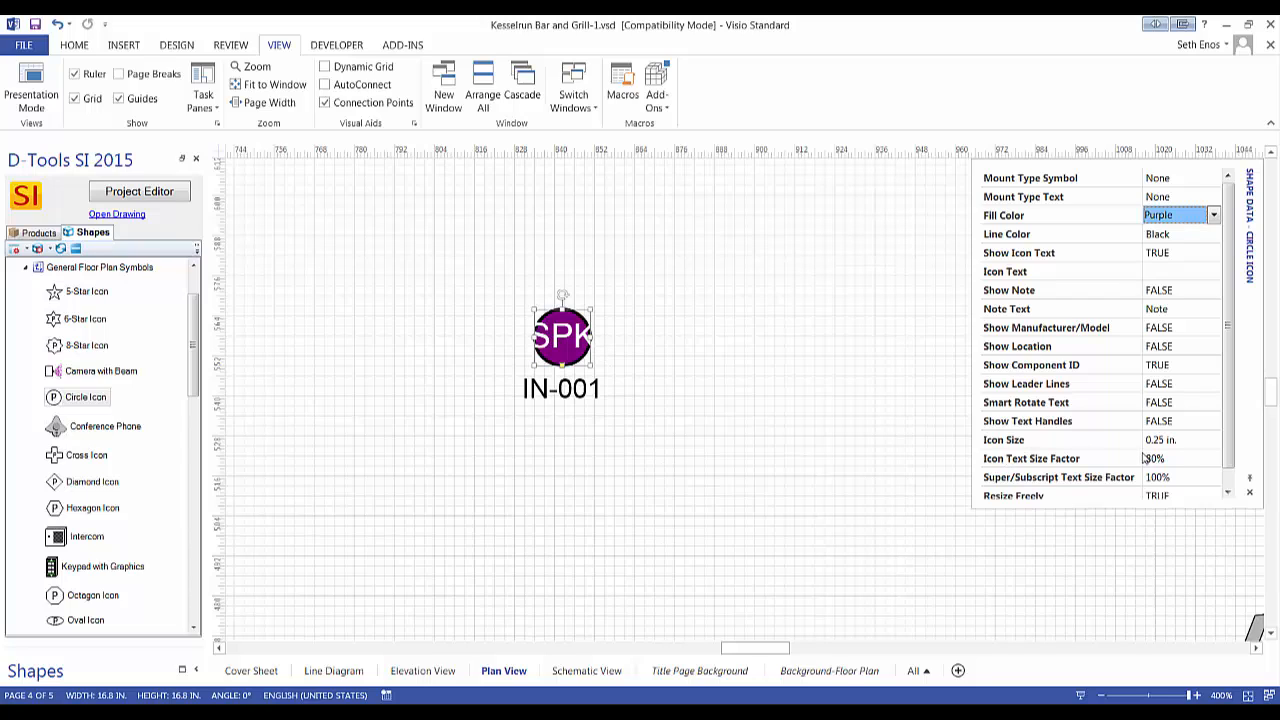
Set the symbol's Icon Text Size Factor to 60% and deselect it.
{"action": "left_click", "coordinate": [1183, 458]}
{"action": "left_click", "coordinate": [1214, 458]}
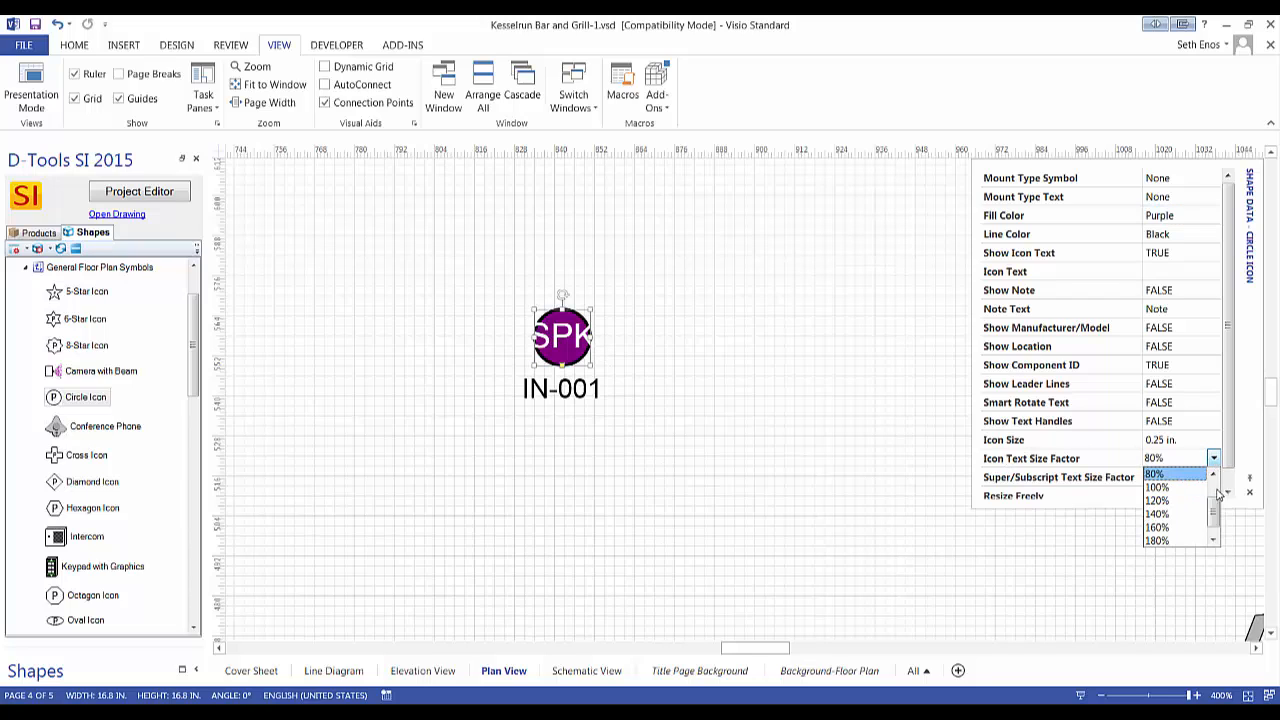
{"action": "scroll", "coordinate": [1215, 490], "scroll_direction": "up", "scroll_amount": 2}
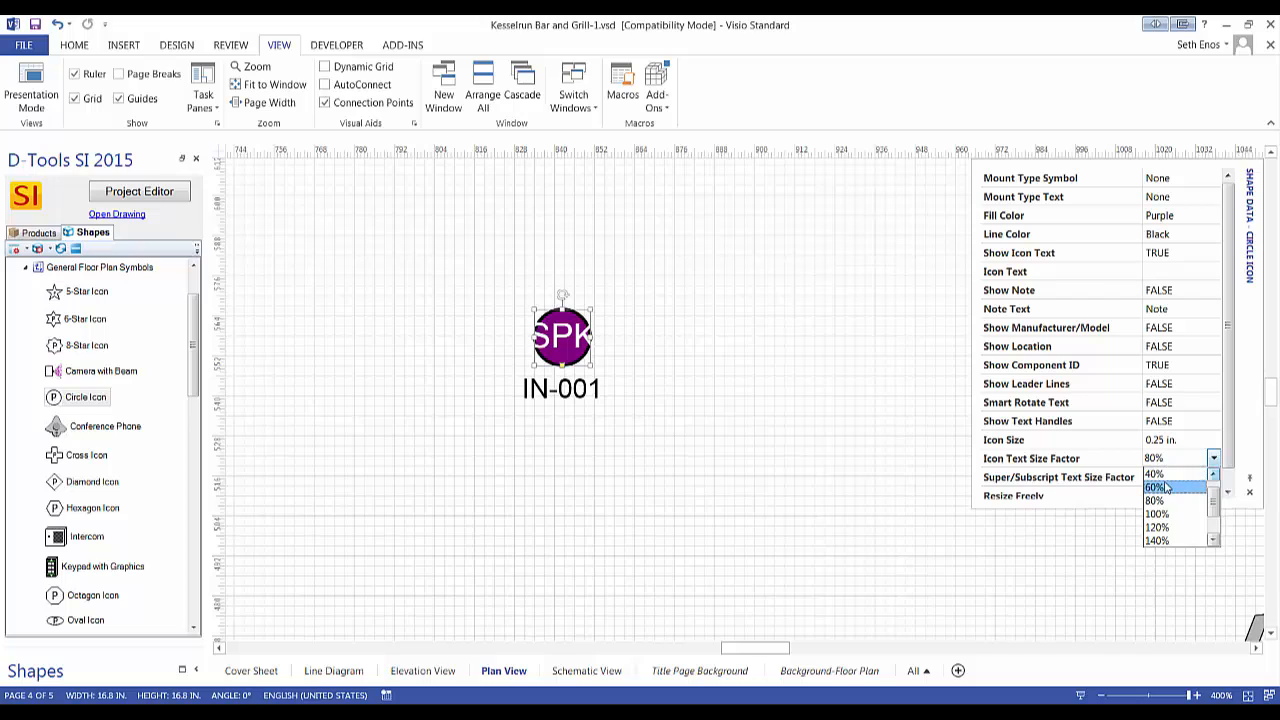
{"action": "left_click", "coordinate": [1166, 487]}
{"action": "left_click", "coordinate": [653, 414]}
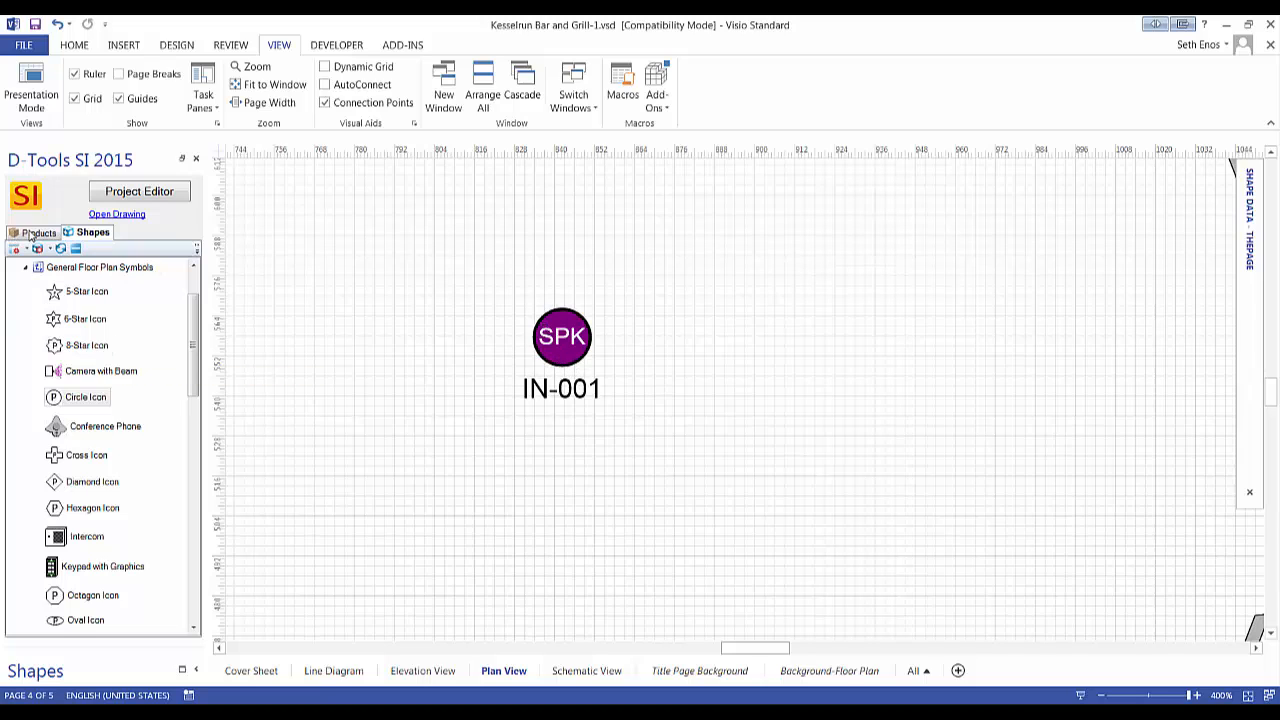
Switch the product catalogue to list products By Category.
{"action": "left_click", "coordinate": [35, 233]}
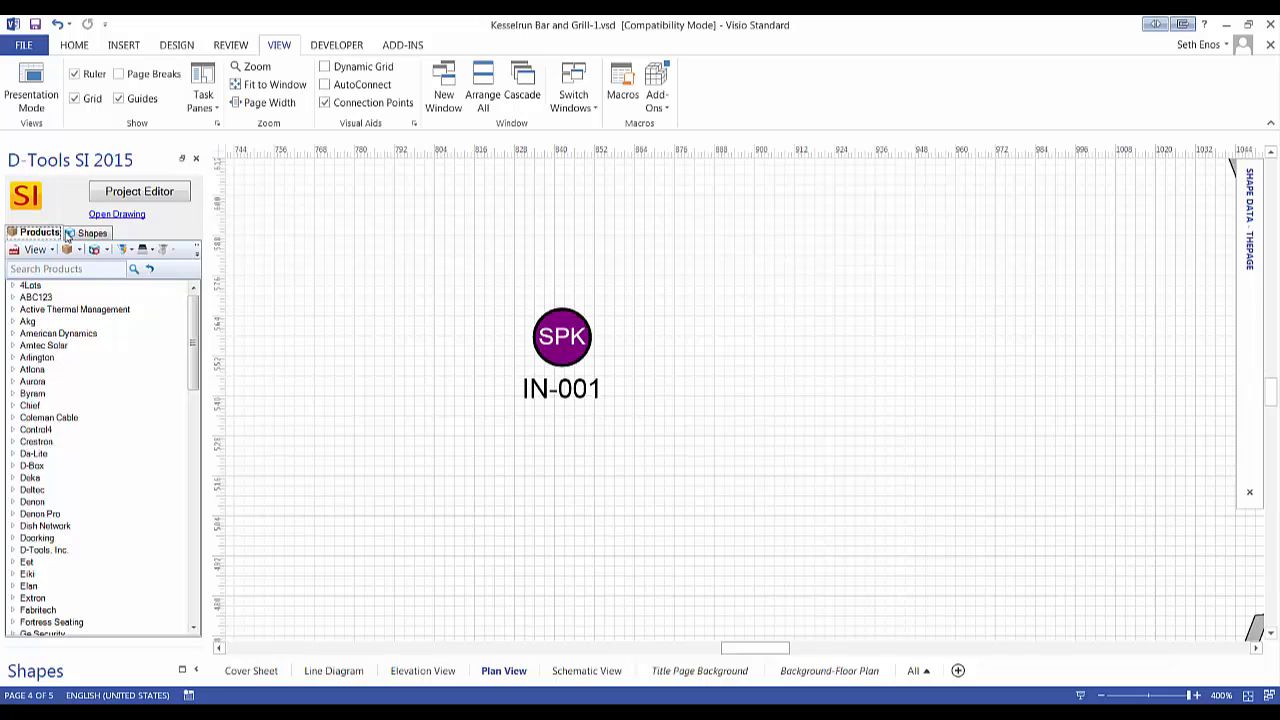
{"action": "left_click", "coordinate": [44, 250]}
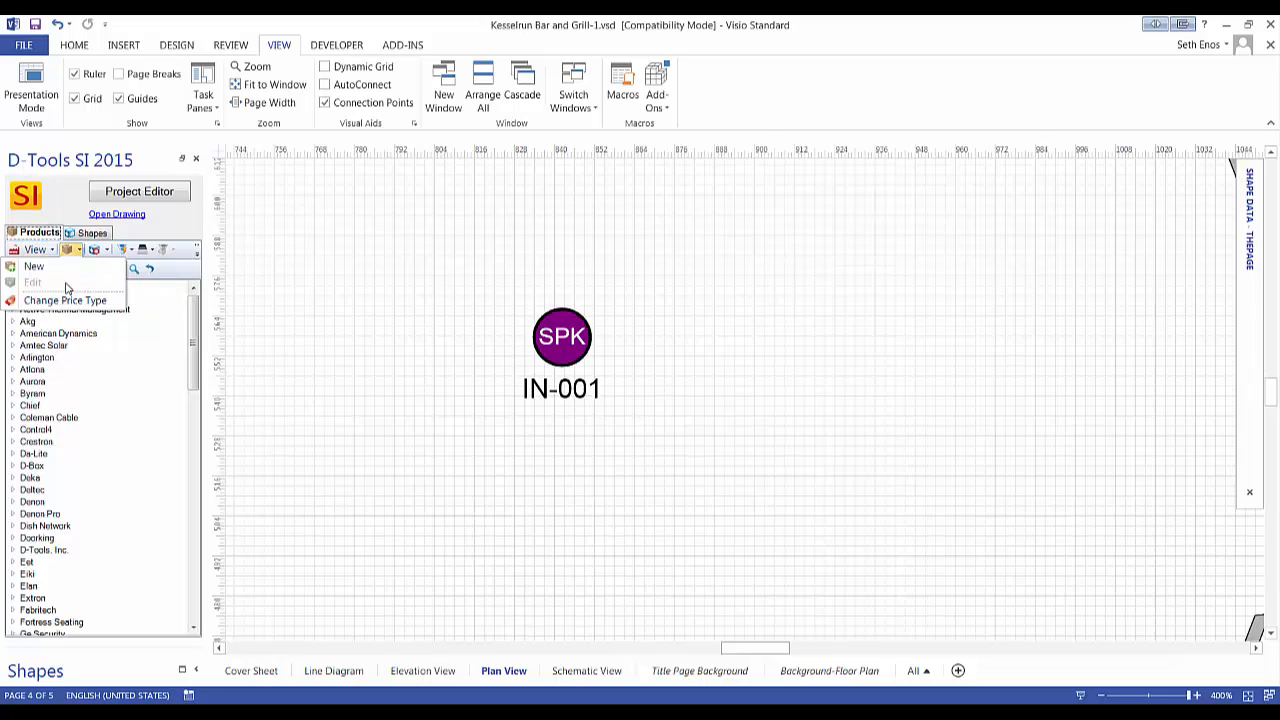
{"action": "left_click", "coordinate": [37, 250]}
{"action": "left_click", "coordinate": [40, 283]}
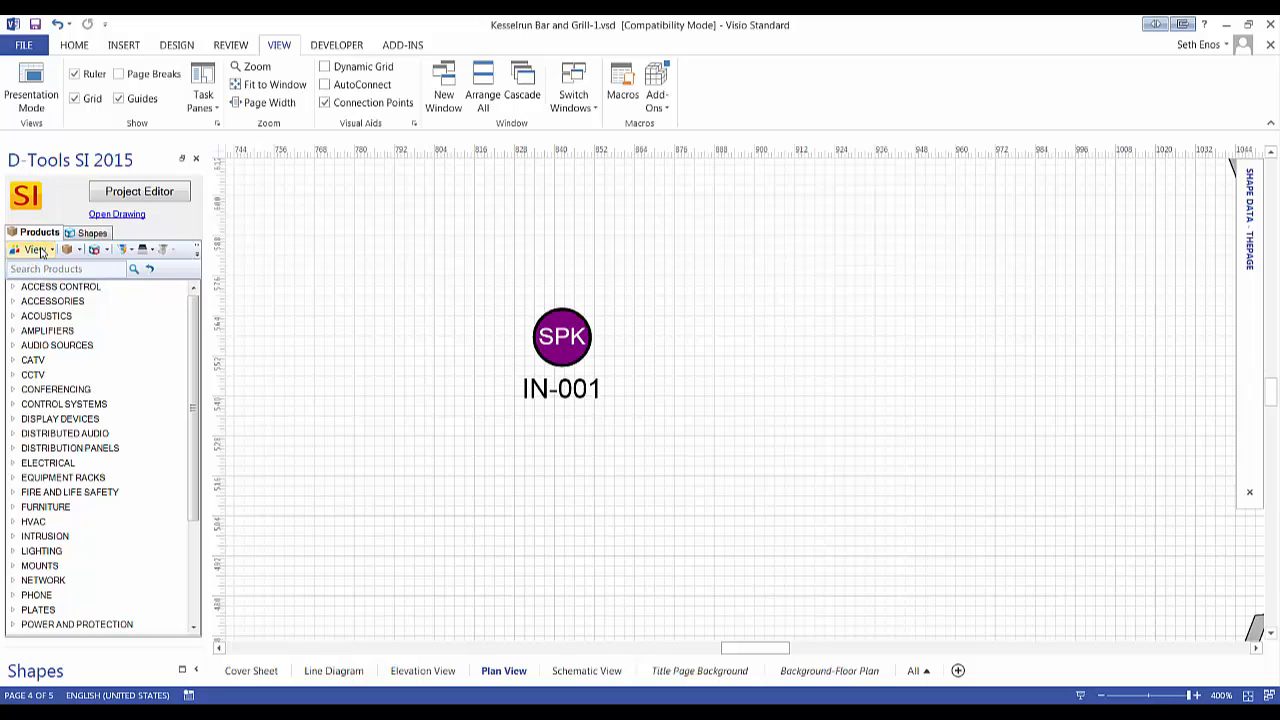
{"action": "left_click", "coordinate": [37, 250]}
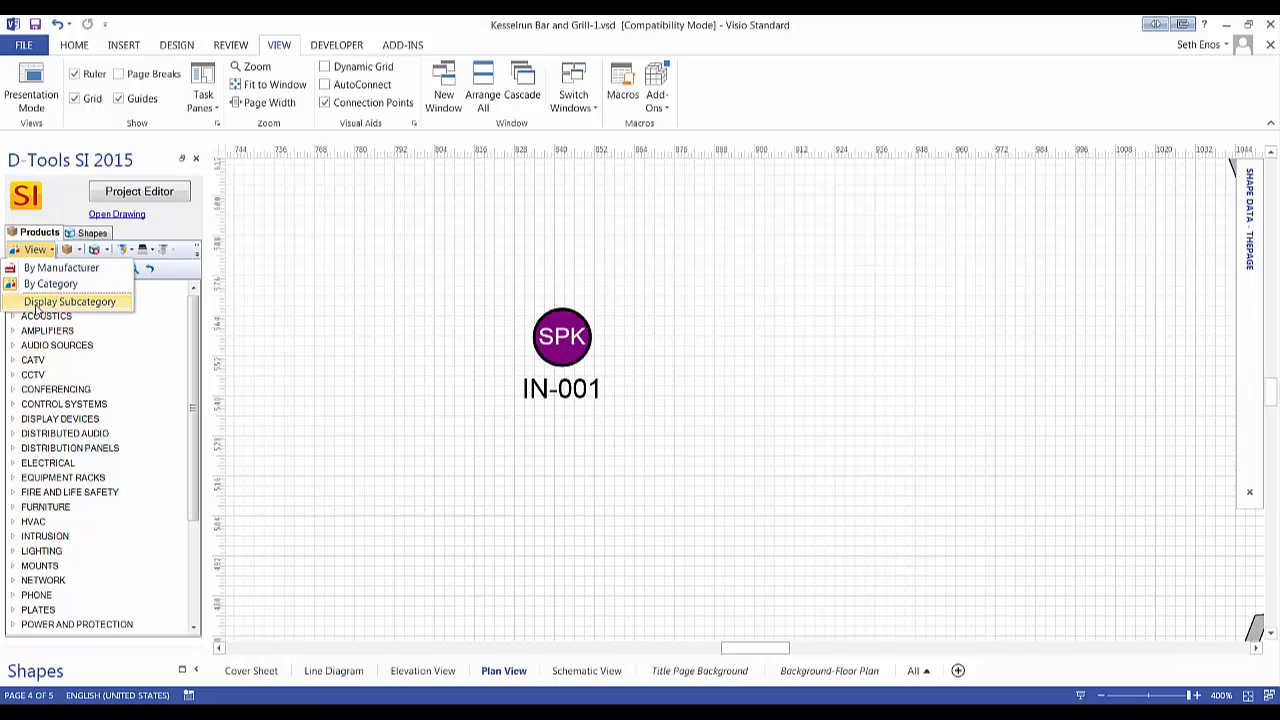
{"action": "left_click", "coordinate": [69, 301]}
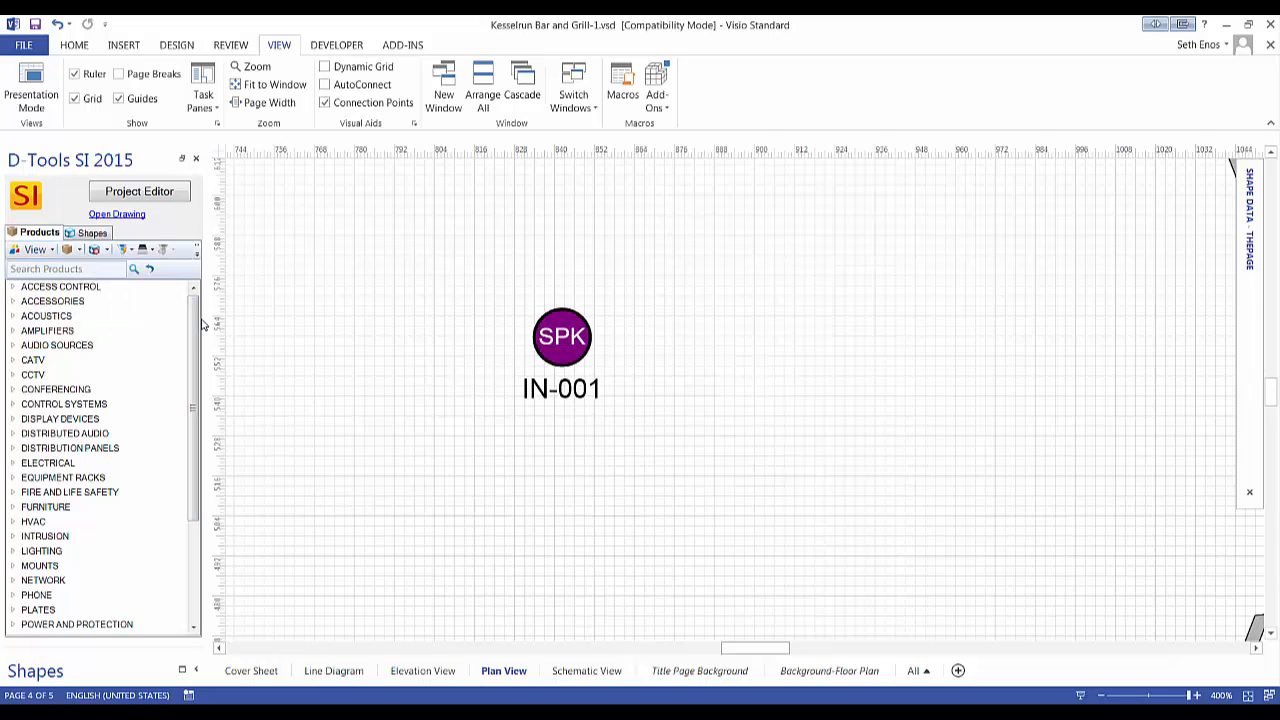
{"action": "left_click_drag", "start_coordinate": [192, 340], "coordinate": [192, 460]}
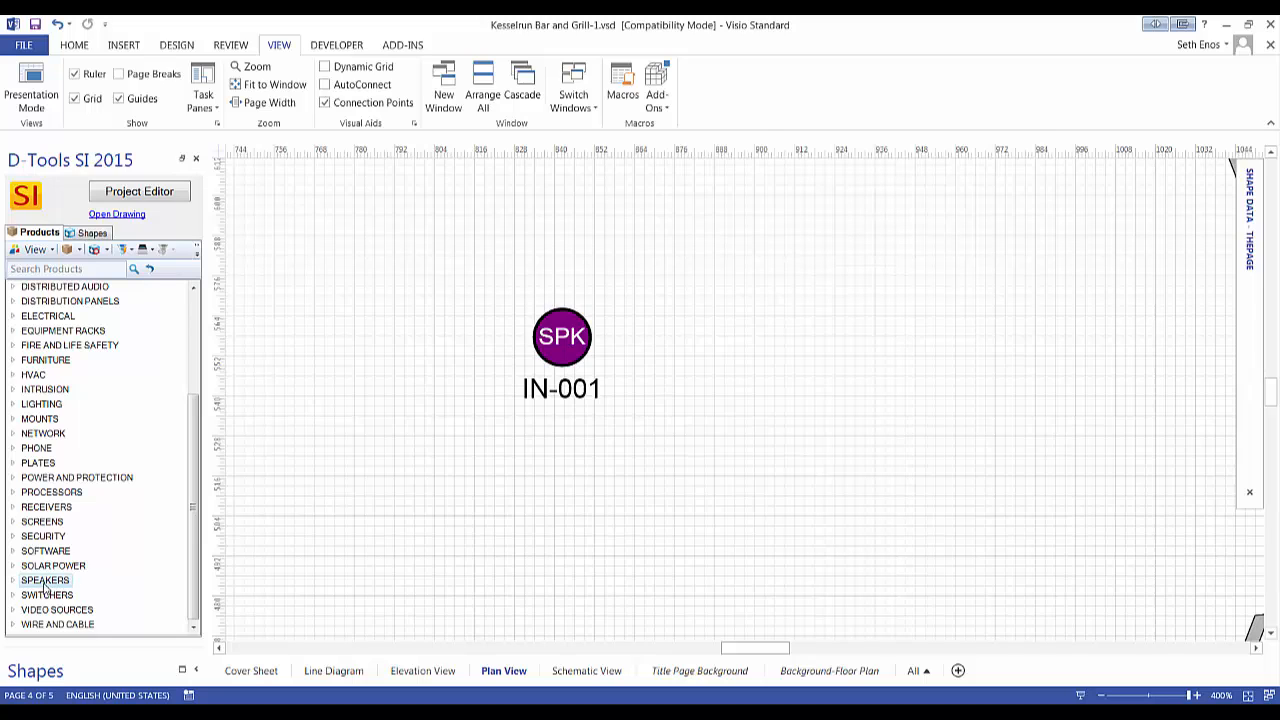
Start Shape > Assign for the SPEAKERS category.
{"action": "right_click", "coordinate": [44, 583]}
{"action": "mouse_move", "coordinate": [82, 642]}
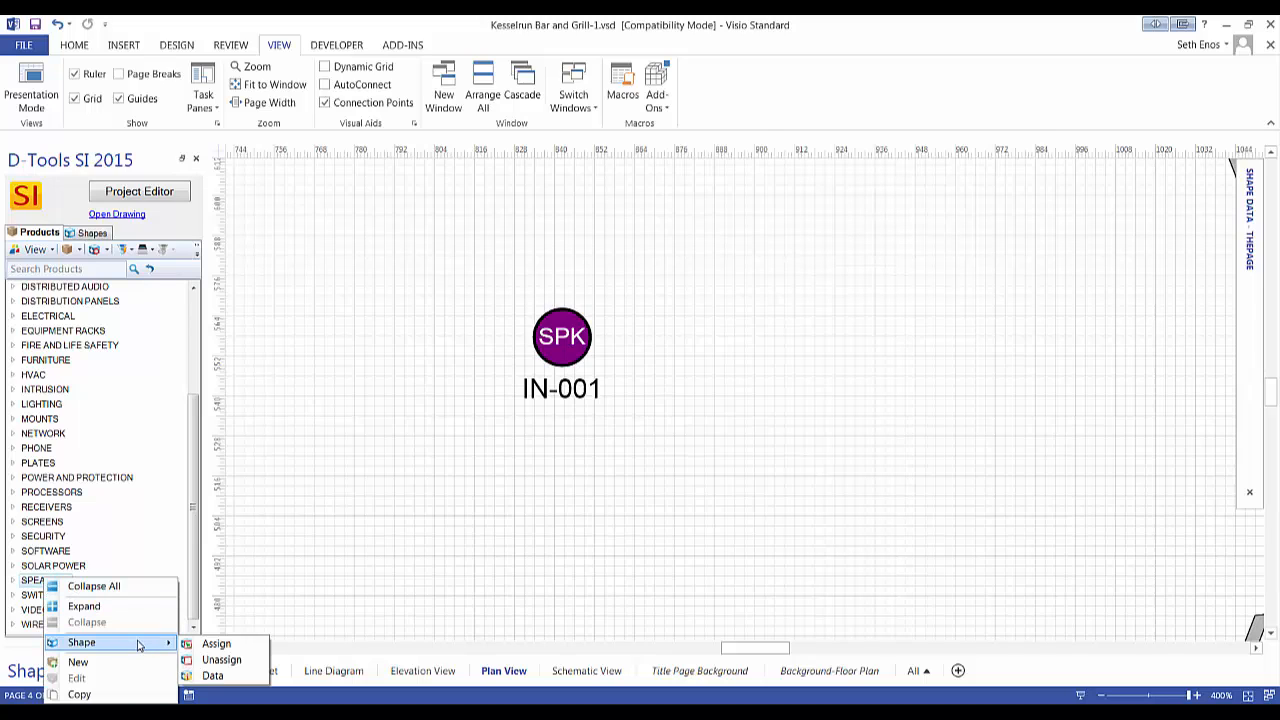
{"action": "left_click", "coordinate": [217, 644]}
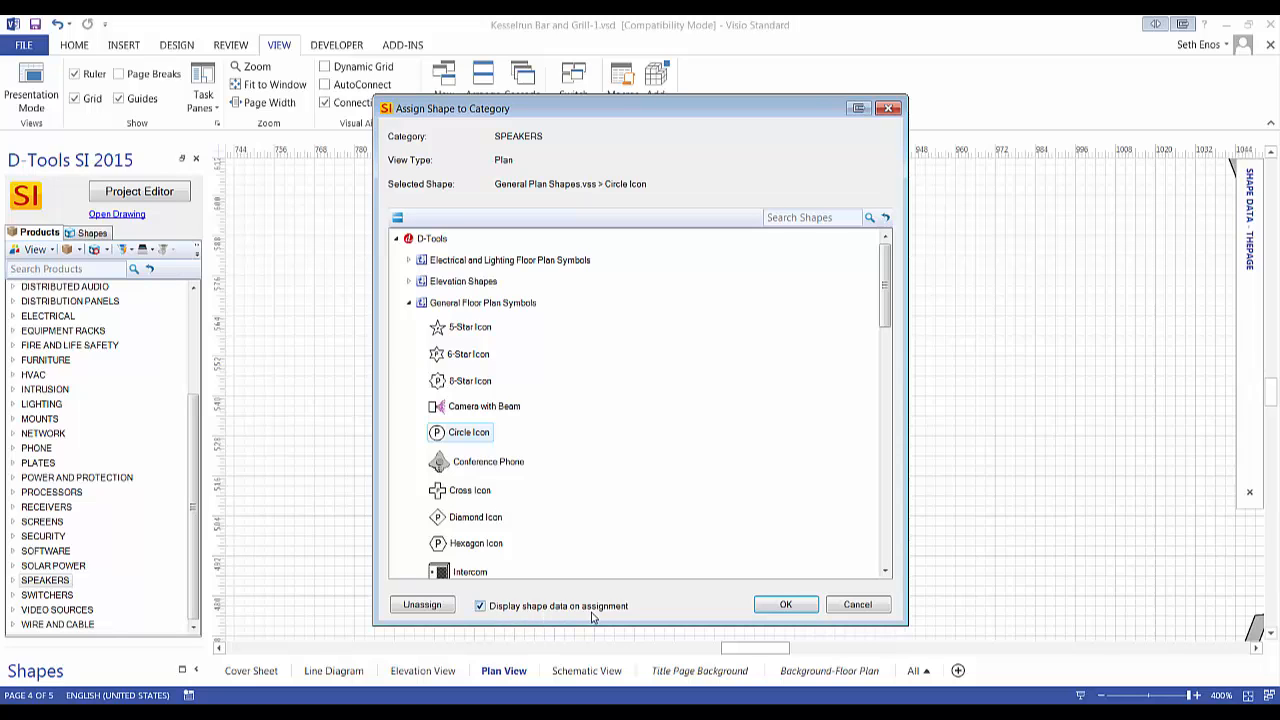
Confirm Circle Icon for SPEAKERS with purple fill and 60% icon text size.
{"action": "left_click", "coordinate": [785, 604]}
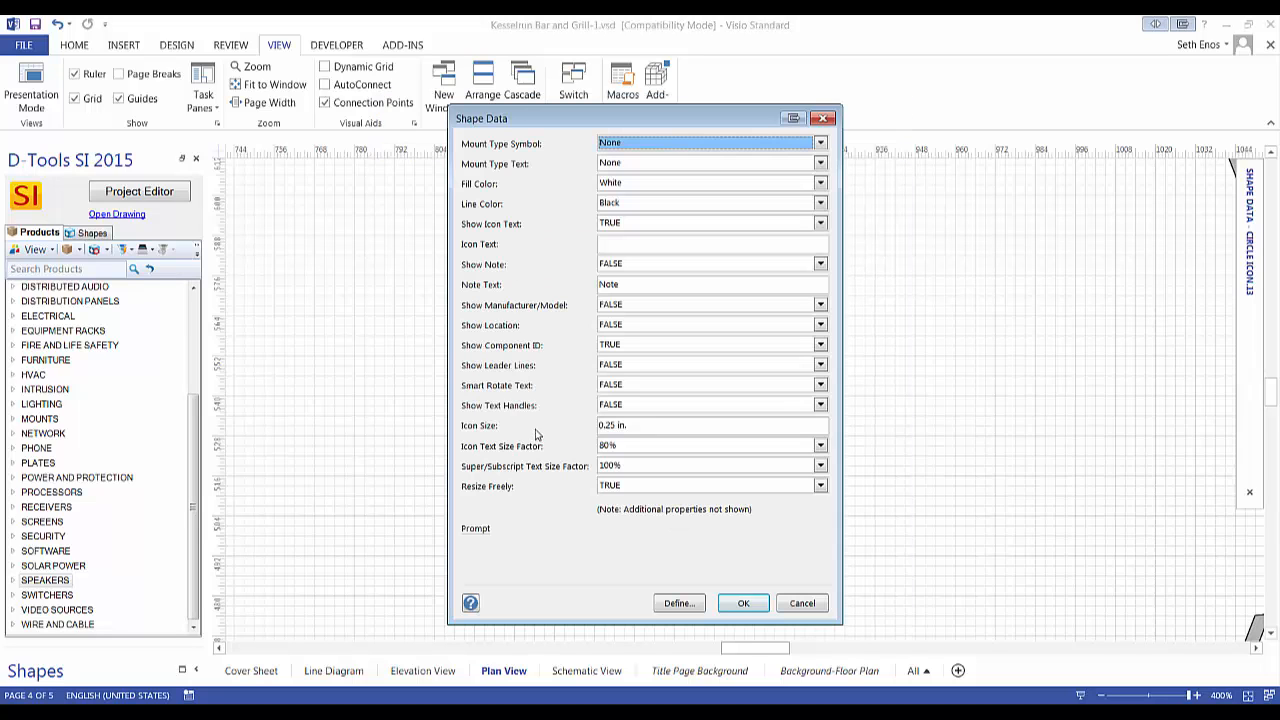
{"action": "left_click", "coordinate": [820, 183]}
{"action": "left_click", "coordinate": [660, 198]}
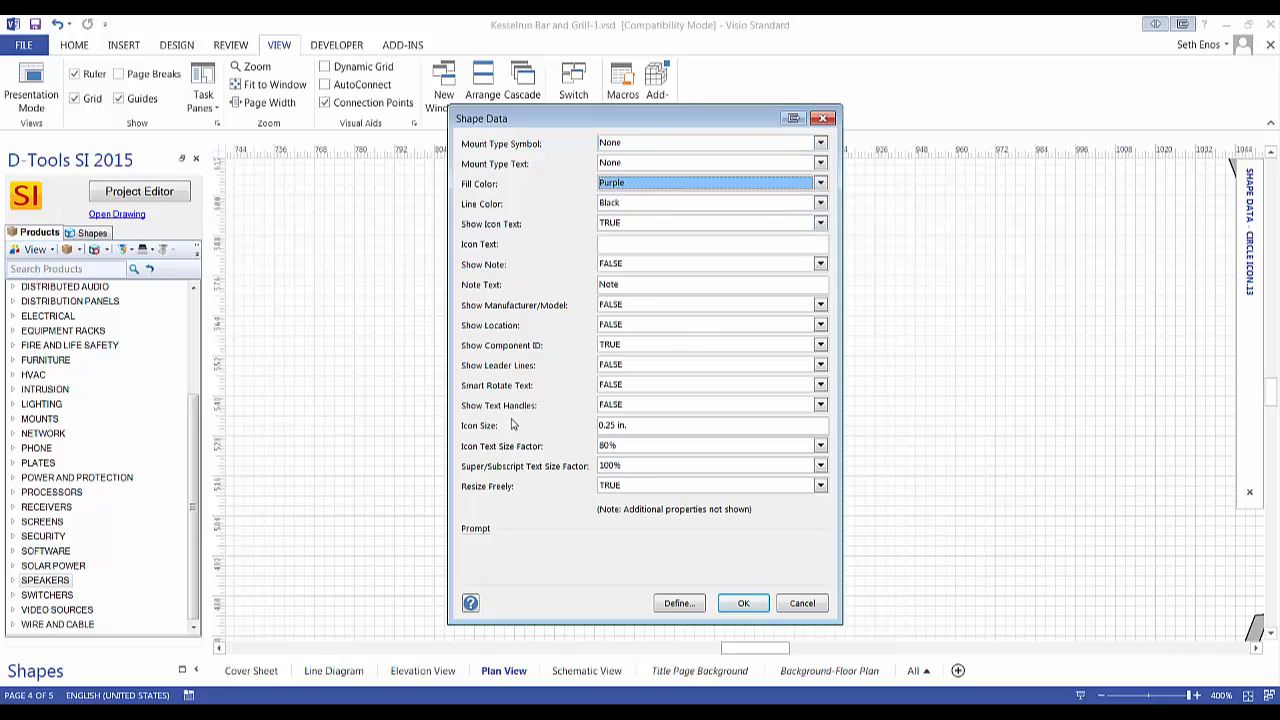
{"action": "left_click", "coordinate": [622, 446]}
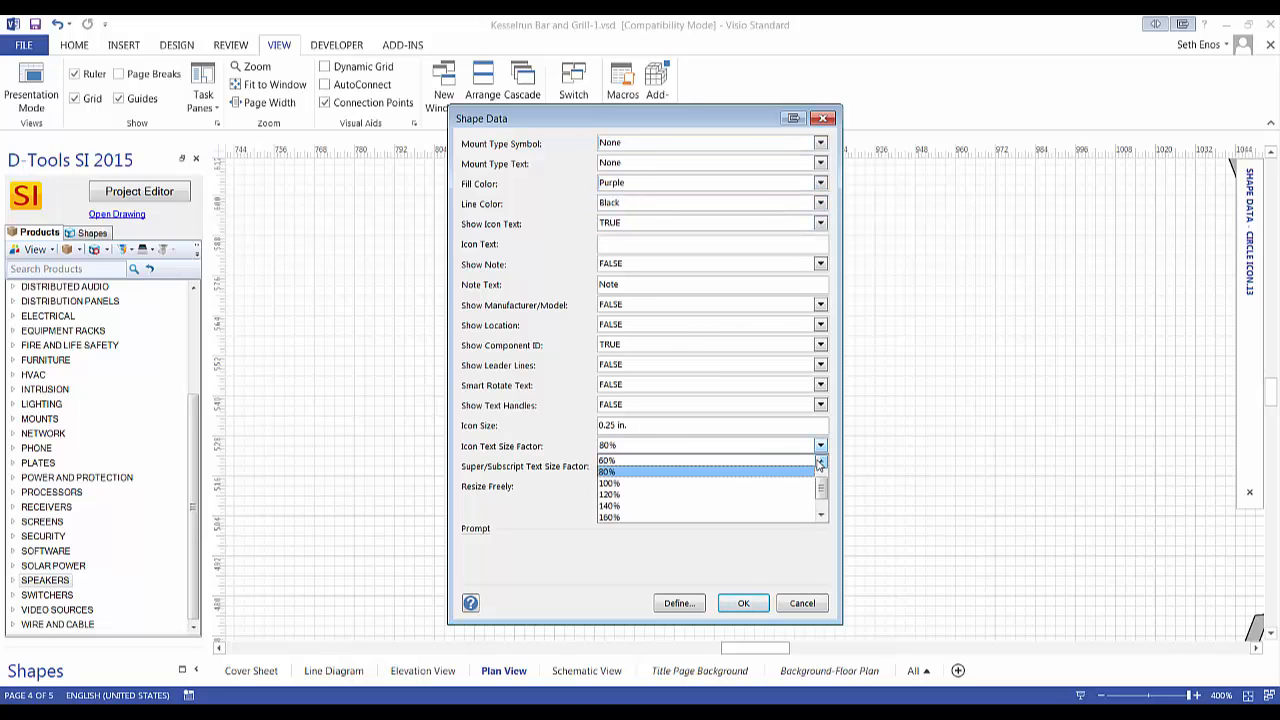
{"action": "left_click", "coordinate": [636, 461]}
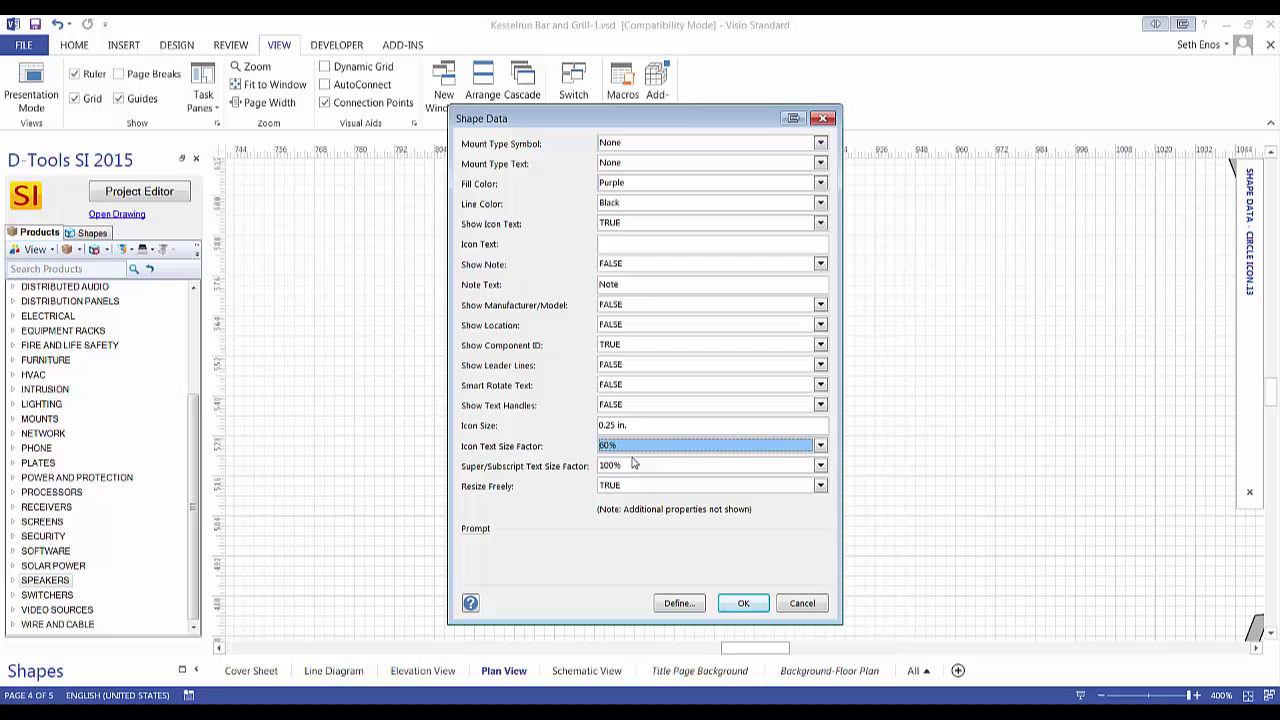
{"action": "left_click", "coordinate": [745, 604]}
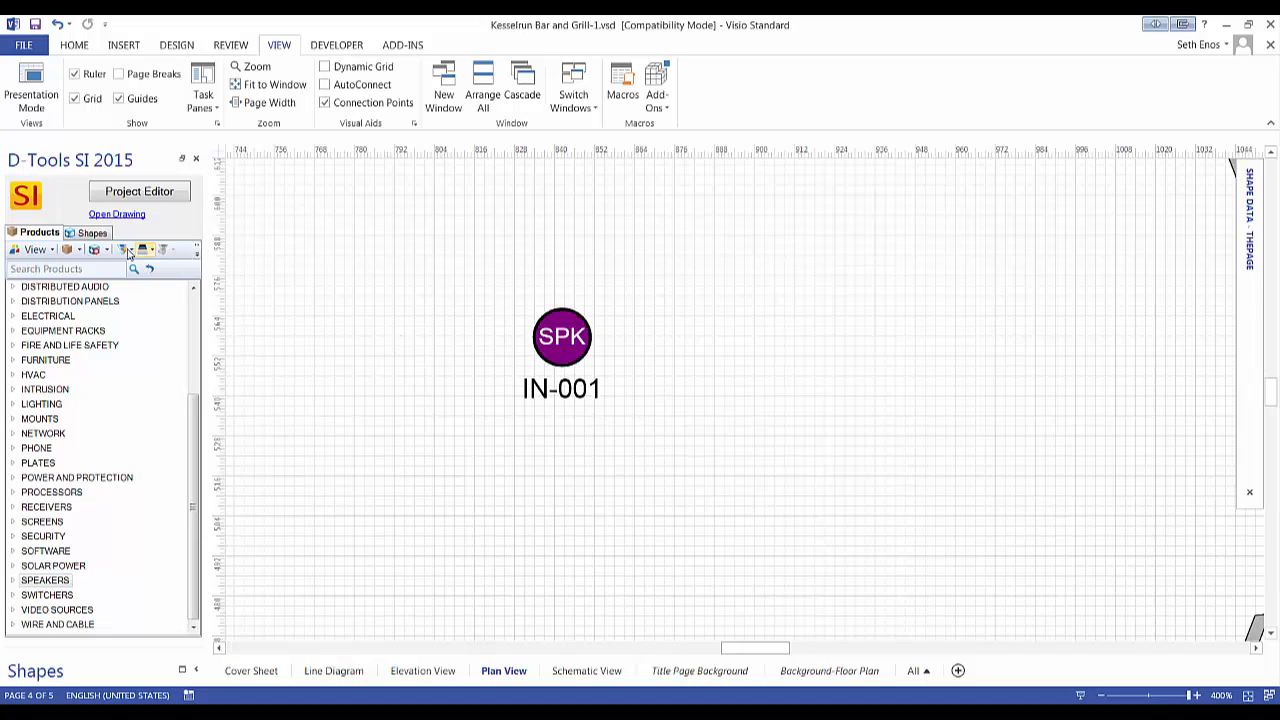
Browse the shape stencils, including J-STD-710 annunciation symbols and General Floor Plan Symbols.
{"action": "left_click", "coordinate": [92, 232]}
{"action": "left_click", "coordinate": [25, 268]}
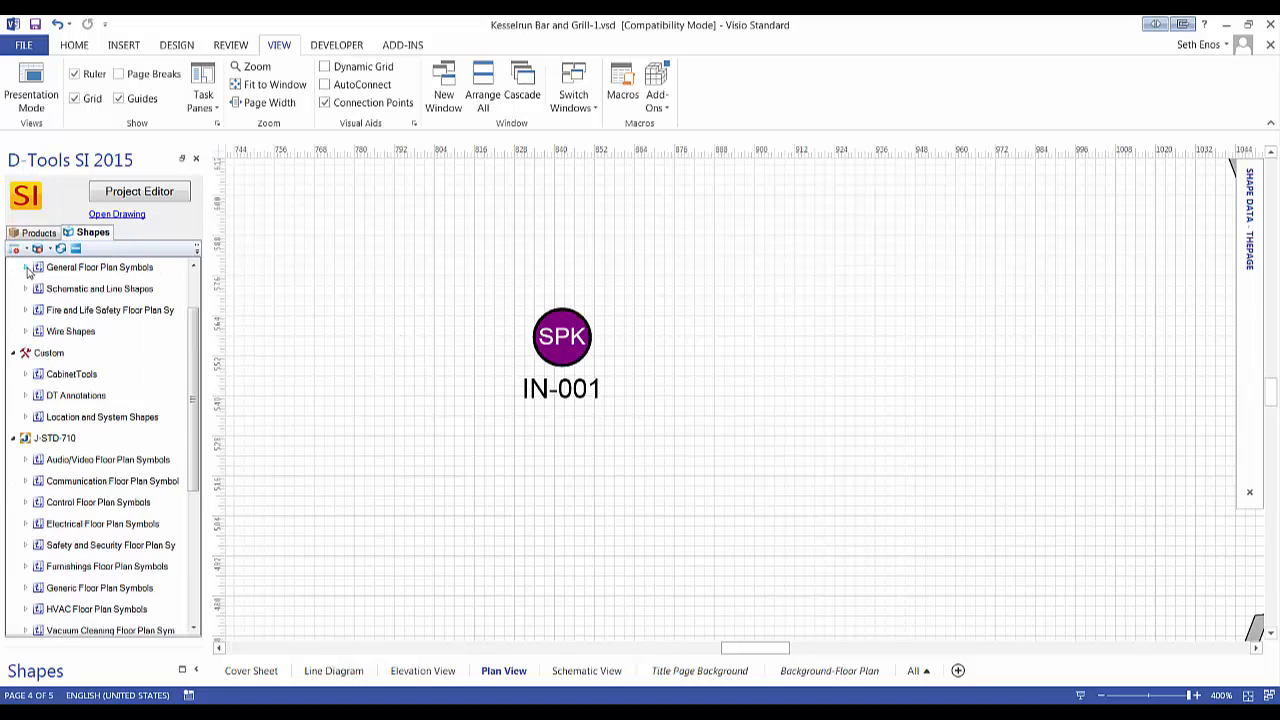
{"action": "left_click_drag", "start_coordinate": [190, 350], "coordinate": [190, 290]}
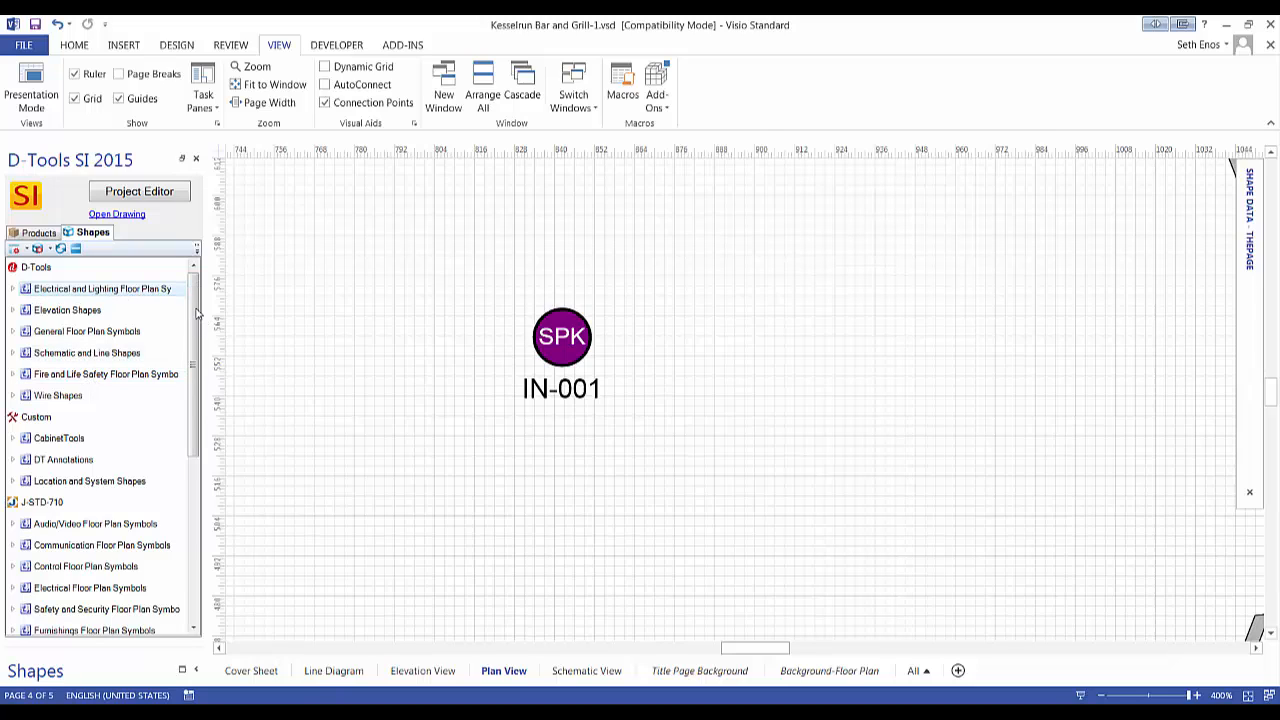
{"action": "left_click_drag", "start_coordinate": [197, 315], "coordinate": [197, 380]}
{"action": "left_click", "coordinate": [52, 338]}
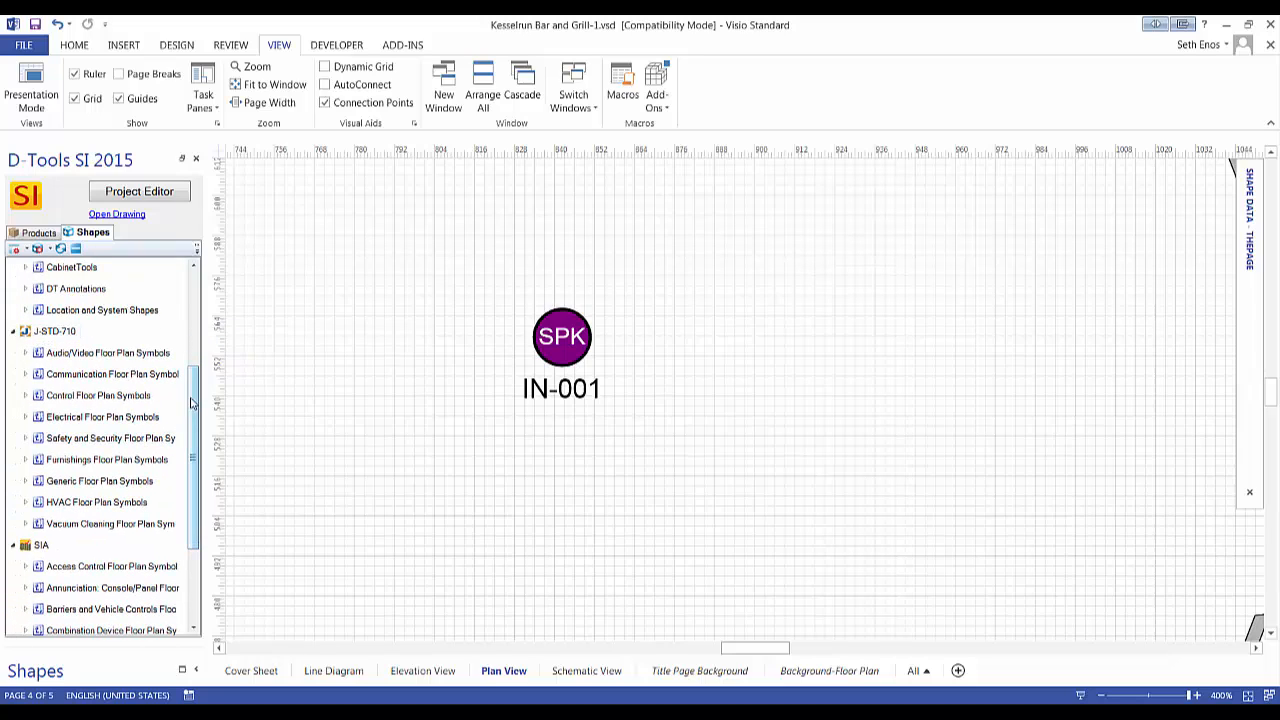
{"action": "scroll", "coordinate": [120, 440], "scroll_direction": "down", "scroll_amount": 3}
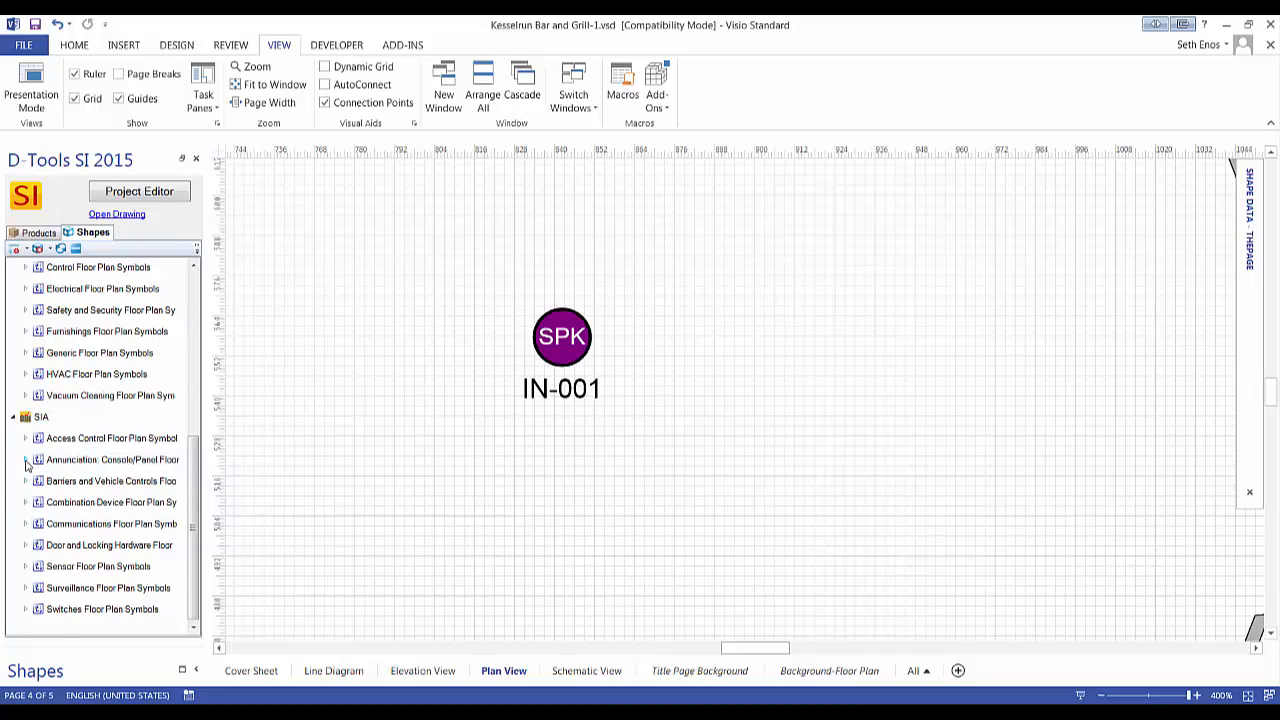
{"action": "left_click", "coordinate": [26, 460]}
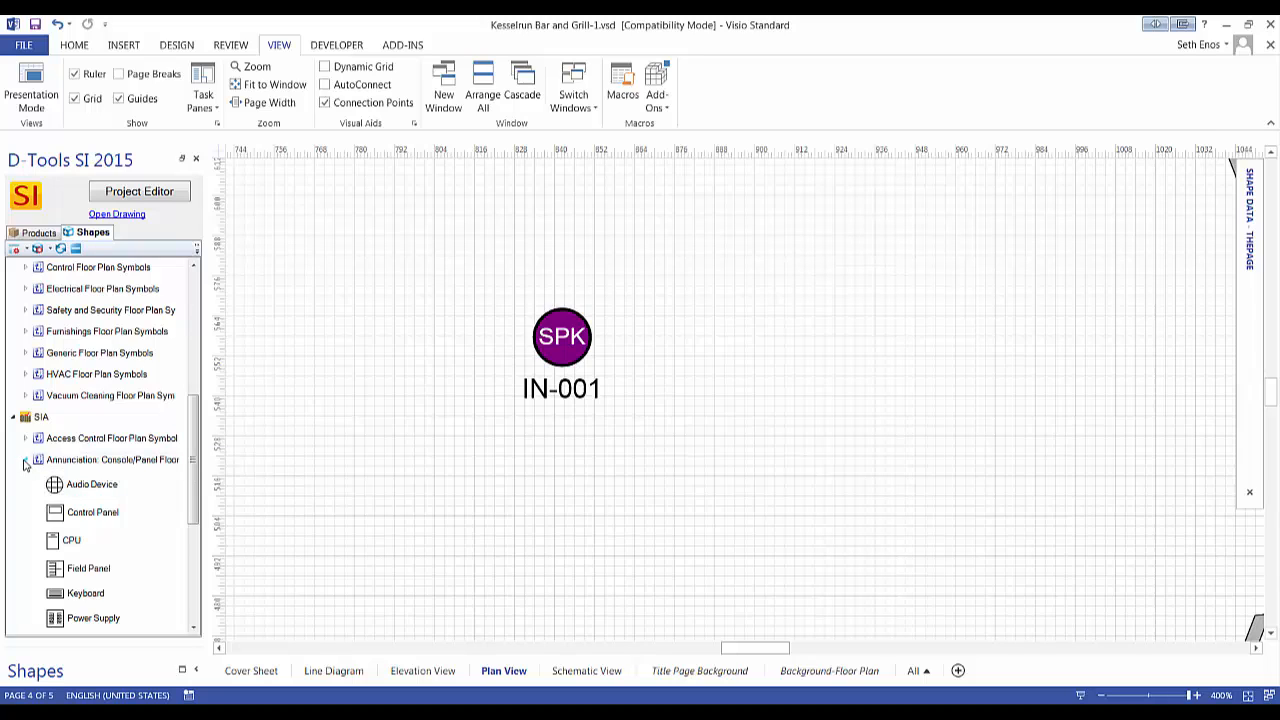
{"action": "left_click", "coordinate": [26, 460]}
{"action": "scroll", "coordinate": [100, 450], "scroll_direction": "up", "scroll_amount": 5}
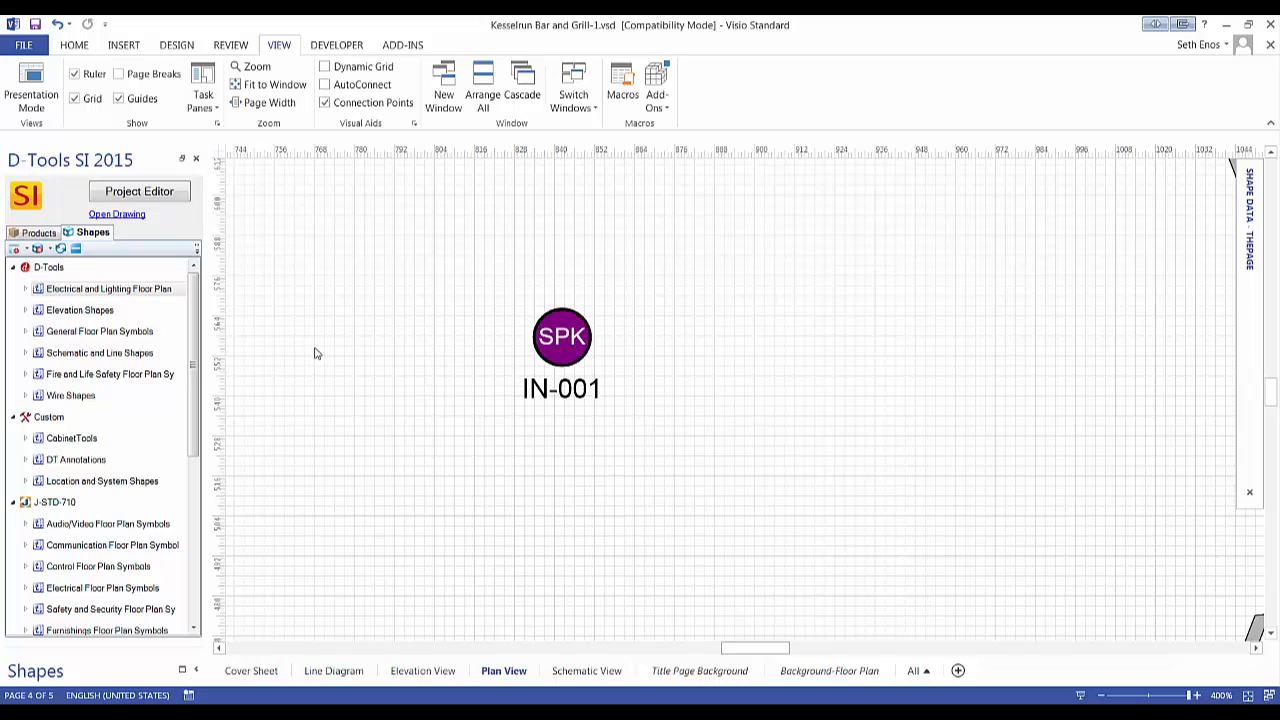
{"action": "left_click", "coordinate": [99, 332]}
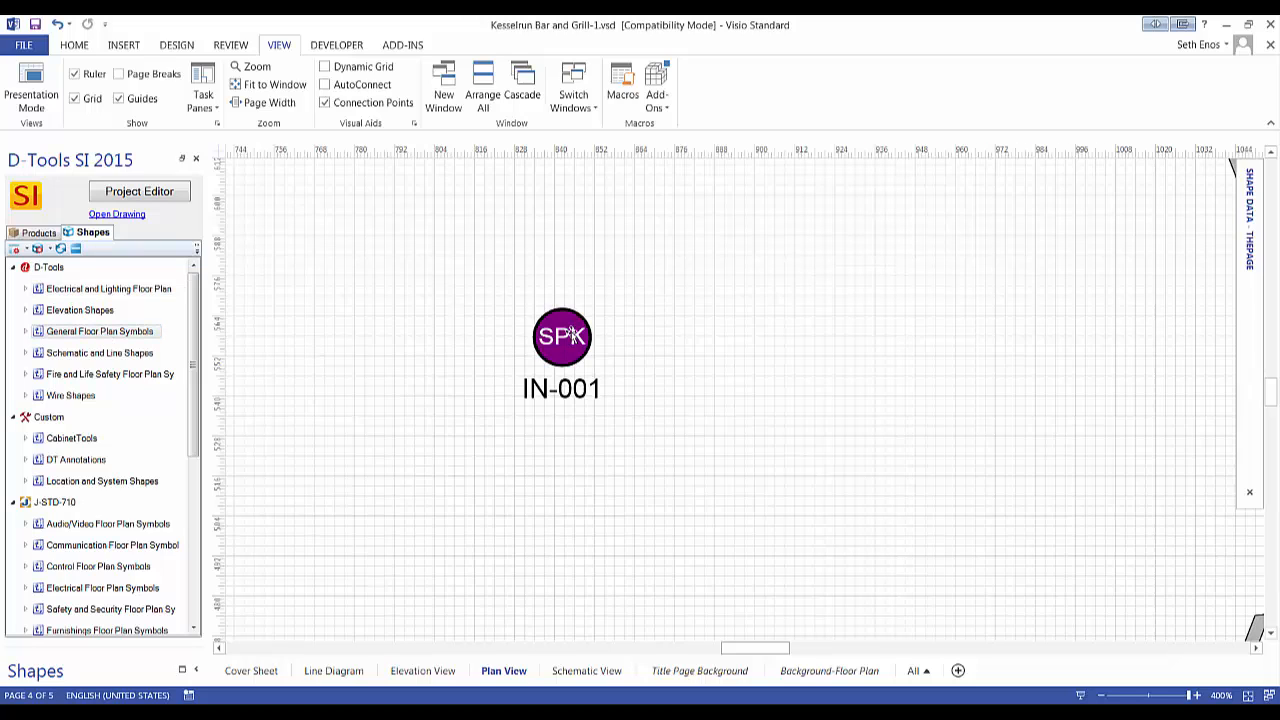
Nudge the SPK IN-001 symbol slightly lower and return to the product list.
{"action": "left_click_drag", "start_coordinate": [562, 336], "coordinate": [572, 352]}
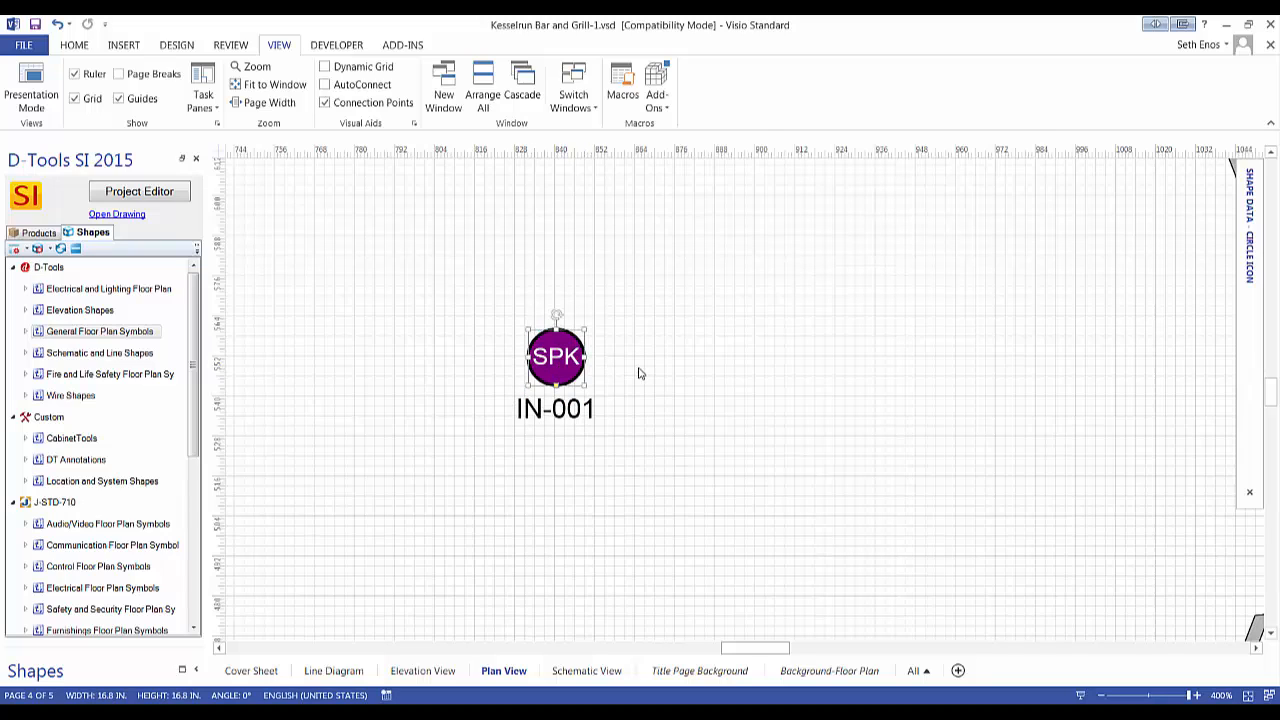
{"action": "left_click", "coordinate": [38, 232]}
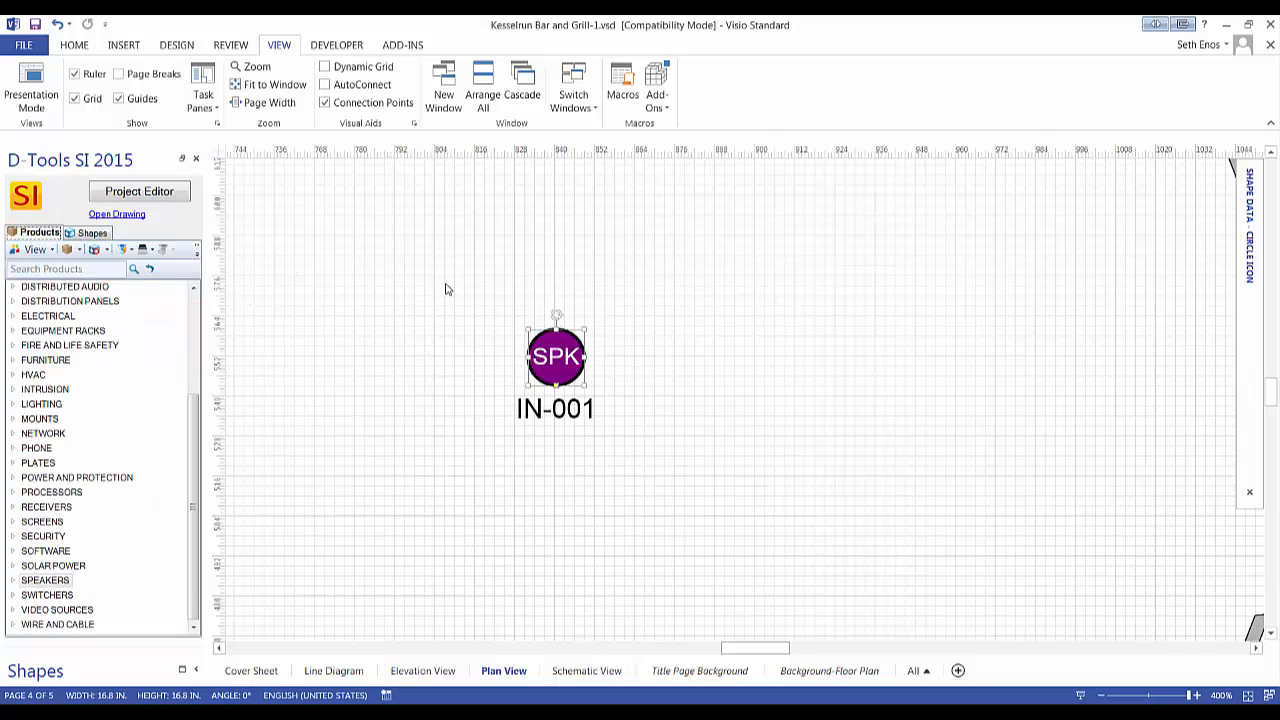
Drag the Global Vision Ltd 14-2C-PSH-WHT wire from the Project Editor onto the plan as AUD-002.
{"action": "left_click", "coordinate": [140, 192]}
{"action": "left_click", "coordinate": [205, 316]}
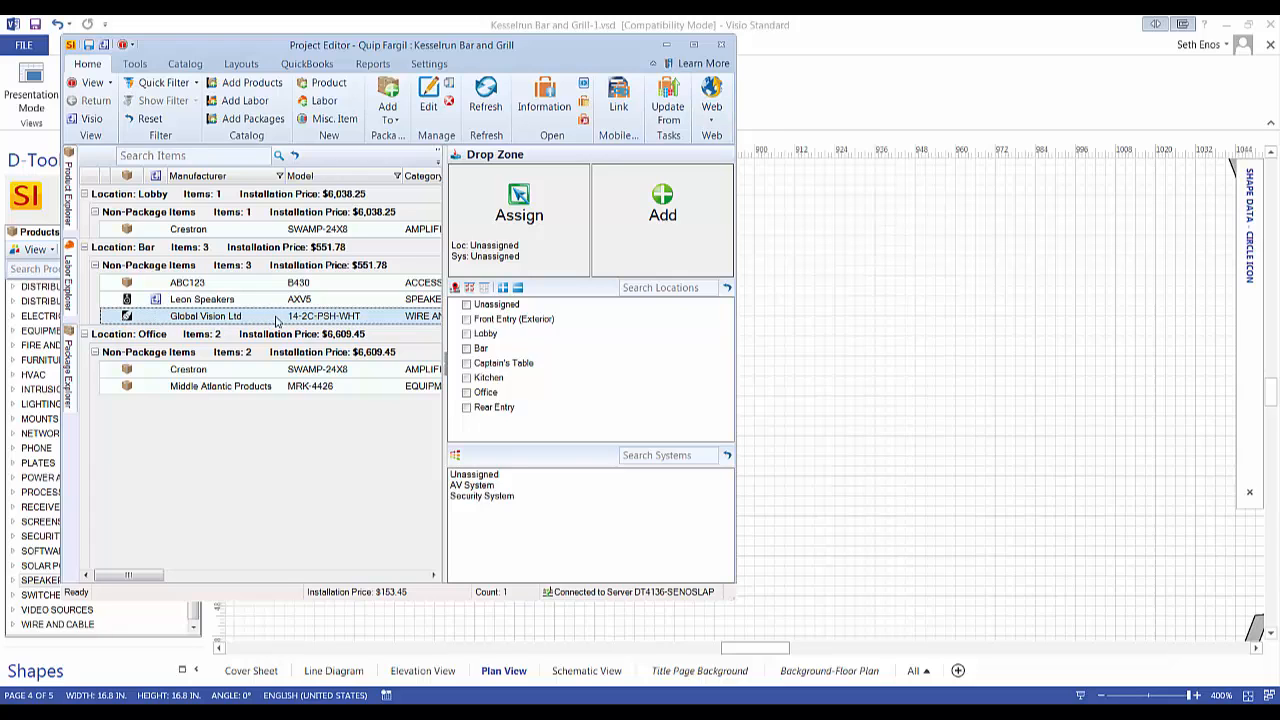
{"action": "left_click_drag", "start_coordinate": [320, 317], "coordinate": [853, 372]}
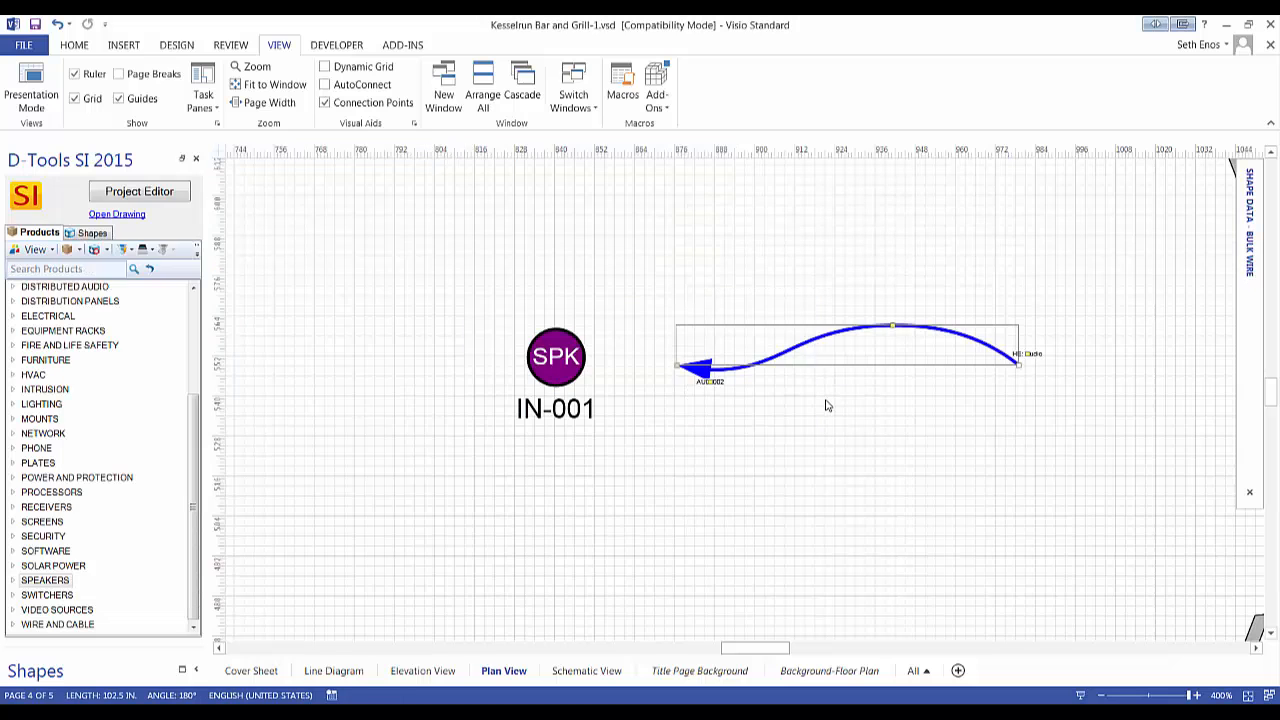
{"action": "left_click", "coordinate": [826, 405]}
{"action": "scroll", "coordinate": [866, 360], "scroll_direction": "up", "scroll_amount": 2, "text": "ctrl"}
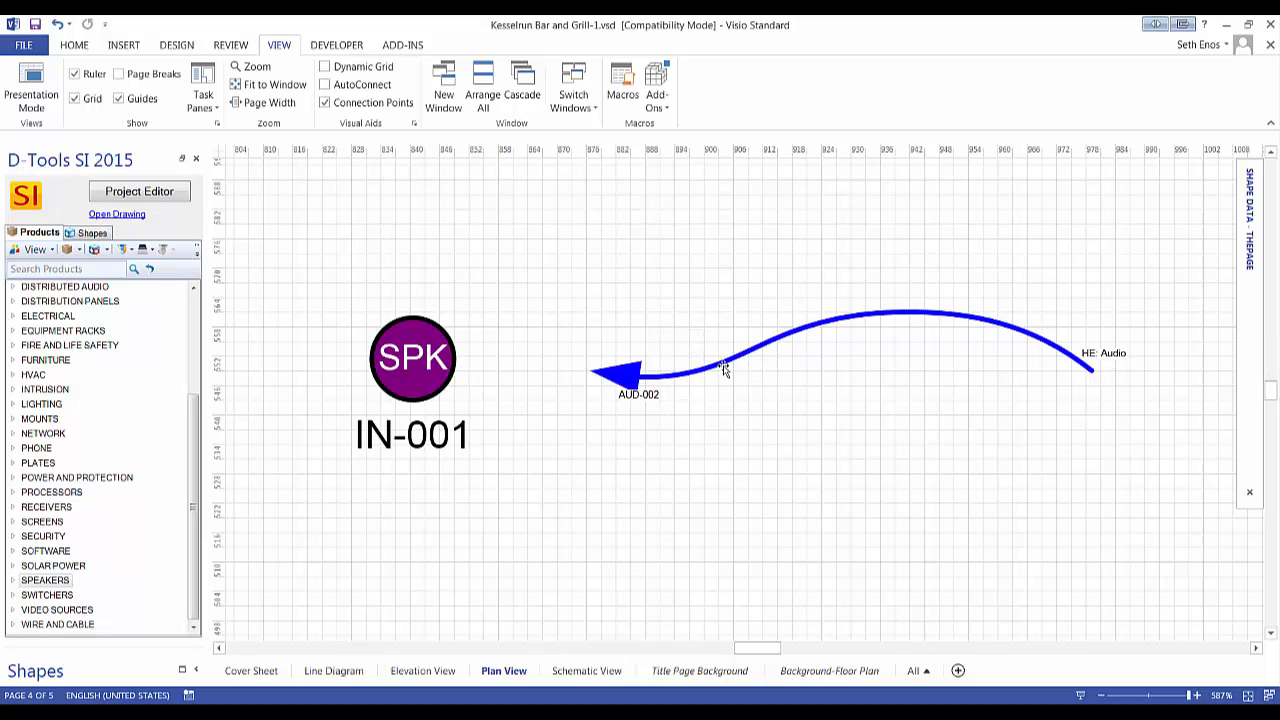
Move the AUD-002 wire up and left toward the SPK IN-001 symbol.
{"action": "left_click", "coordinate": [752, 362]}
{"action": "left_click_drag", "start_coordinate": [752, 352], "coordinate": [708, 308]}
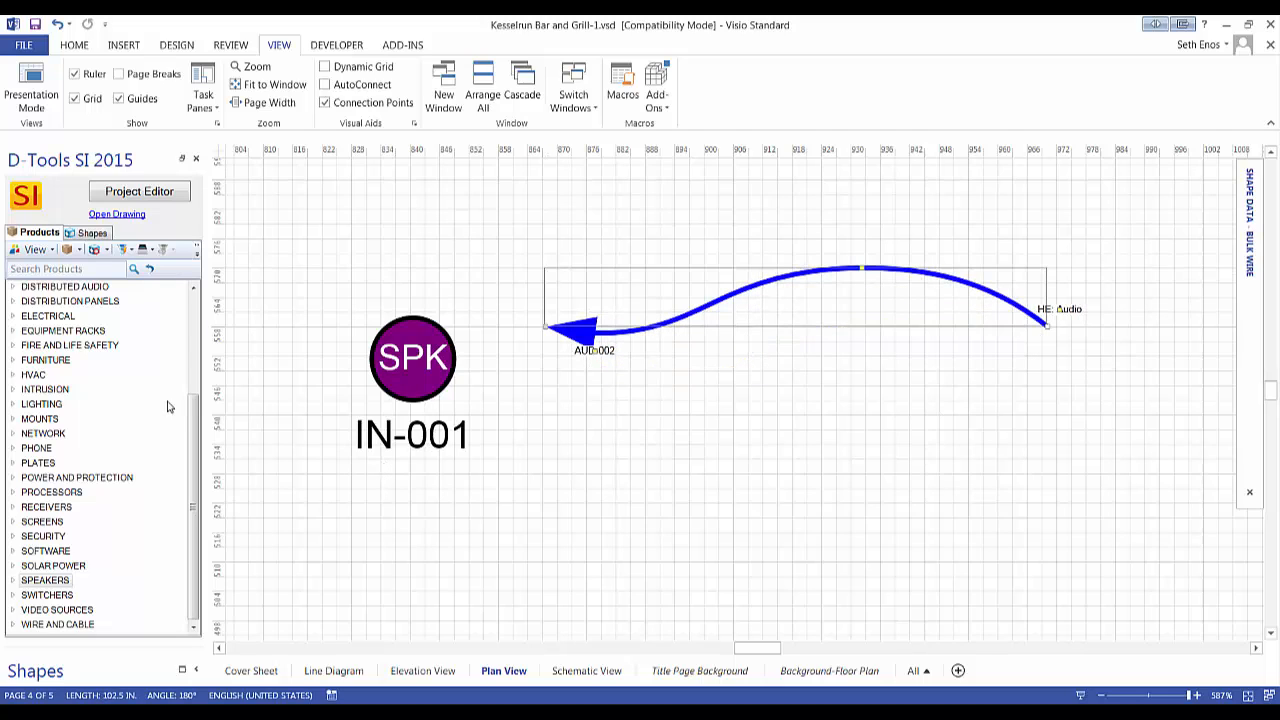
{"action": "right_click", "coordinate": [57, 624]}
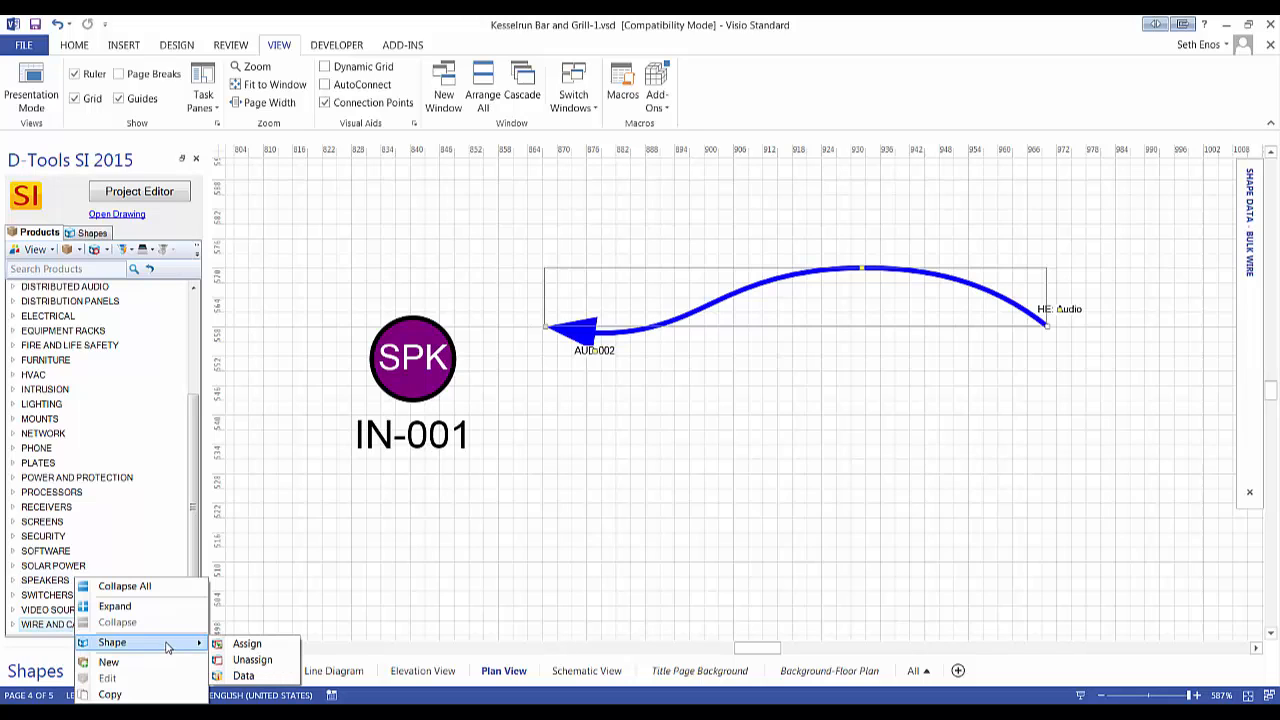
Show the bulk wire shapes under the Wire Shapes stencil.
{"action": "mouse_move", "coordinate": [112, 642]}
{"action": "left_click", "coordinate": [91, 233]}
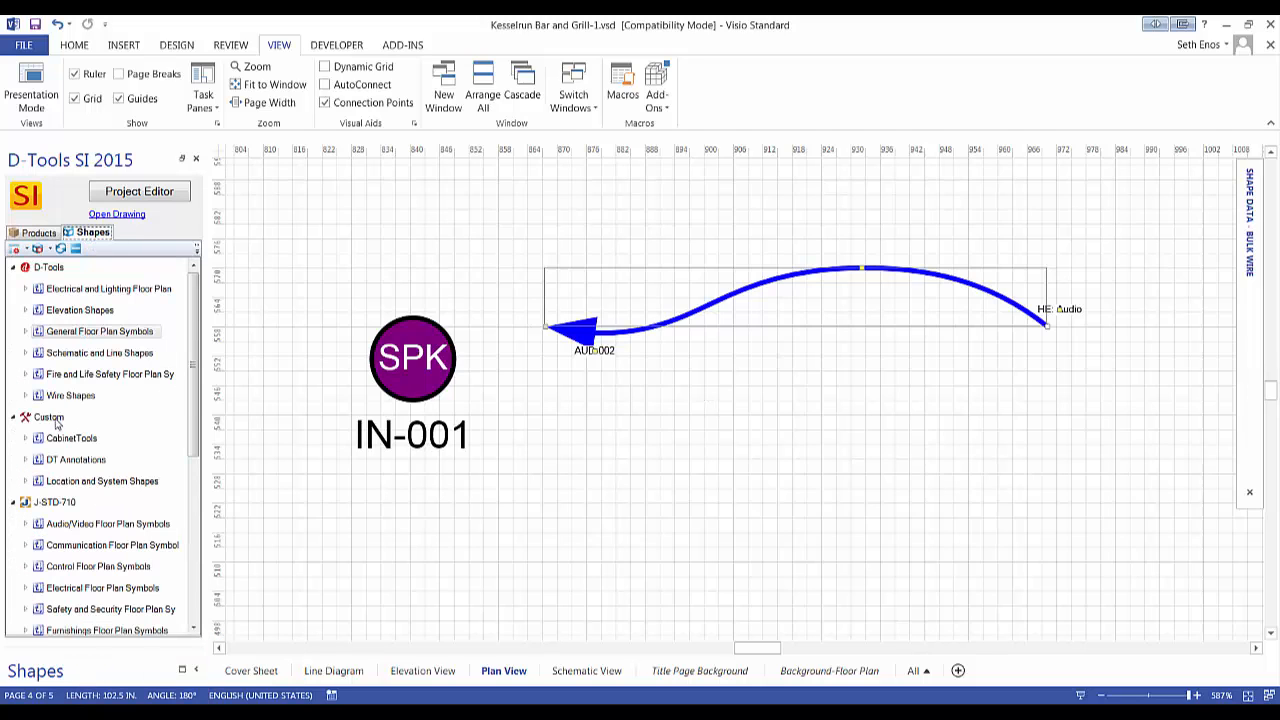
{"action": "left_click", "coordinate": [27, 396]}
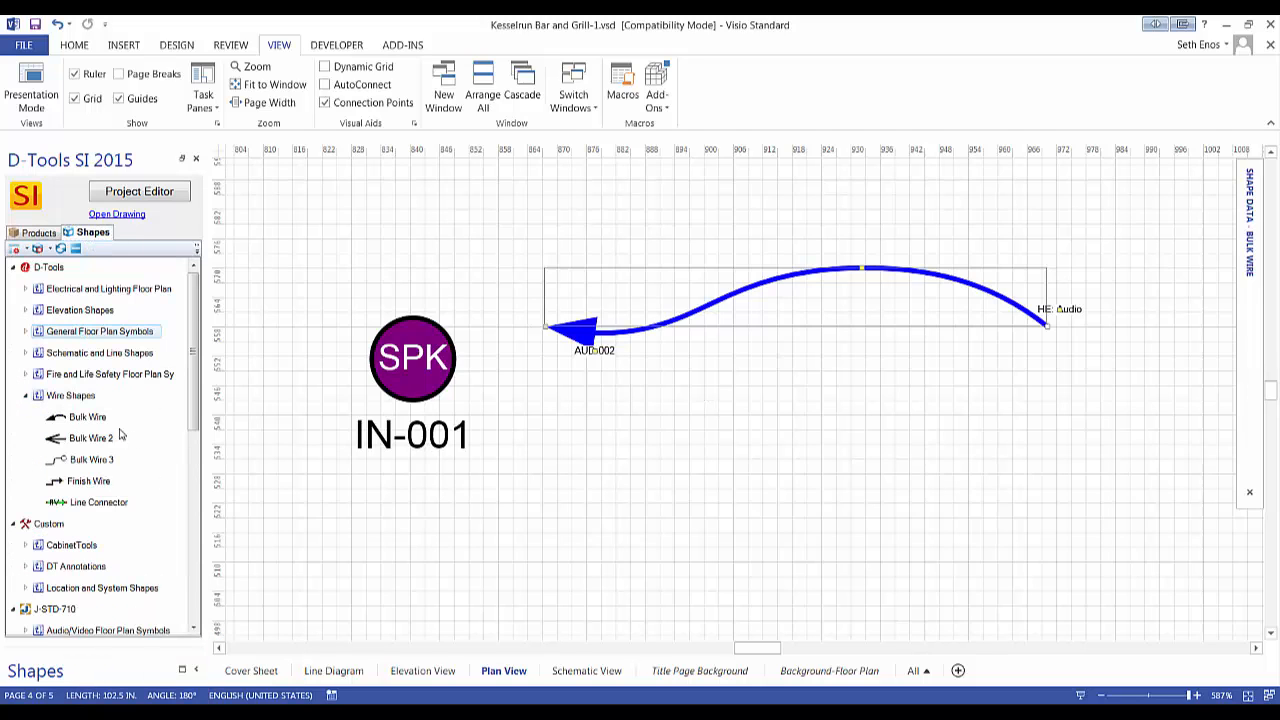
{"action": "left_click", "coordinate": [88, 417]}
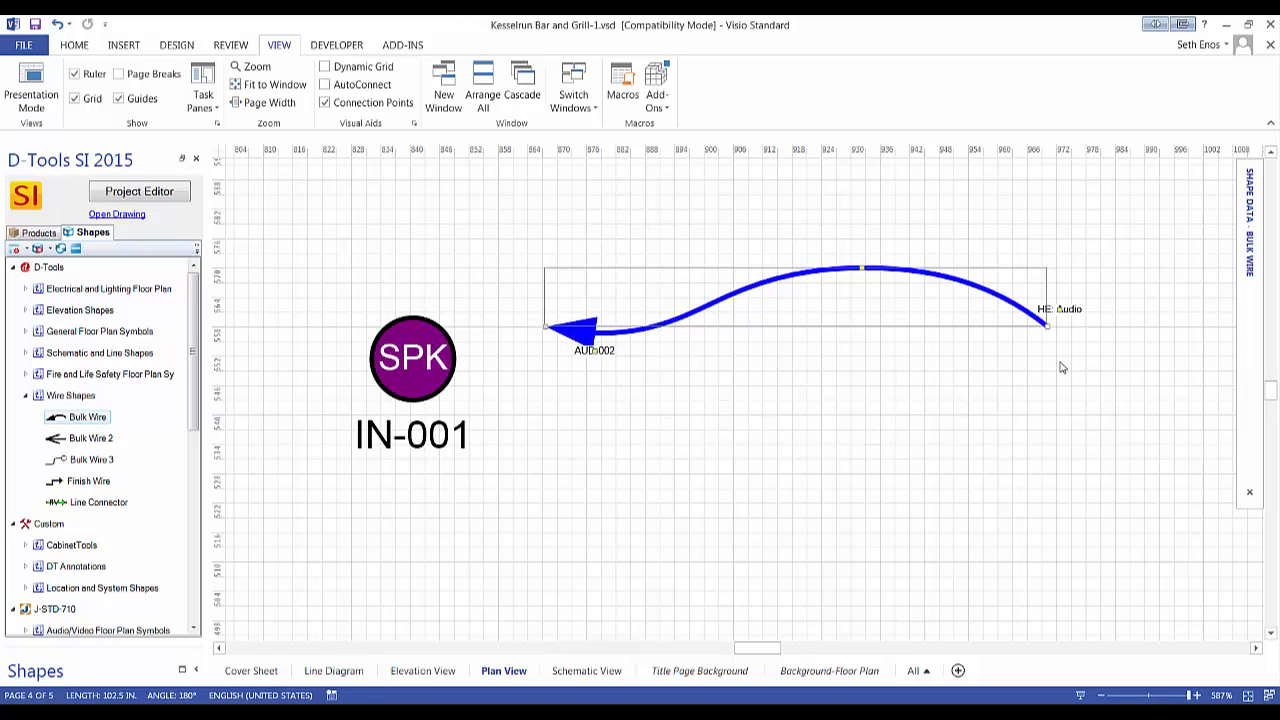
Bring up the Edit Product window for the AUD-002 wire.
{"action": "left_click", "coordinate": [1082, 338]}
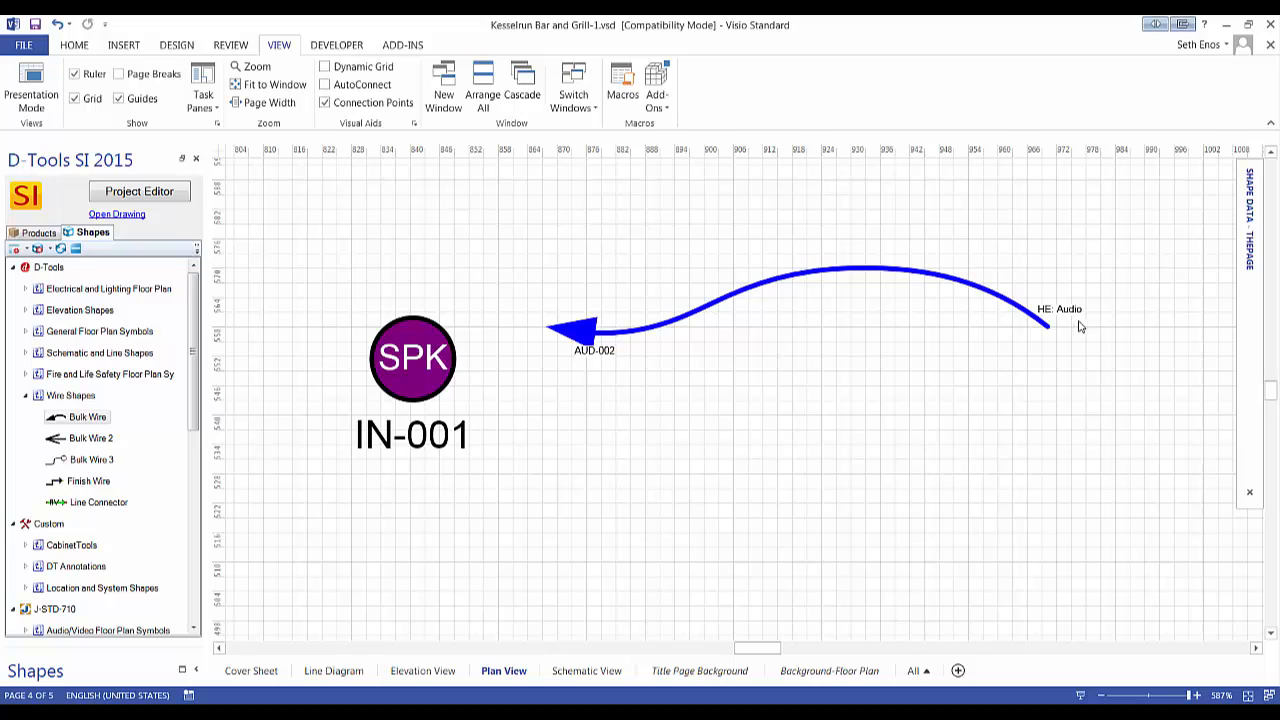
{"action": "double_click", "coordinate": [775, 288]}
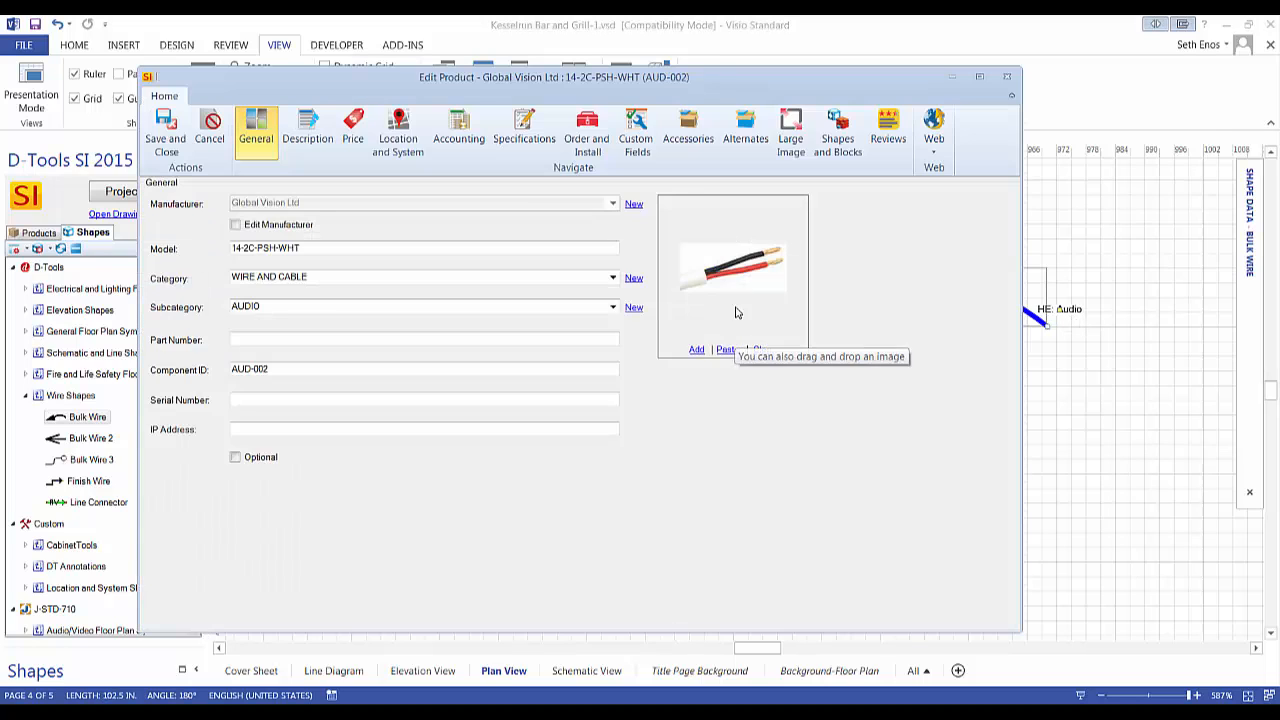
Review the wire's Specifications (100 ft, Audio head end, BANANA terminal) and close Edit Product.
{"action": "left_click", "coordinate": [524, 138]}
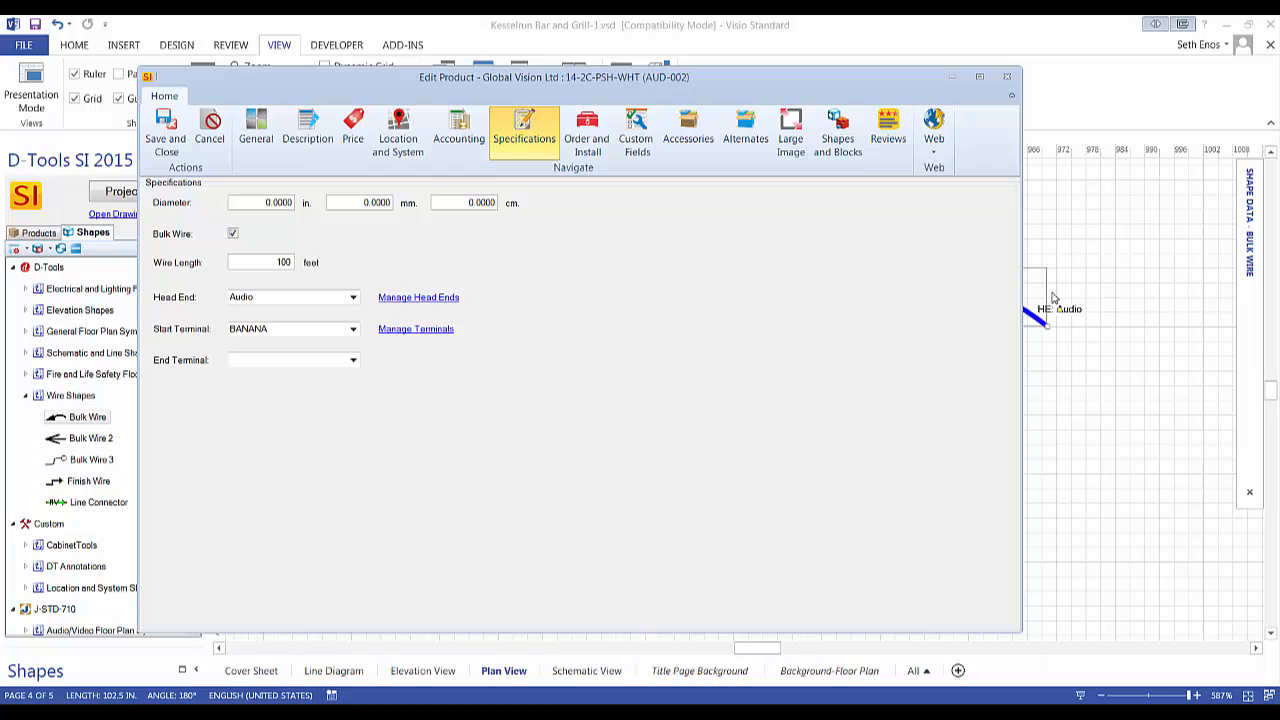
{"action": "left_click", "coordinate": [1007, 77]}
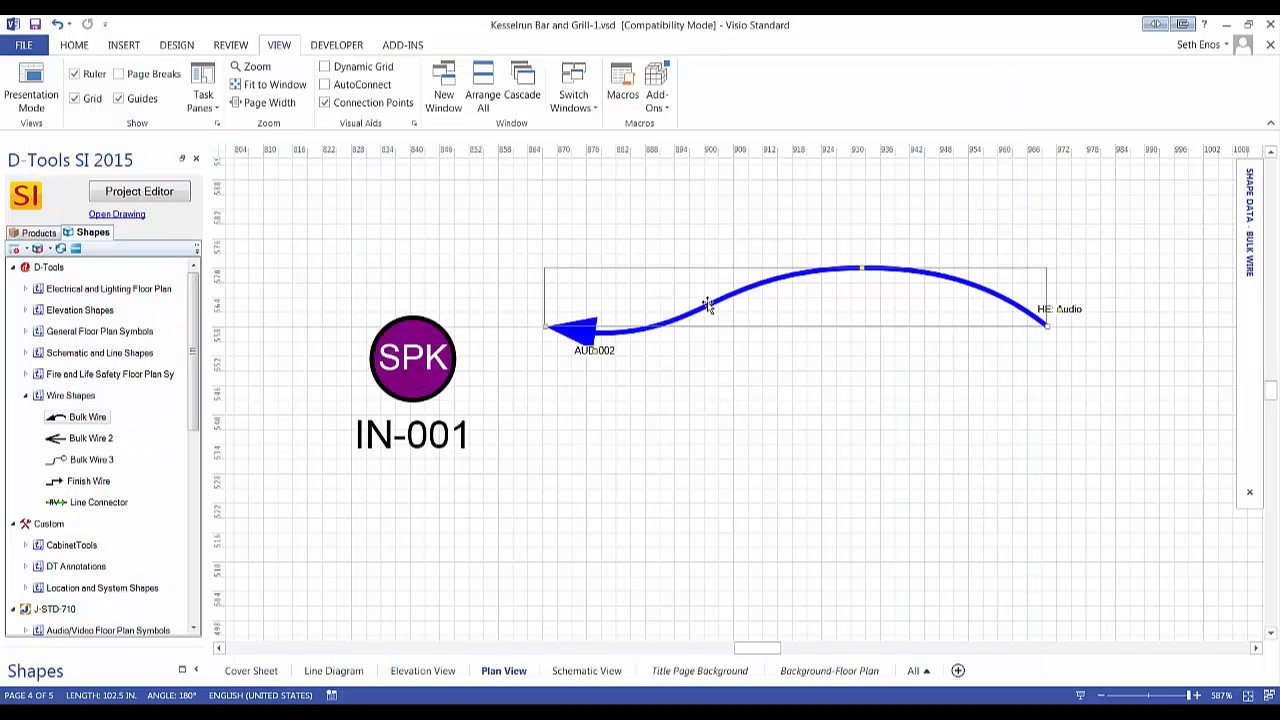
Connect the AUD-002 wire's arrow end to the SPK IN-001 speaker symbol.
{"action": "left_click_drag", "start_coordinate": [710, 316], "coordinate": [600, 345]}
{"action": "left_click_drag", "start_coordinate": [955, 358], "coordinate": [617, 238]}
{"action": "left_click", "coordinate": [614, 312]}
{"action": "scroll", "coordinate": [731, 442], "scroll_direction": "down", "scroll_amount": 3}
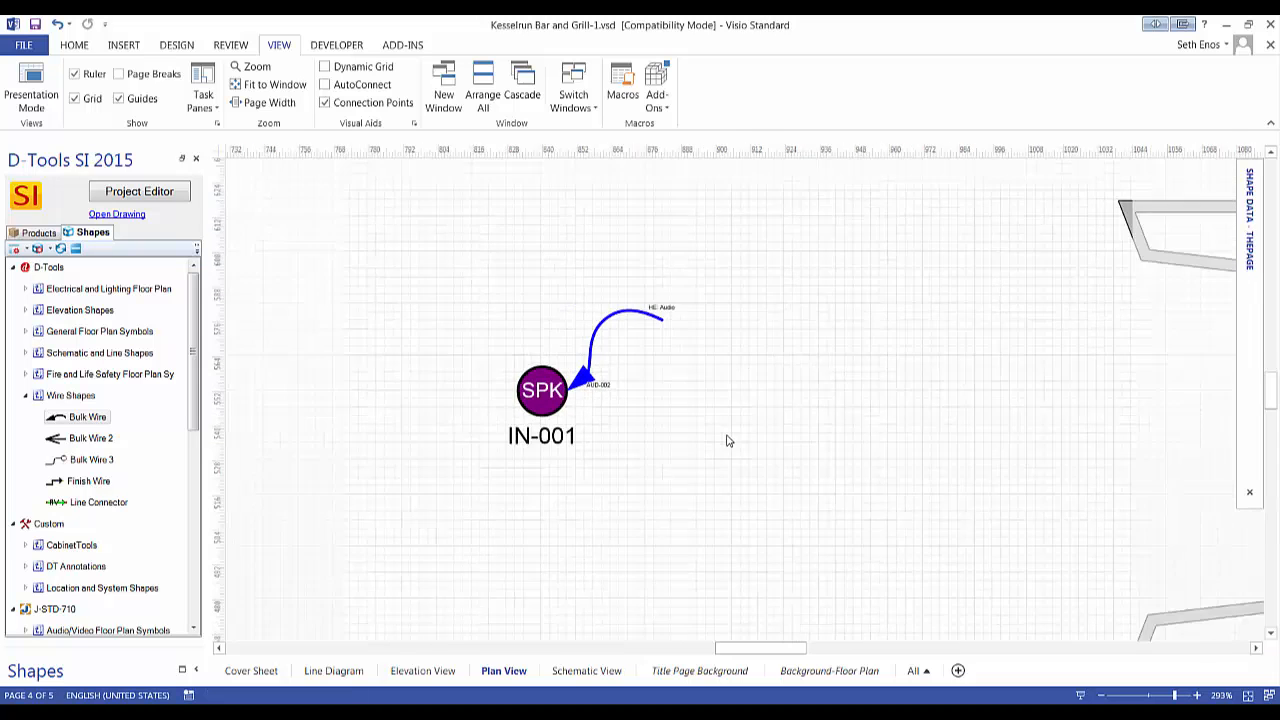
{"action": "scroll", "coordinate": [636, 435], "scroll_direction": "up", "scroll_amount": 3}
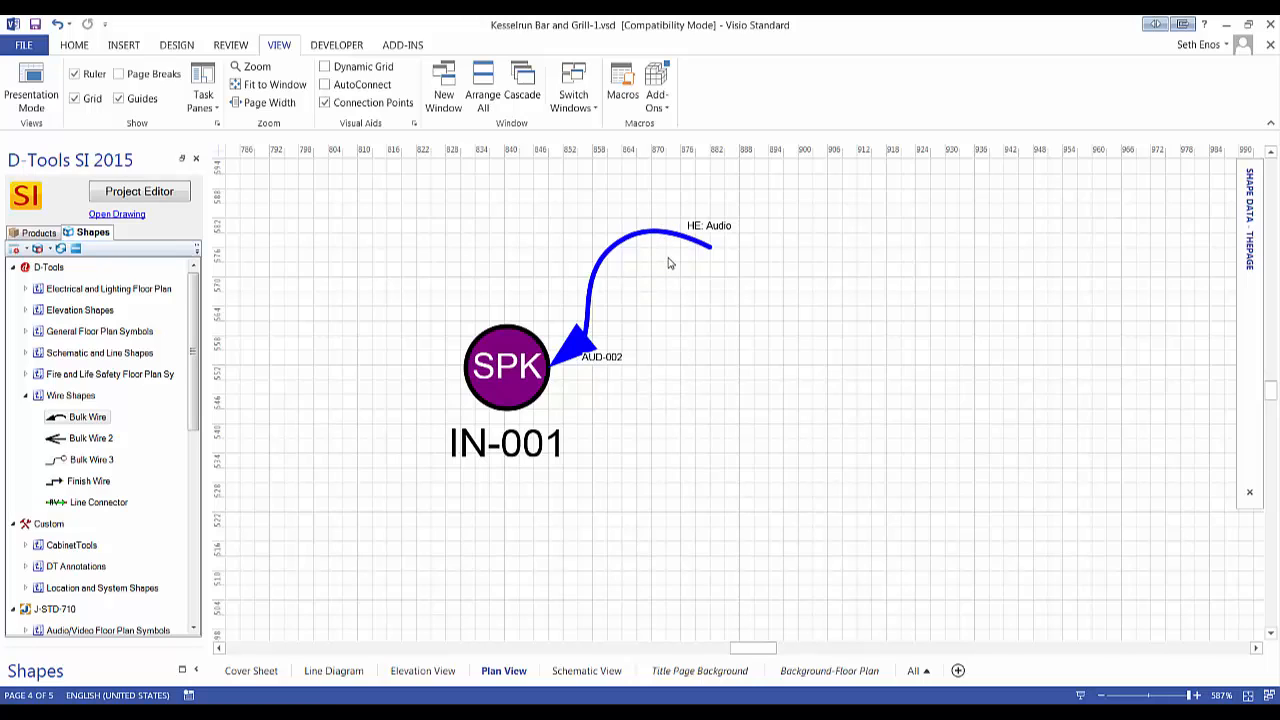
{"action": "double_click", "coordinate": [596, 268]}
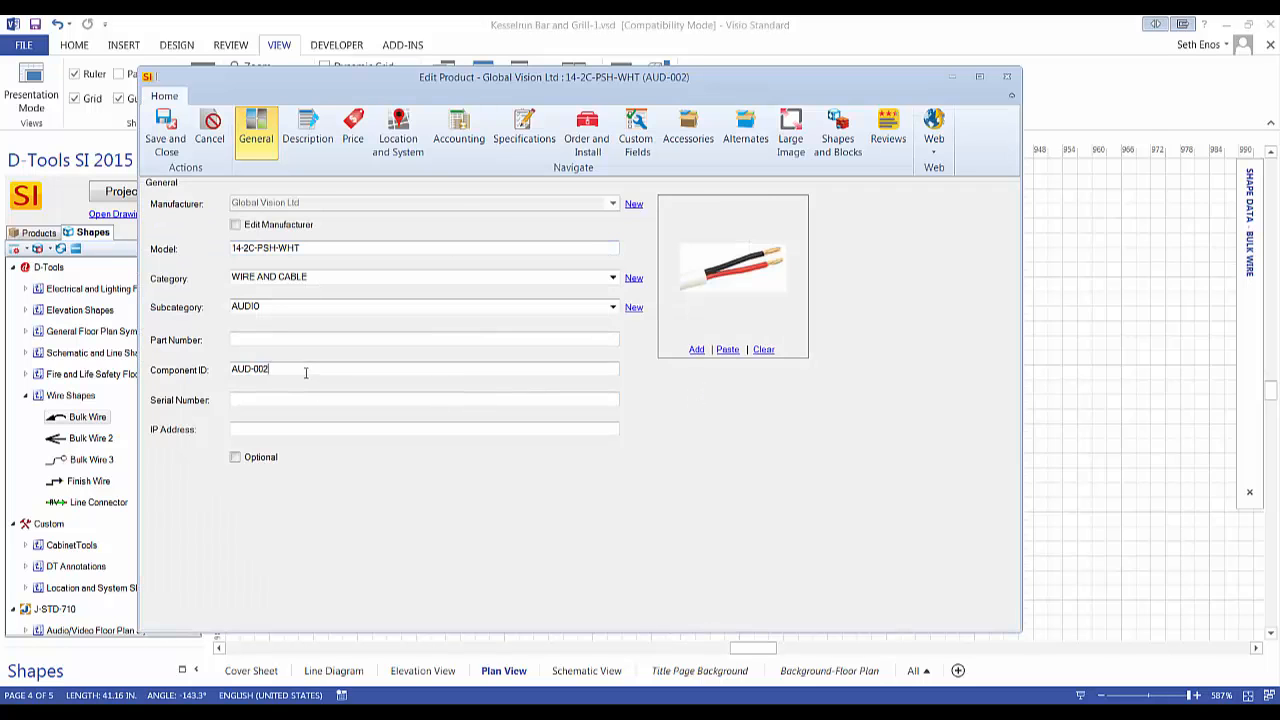
{"action": "left_click_drag", "start_coordinate": [306, 372], "coordinate": [220, 380]}
{"action": "left_click", "coordinate": [1010, 78]}
{"action": "left_click", "coordinate": [609, 383]}
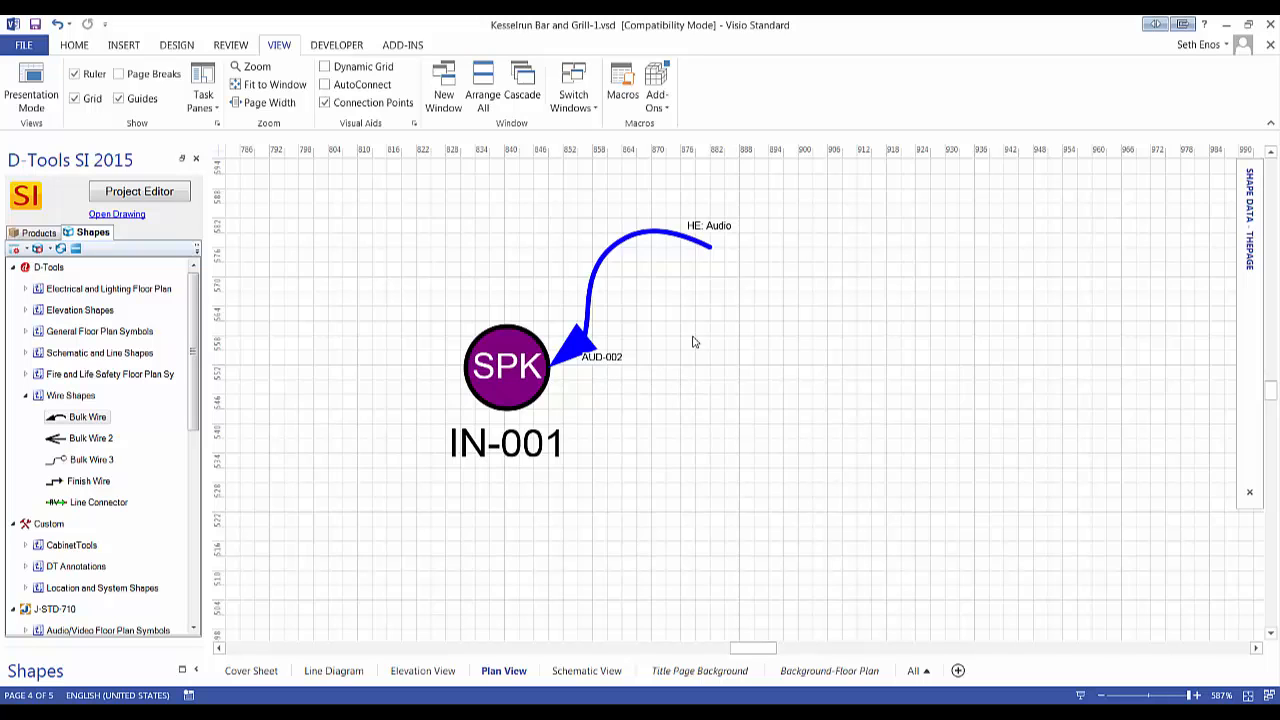
Show the Installation reports list in a maximized Project Editor.
{"action": "left_click", "coordinate": [163, 196]}
{"action": "left_click", "coordinate": [700, 42]}
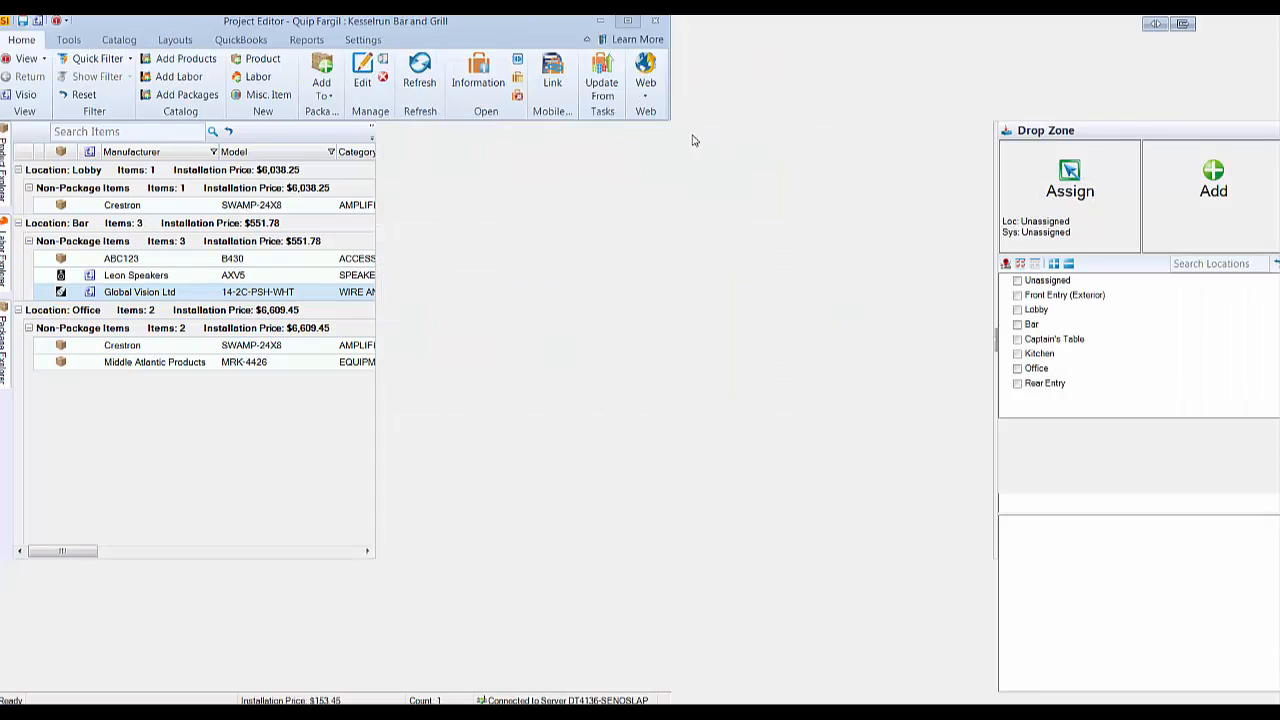
{"action": "left_click", "coordinate": [306, 39]}
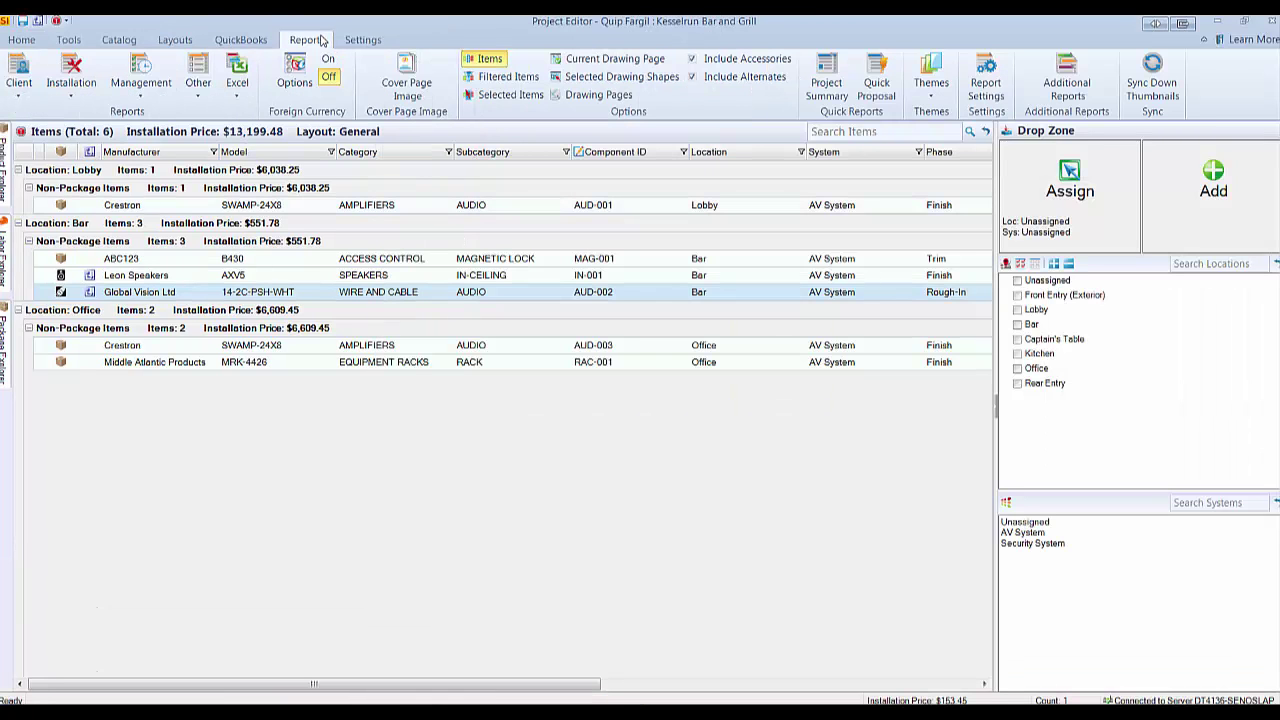
{"action": "left_click", "coordinate": [82, 92]}
Run the Wire Checklist report in its By Wire Number variant.
{"action": "left_click", "coordinate": [126, 187]}
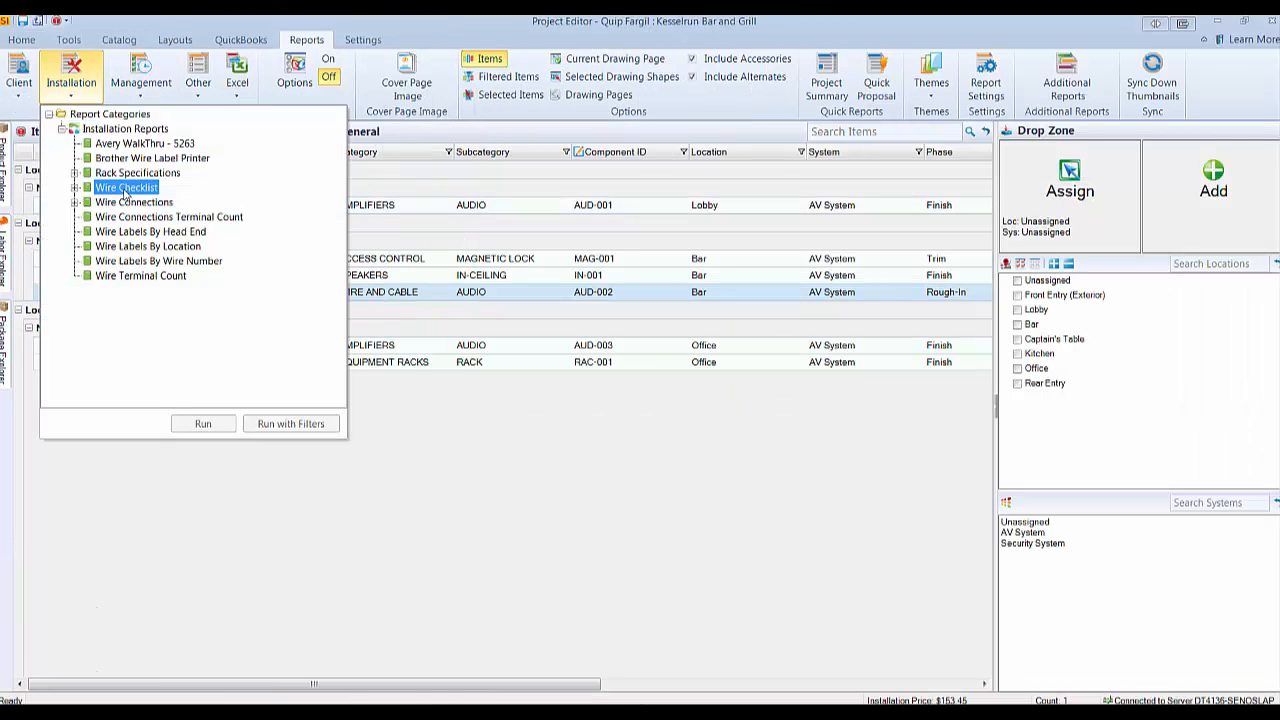
{"action": "left_click", "coordinate": [75, 188]}
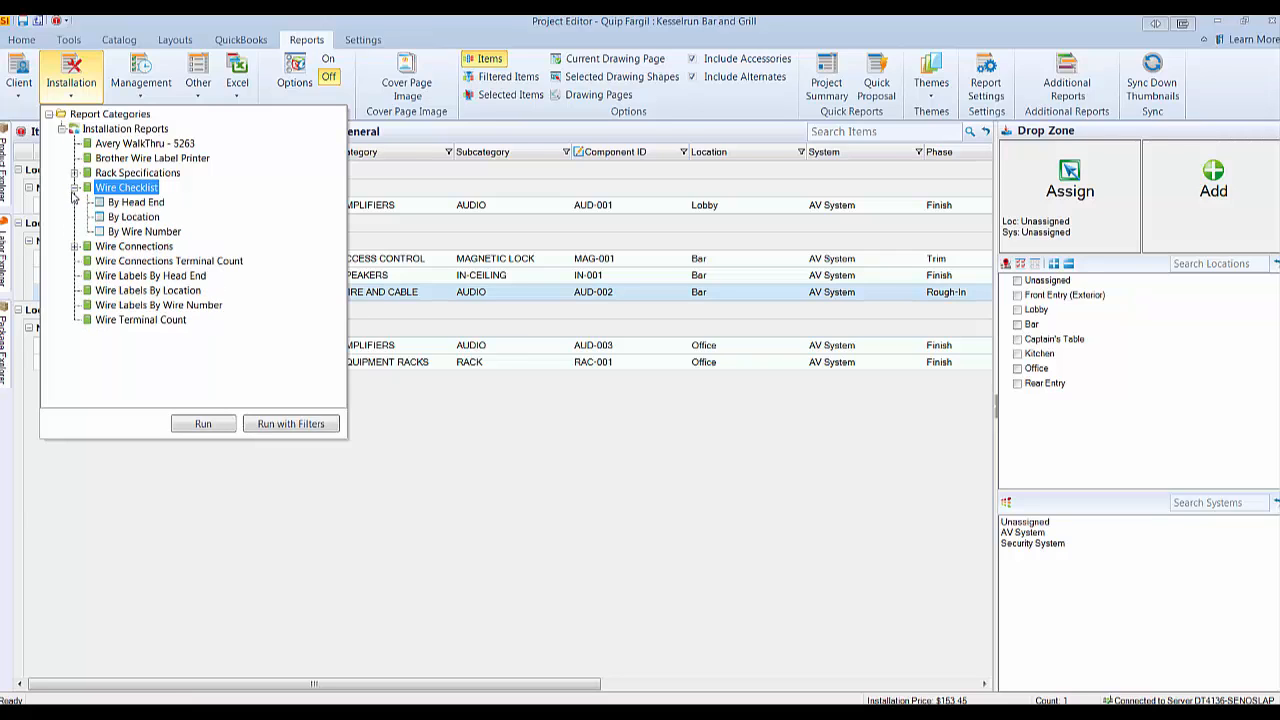
{"action": "left_click", "coordinate": [144, 231]}
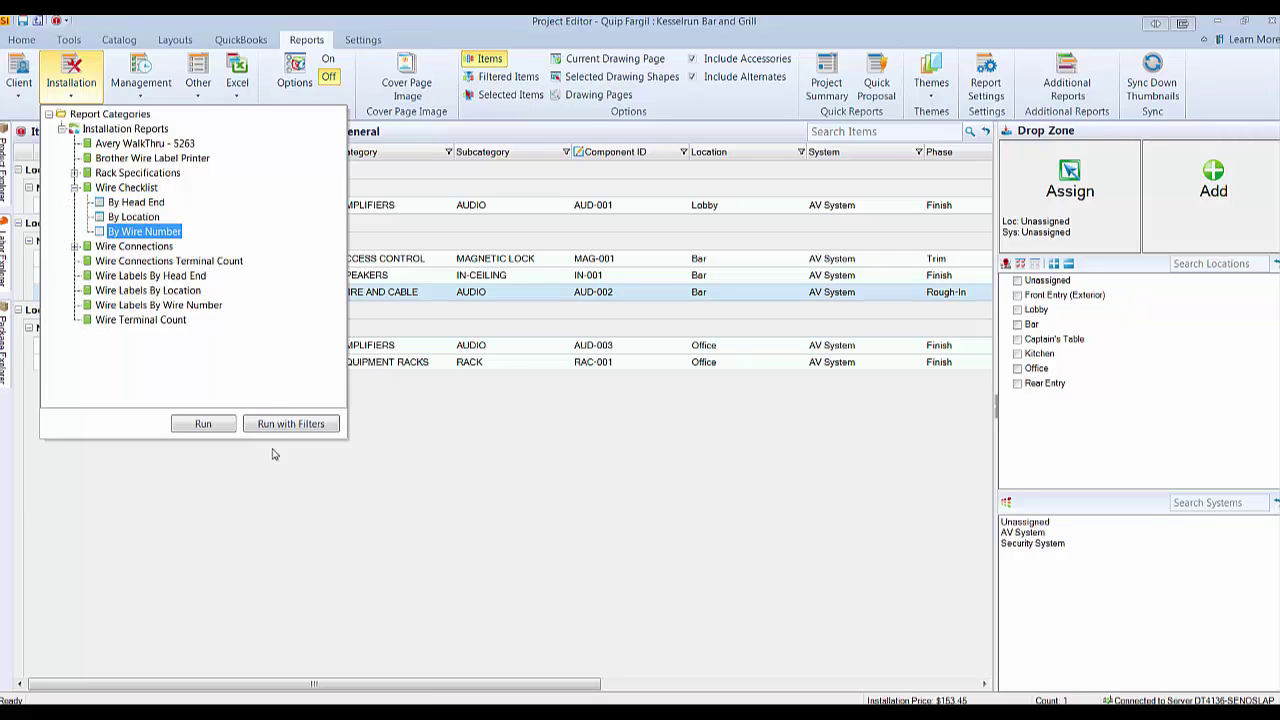
{"action": "left_click", "coordinate": [203, 424]}
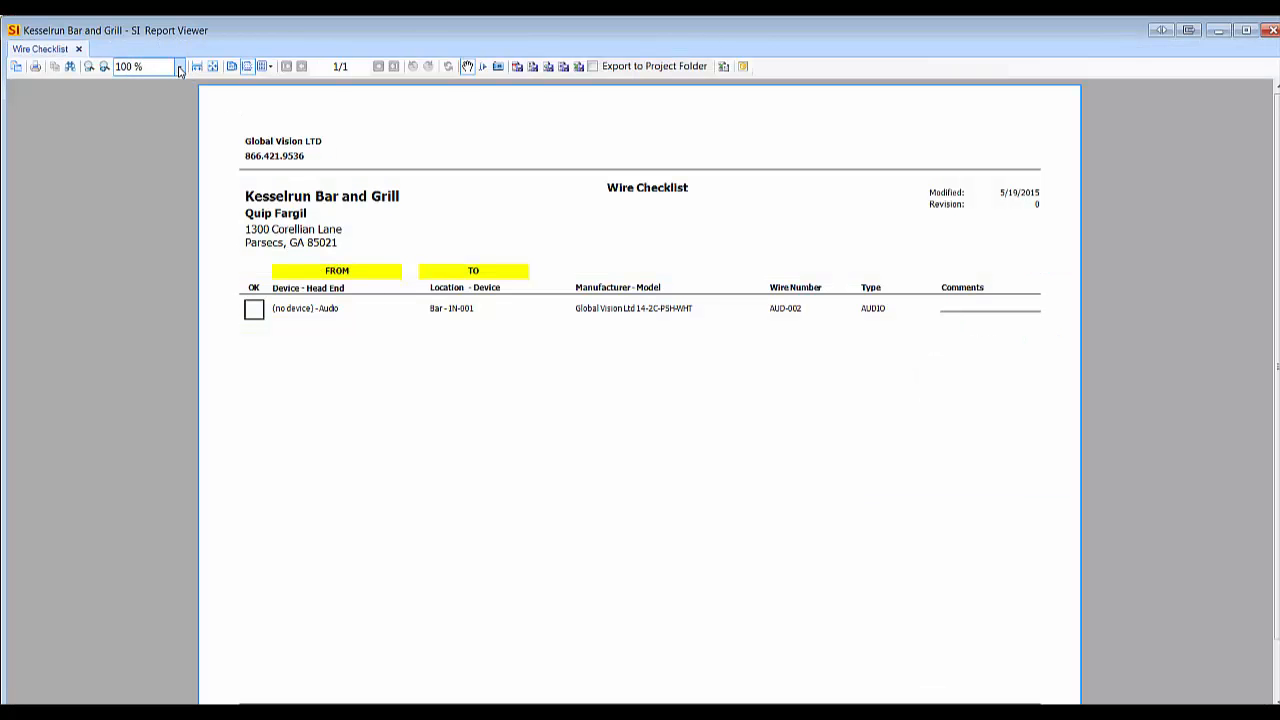
View the Wire Checklist at 200% zoom, then glance back at the Visio drawing.
{"action": "left_click", "coordinate": [180, 66]}
{"action": "left_click", "coordinate": [135, 155]}
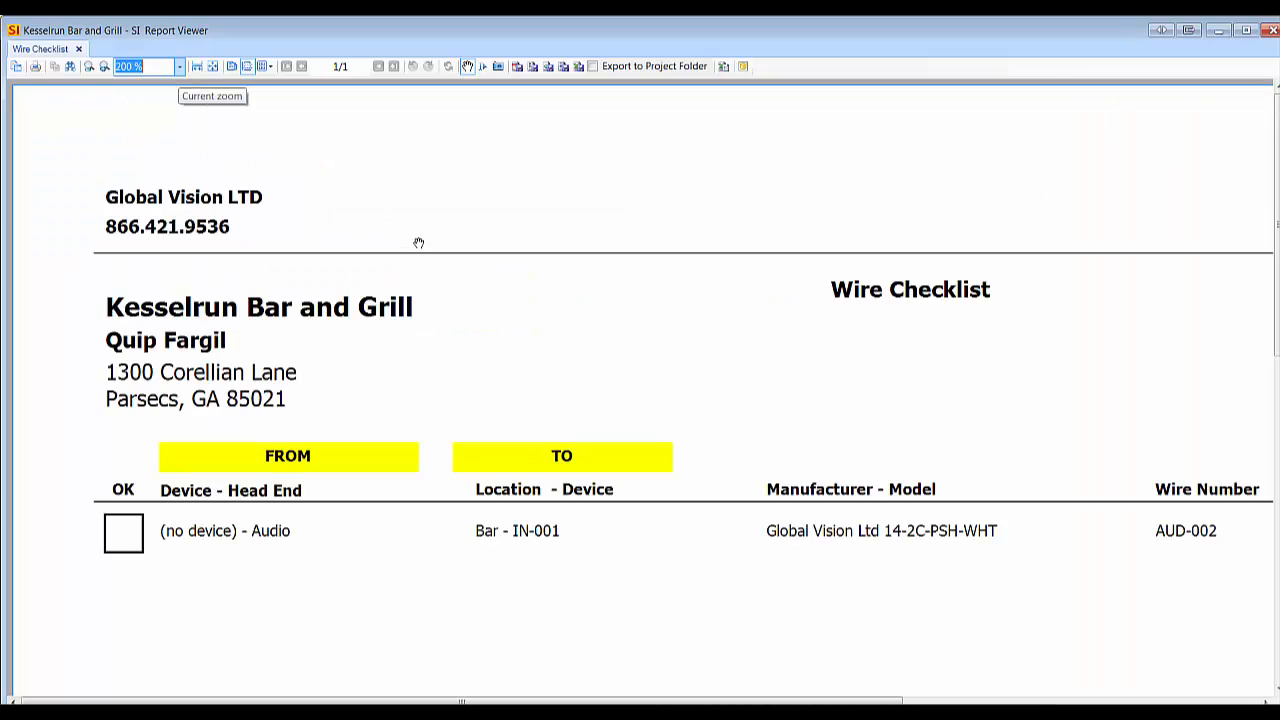
{"action": "scroll", "coordinate": [415, 243], "scroll_direction": "down", "scroll_amount": 3}
{"action": "scroll", "coordinate": [415, 243], "scroll_direction": "down", "scroll_amount": 3}
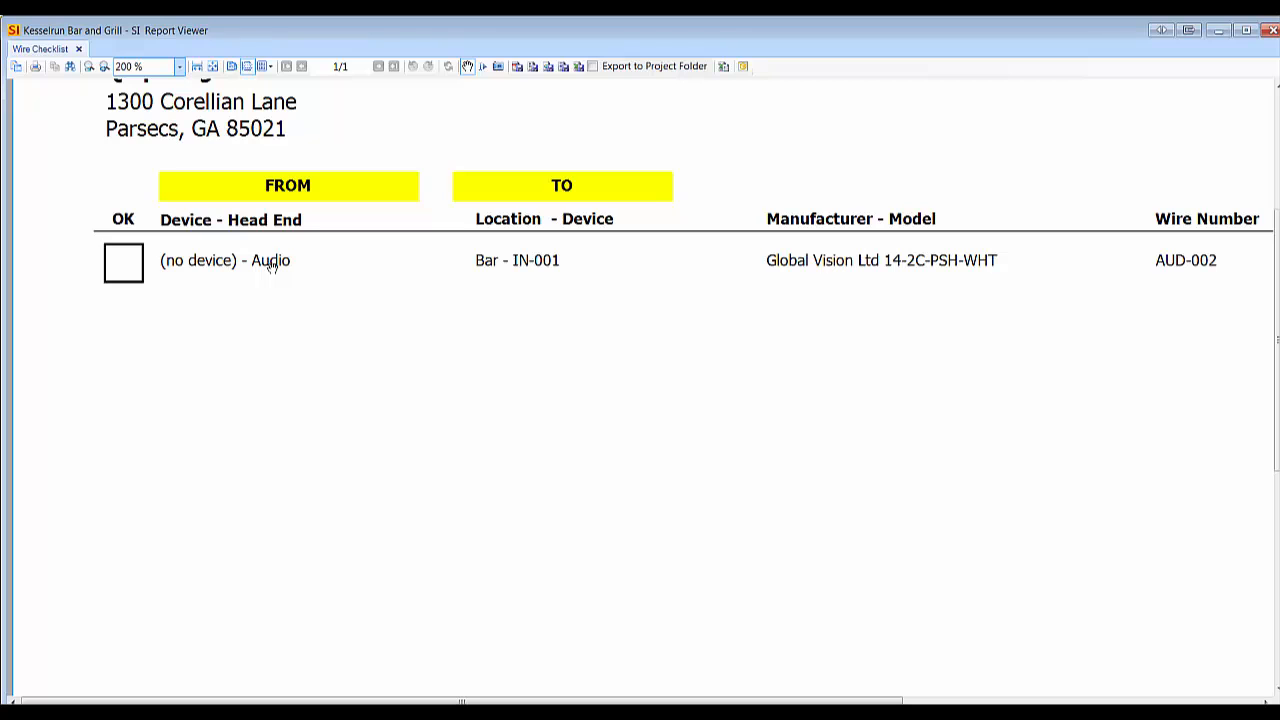
{"action": "left_click", "coordinate": [1220, 35]}
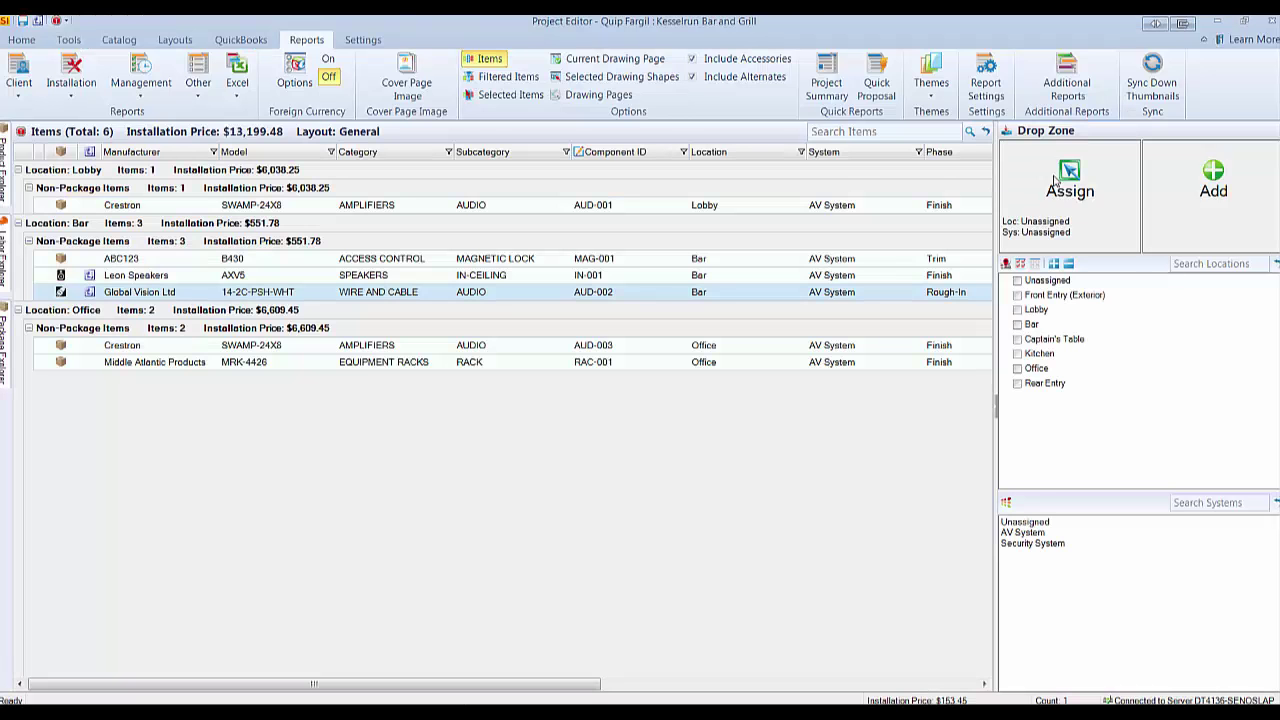
{"action": "left_click", "coordinate": [400, 712]}
{"action": "left_click", "coordinate": [300, 656]}
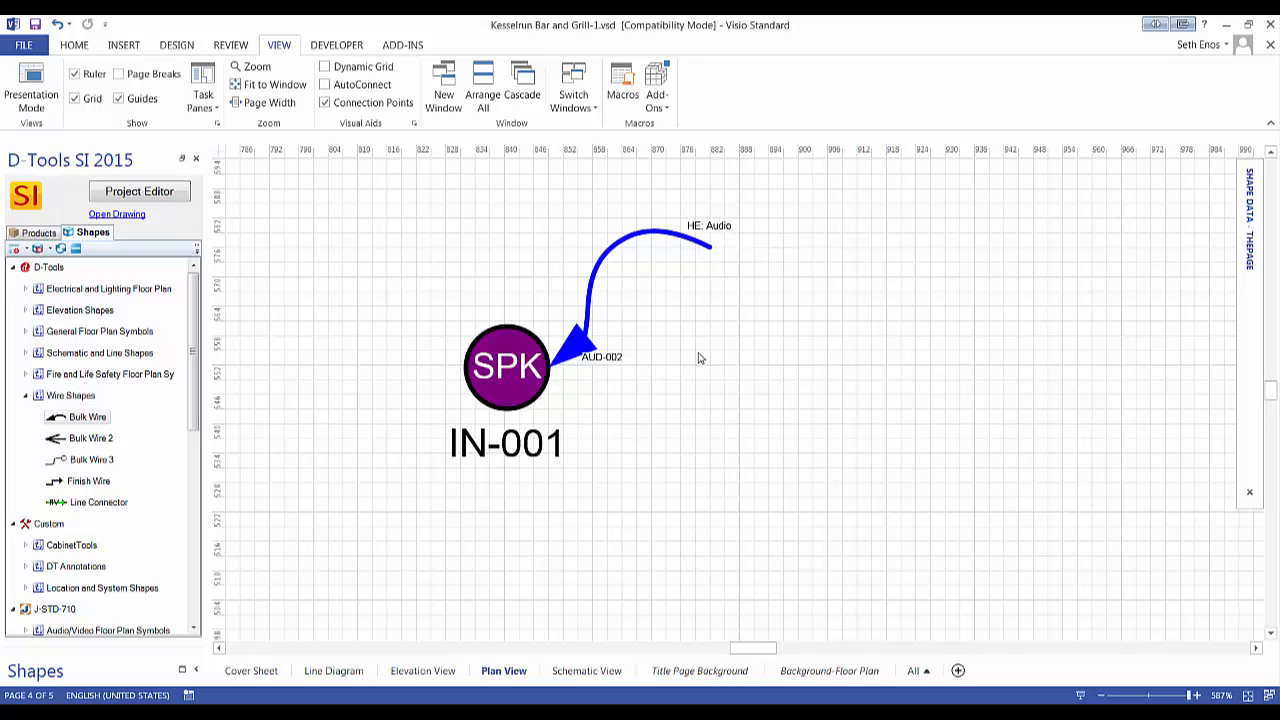
Return to the checklist, pan across the AUD-002 row, and close the Report Viewer.
{"action": "left_click", "coordinate": [378, 712]}
{"action": "left_click", "coordinate": [400, 684]}
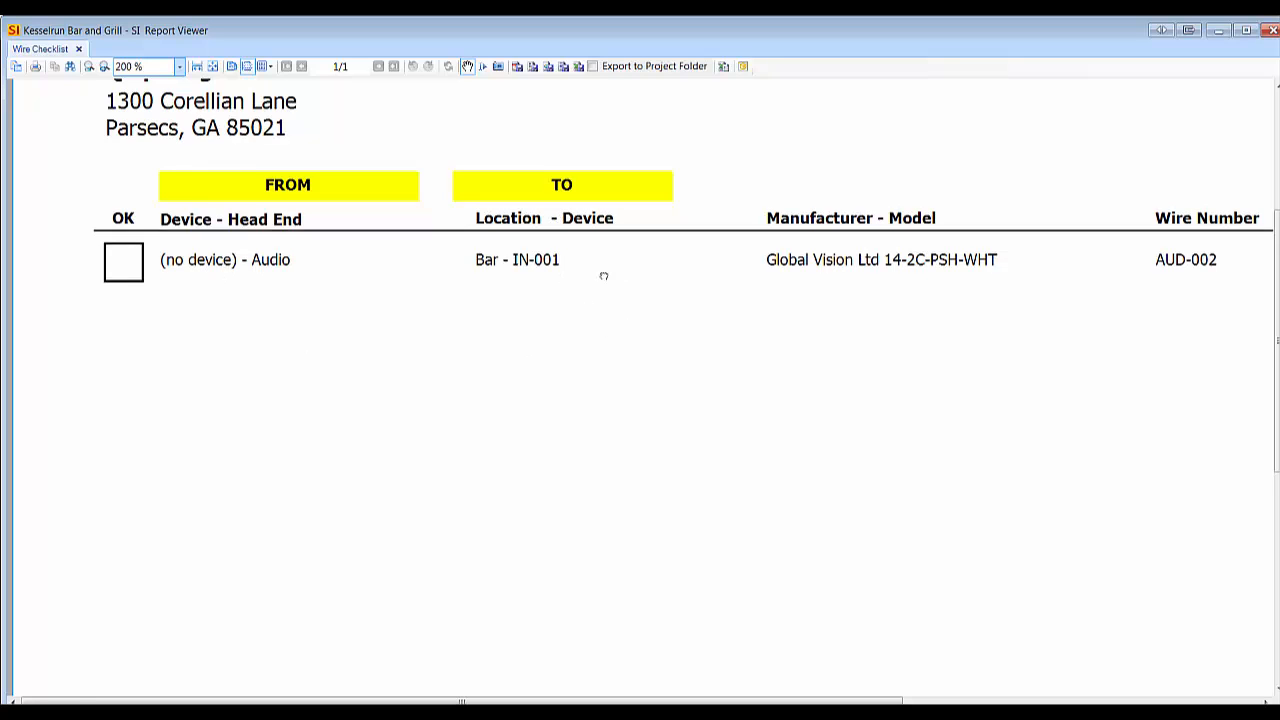
{"action": "left_click_drag", "start_coordinate": [528, 281], "coordinate": [437, 294]}
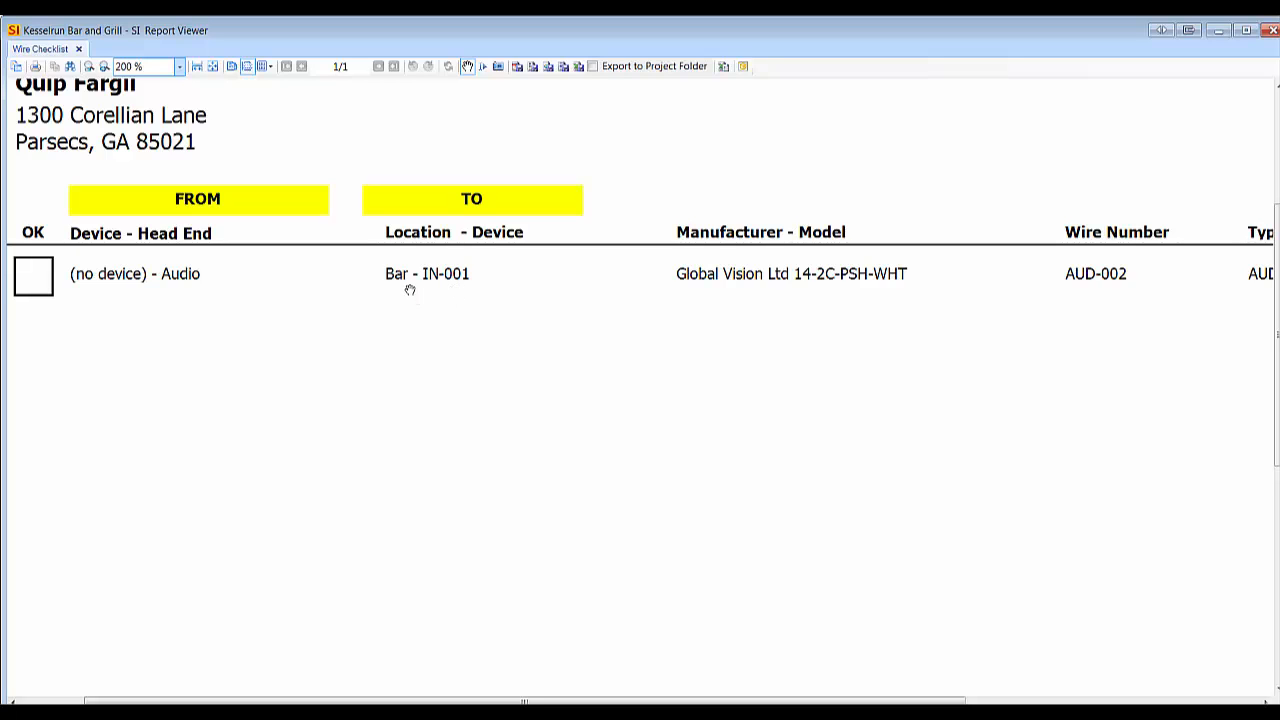
{"action": "scroll", "coordinate": [640, 300], "scroll_direction": "right", "scroll_amount": 5}
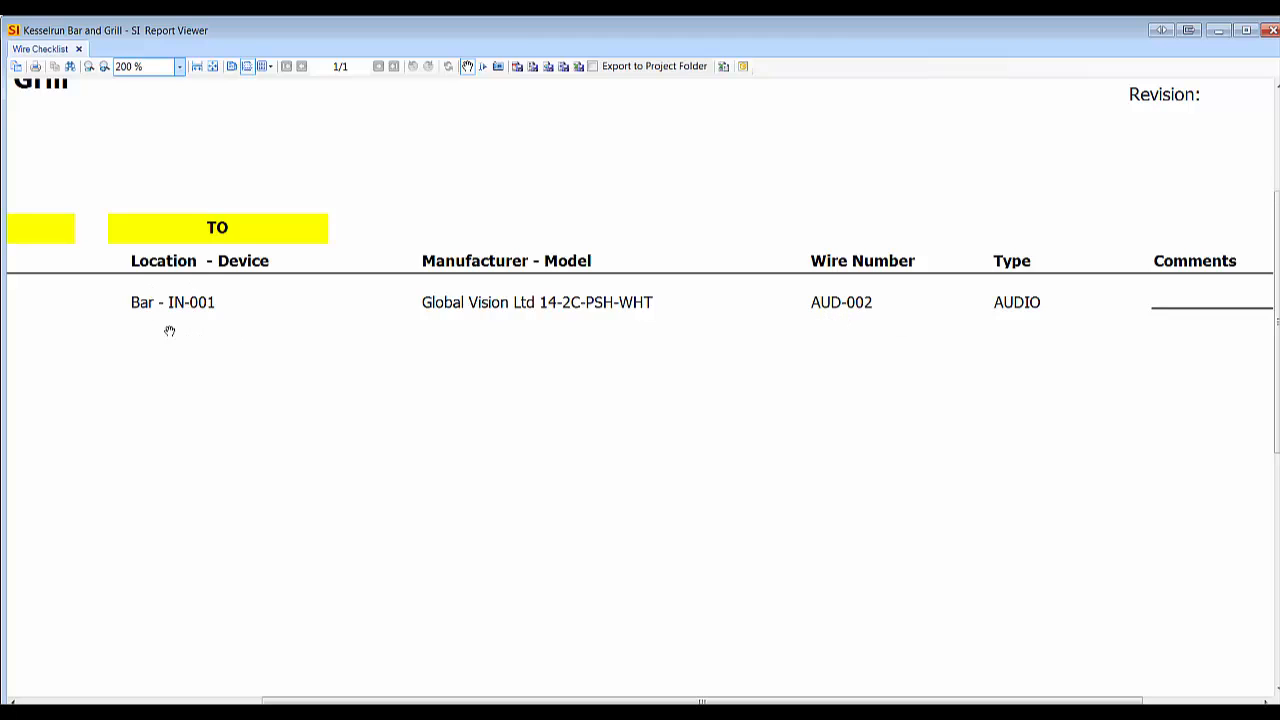
{"action": "left_click", "coordinate": [1272, 30]}
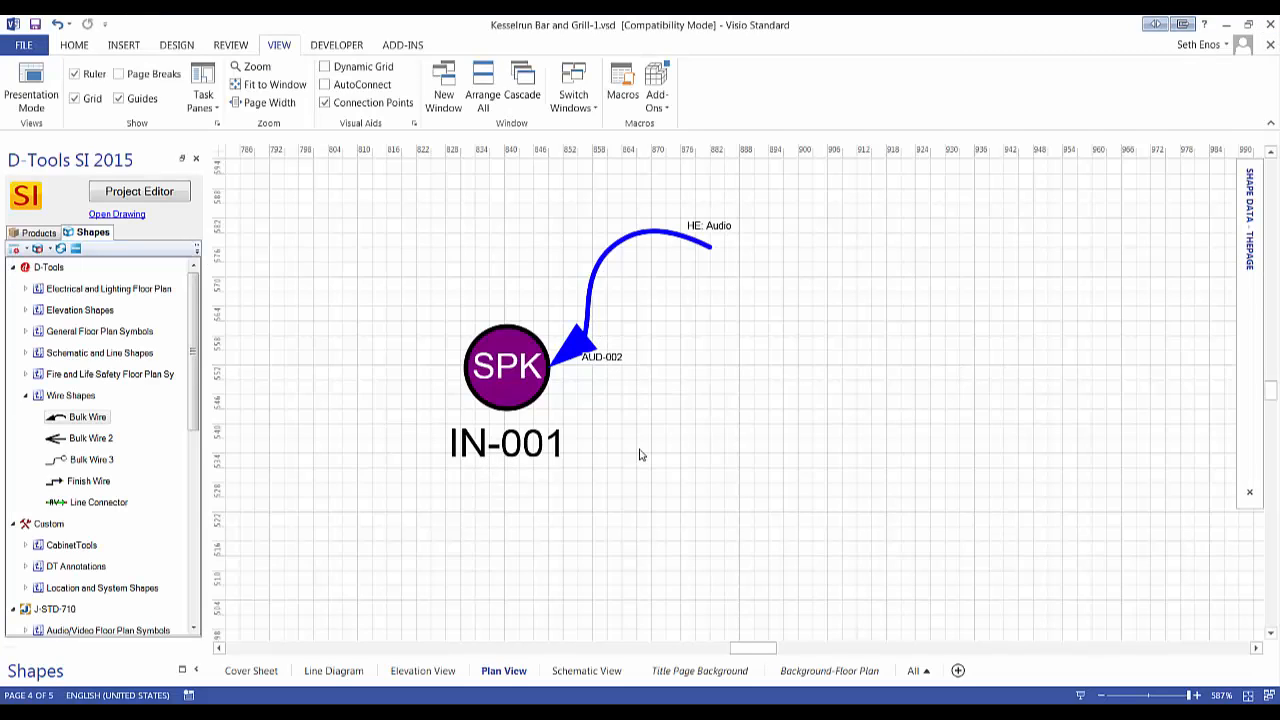
{"action": "scroll", "coordinate": [714, 441], "scroll_direction": "down", "scroll_amount": 3}
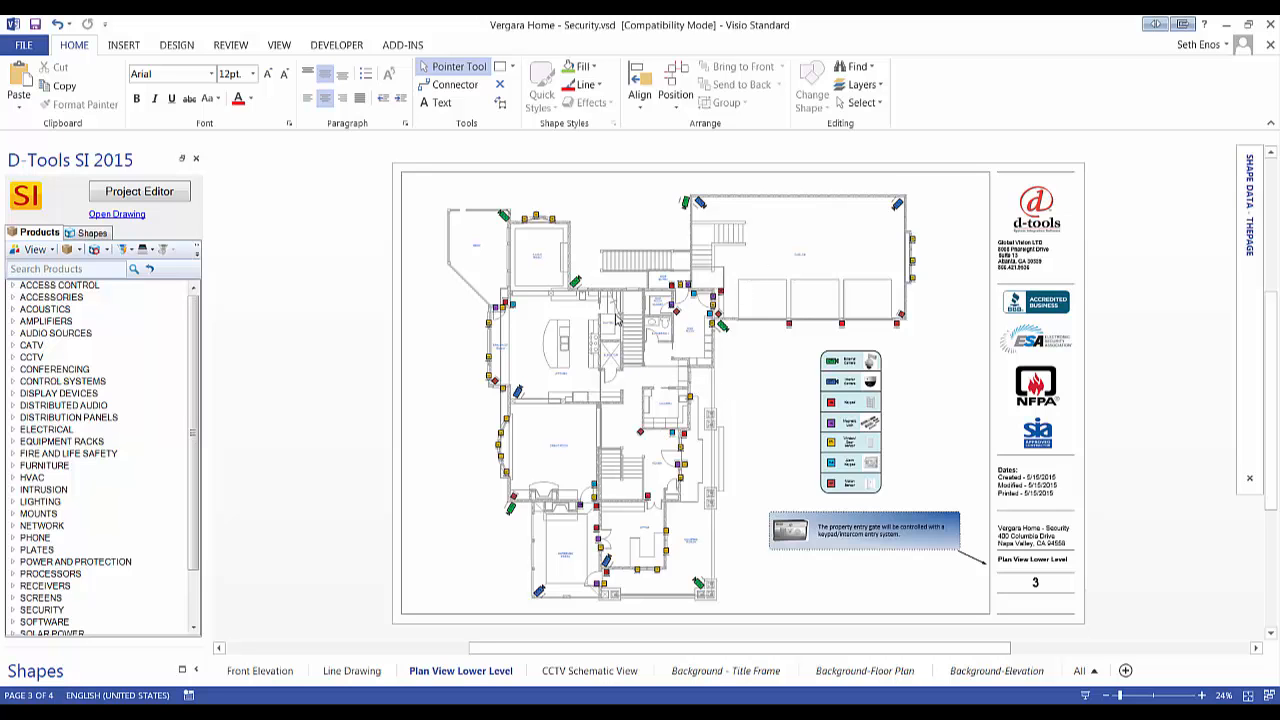
{"action": "scroll", "coordinate": [537, 315], "scroll_direction": "up", "scroll_amount": 2, "text": "ctrl"}
{"action": "scroll", "coordinate": [560, 330], "scroll_direction": "up", "scroll_amount": 2}
{"action": "scroll", "coordinate": [575, 340], "scroll_direction": "up", "scroll_amount": 2}
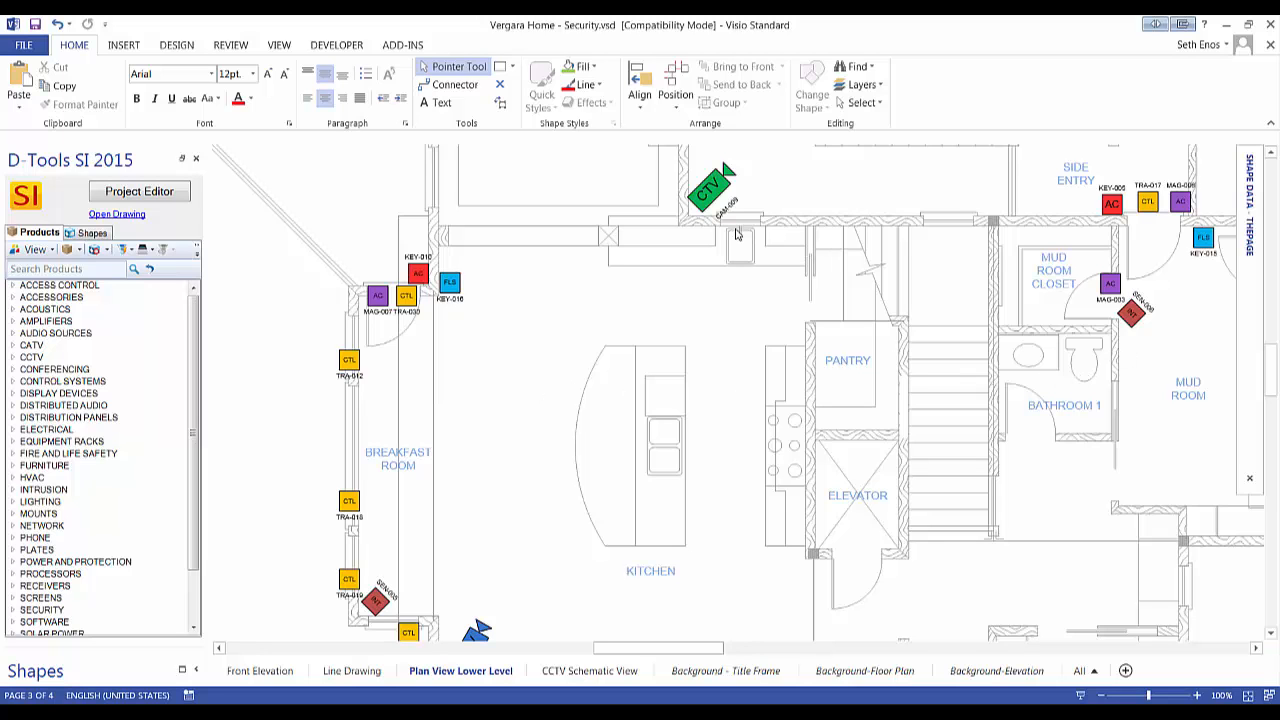
{"action": "scroll", "coordinate": [732, 245], "scroll_direction": "down", "scroll_amount": 2}
{"action": "scroll", "coordinate": [703, 362], "scroll_direction": "down", "scroll_amount": 1}
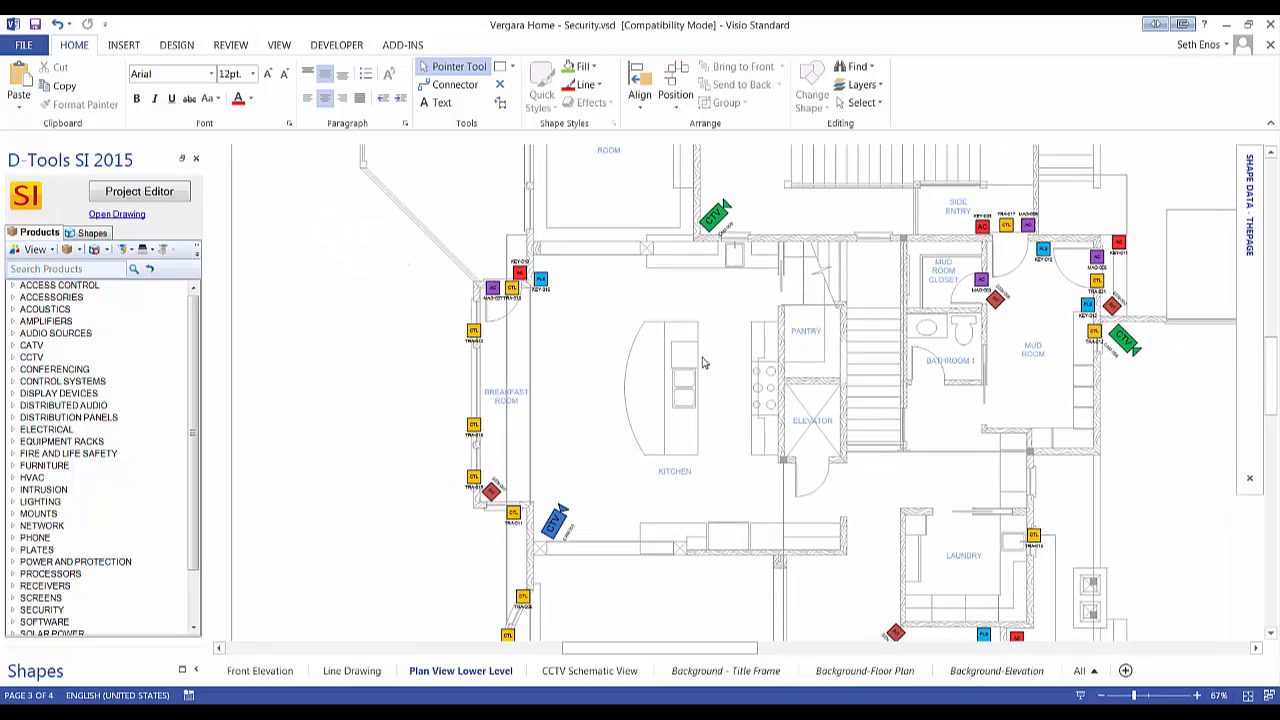
Switch to the Darling Home Cinema.vsd sample drawing with Ctrl+Tab.
{"action": "key", "text": "ctrl+Tab"}
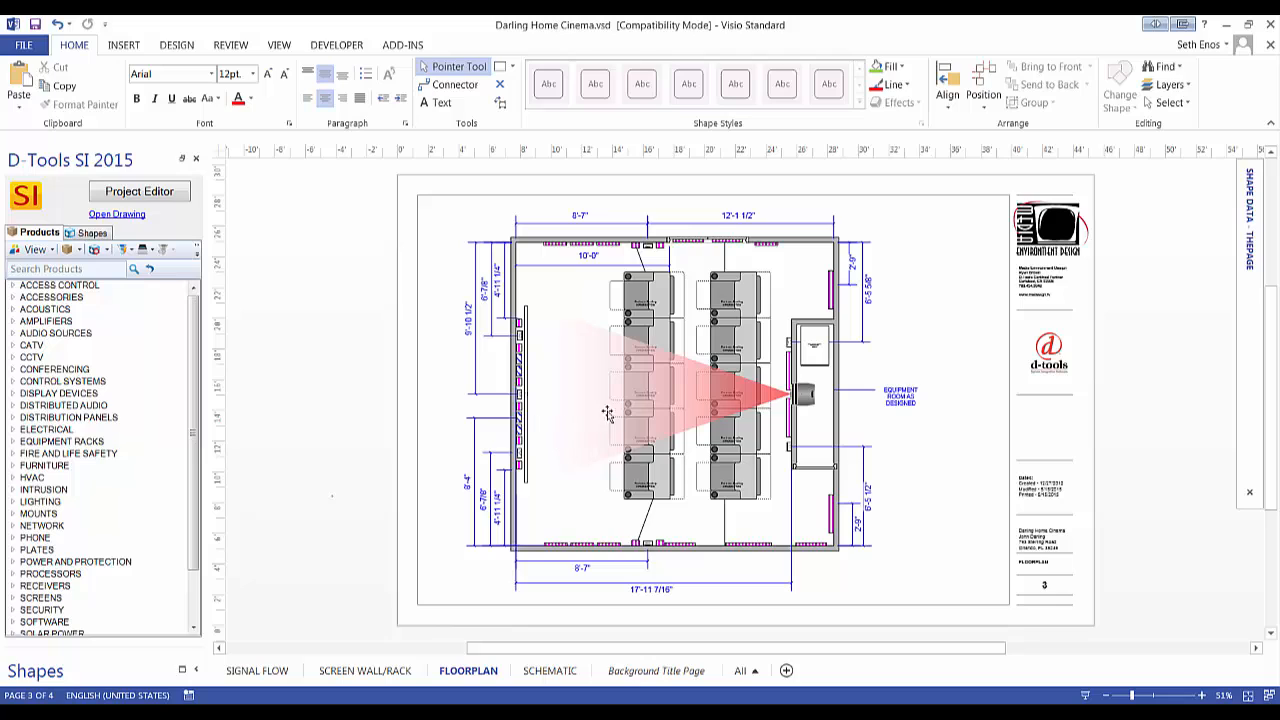
{"action": "left_click", "coordinate": [745, 305]}
{"action": "left_click", "coordinate": [815, 402]}
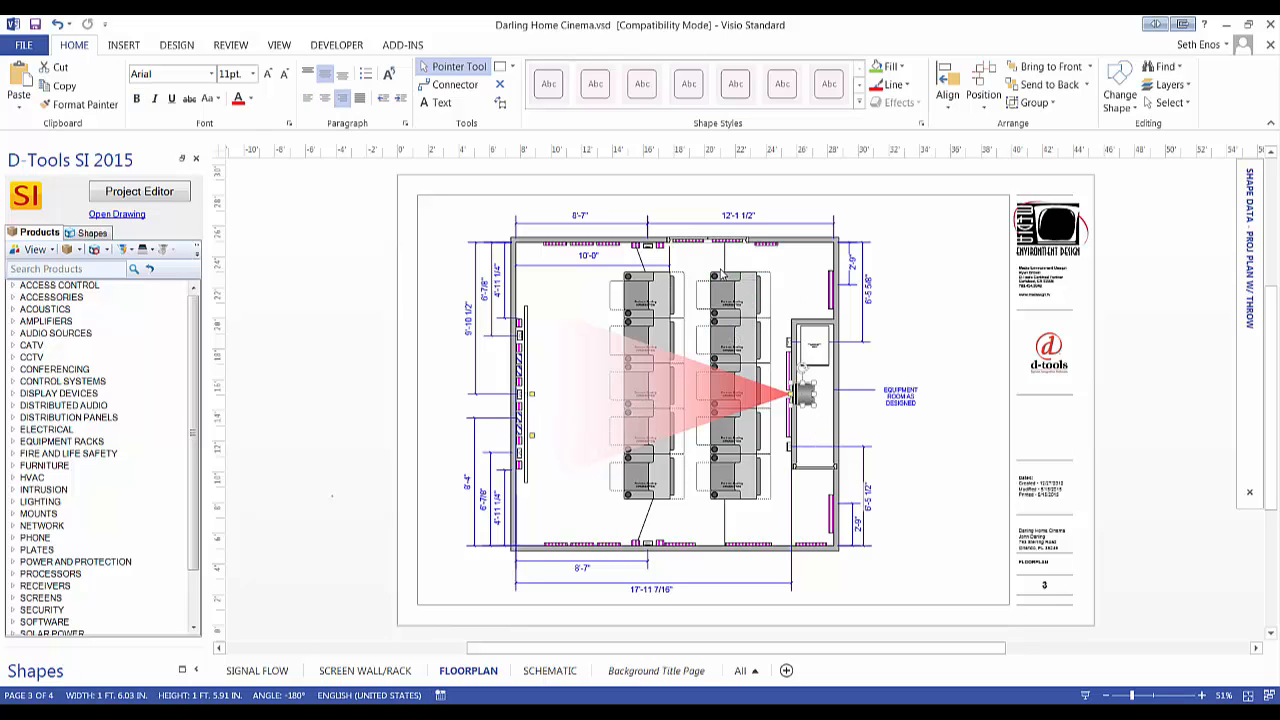
{"action": "scroll", "coordinate": [818, 343], "scroll_direction": "up", "scroll_amount": 4, "text": "ctrl"}
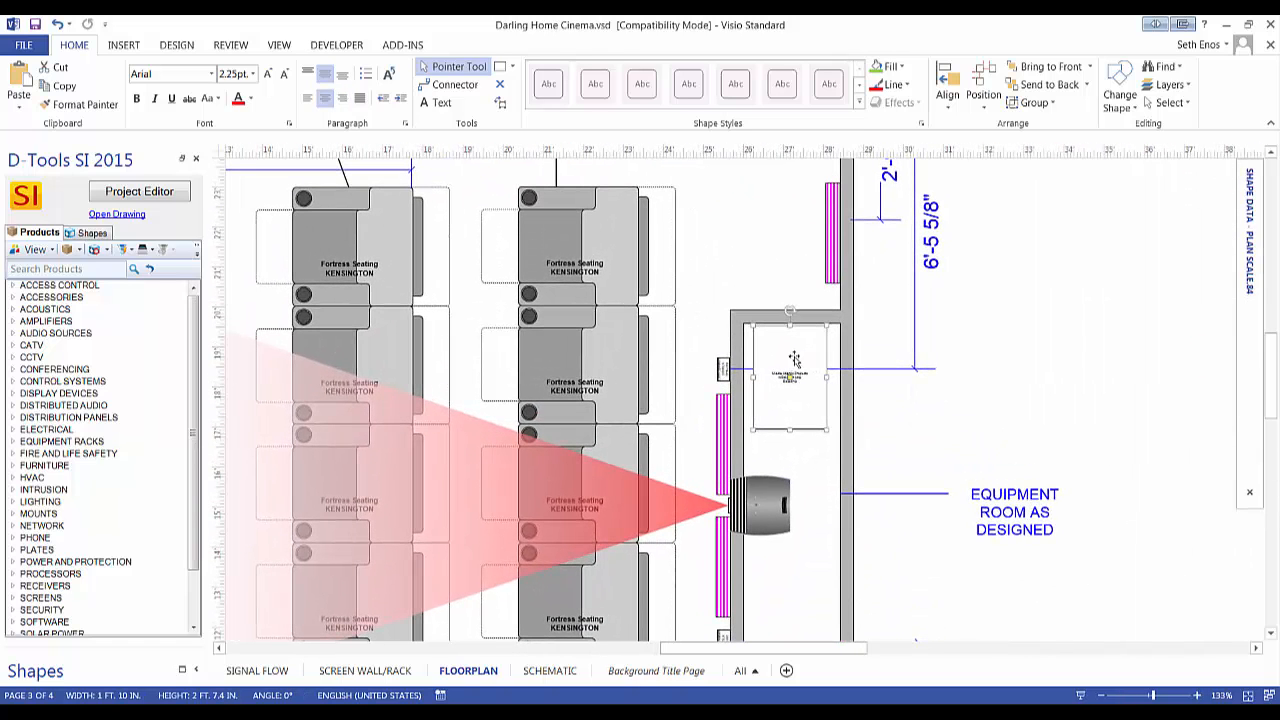
{"action": "double_click", "coordinate": [794, 358]}
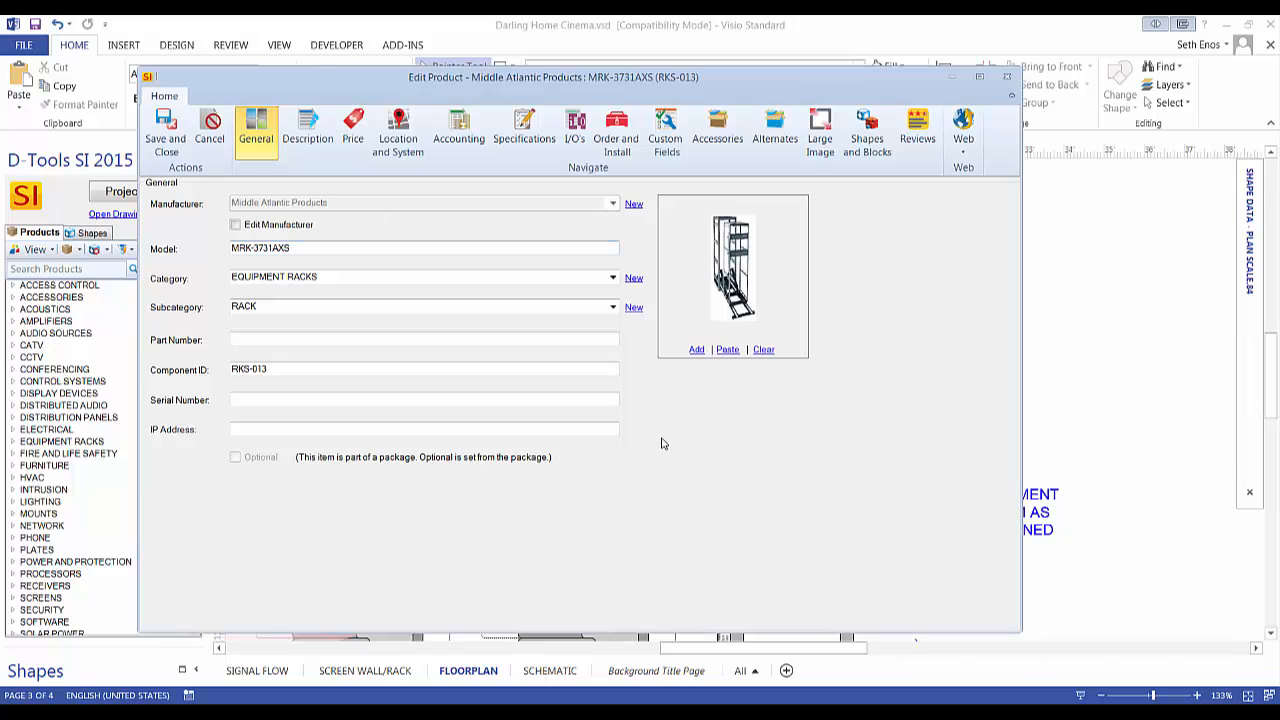
{"action": "left_click", "coordinate": [1007, 77]}
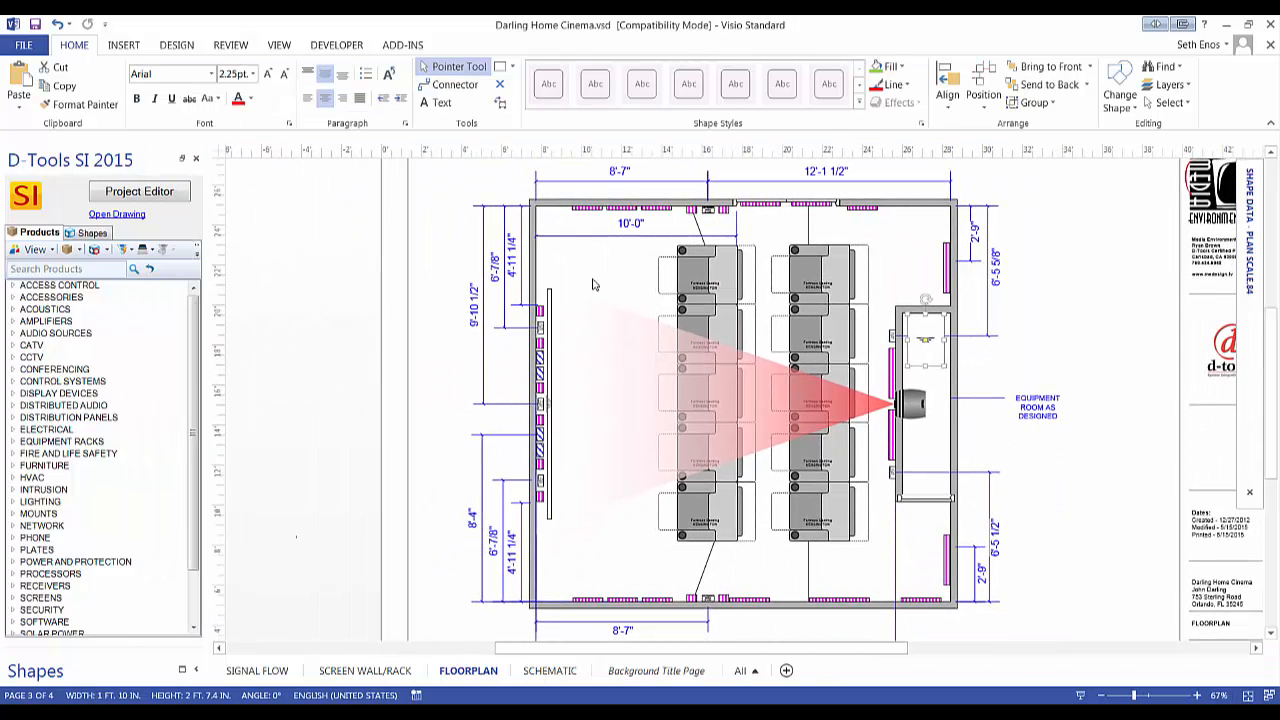
{"action": "scroll", "coordinate": [690, 210], "scroll_direction": "up", "scroll_amount": 1}
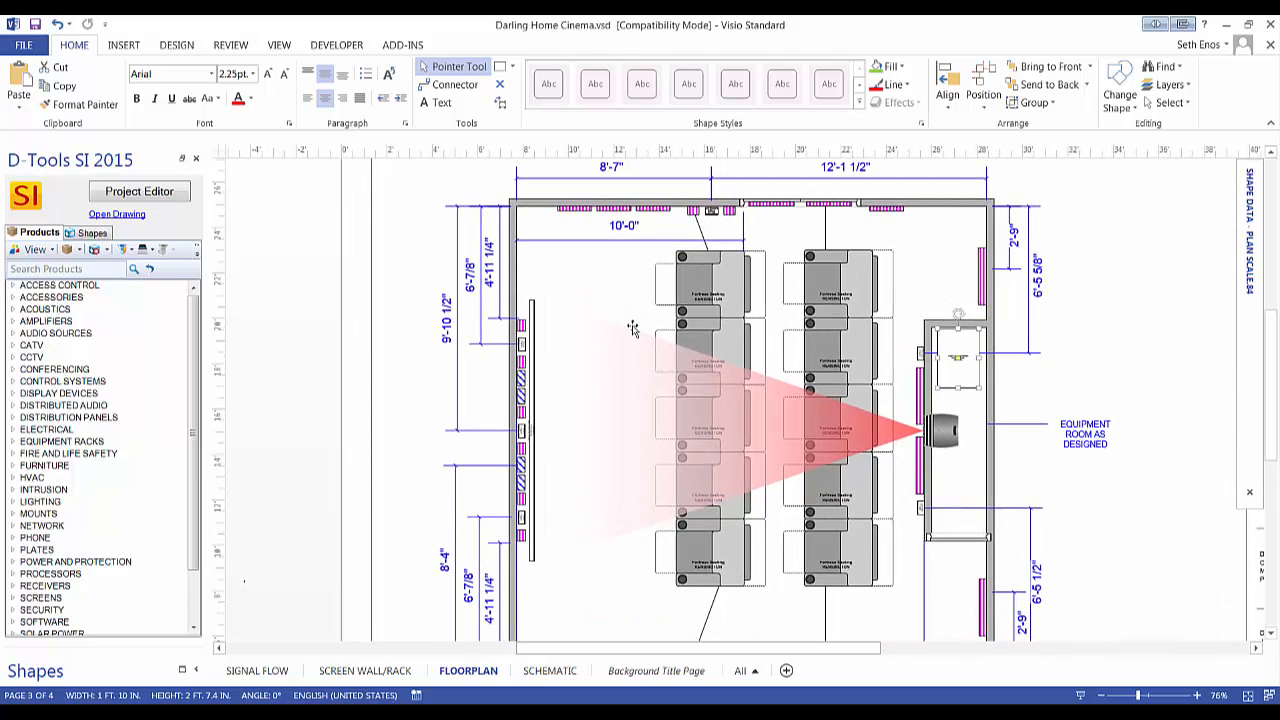